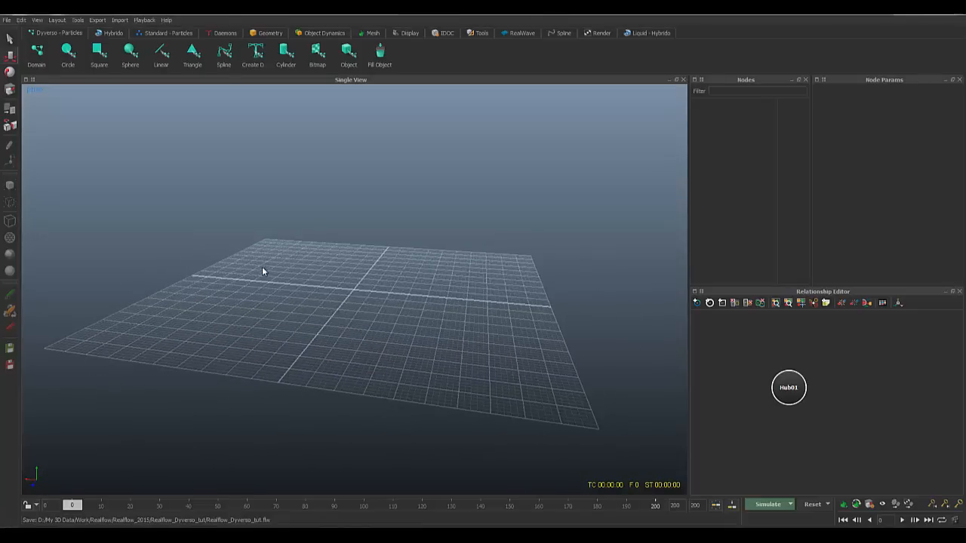
alt+drag(262, 271, 262, 278)
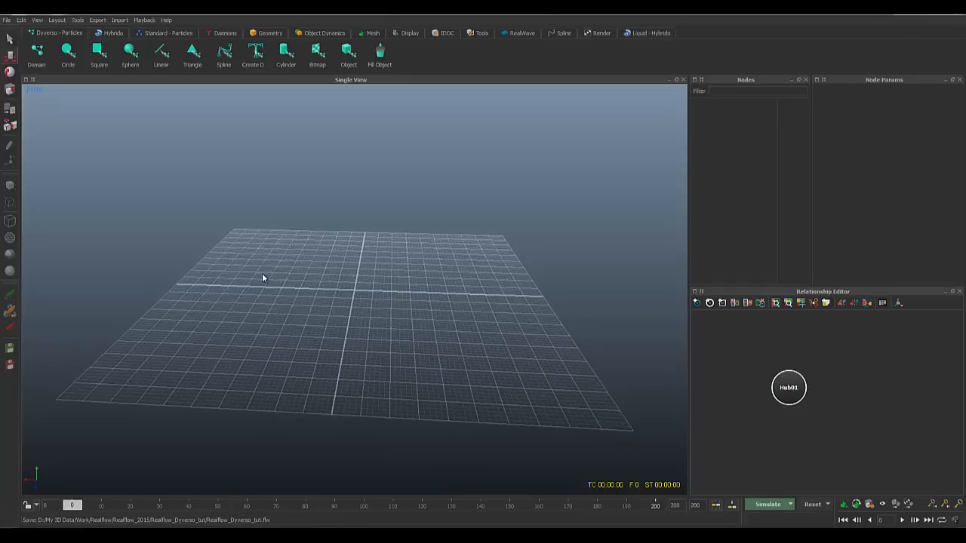
scroll(311, 327, up, 5)
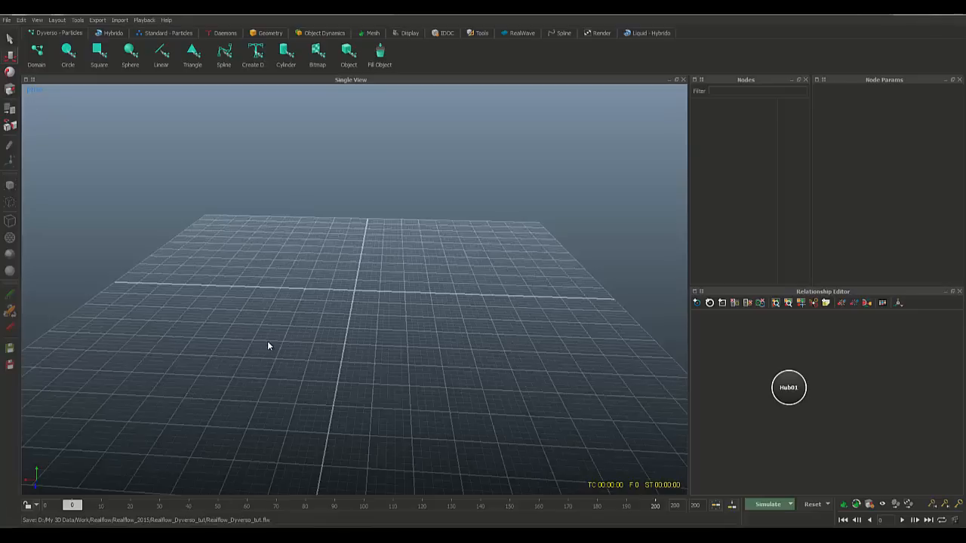
scroll(268, 345, down, 3)
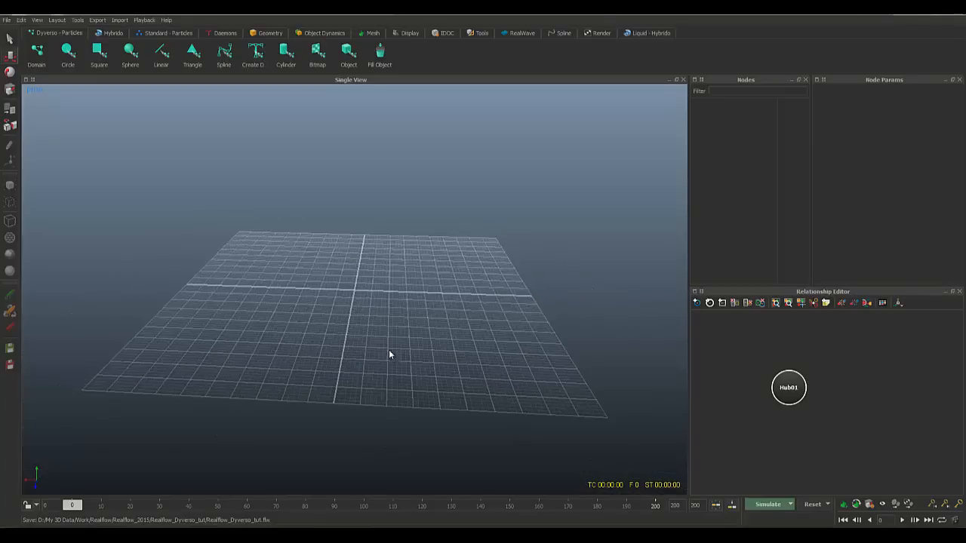
alt+drag(389, 354, 403, 370)
scroll(400, 380, up, 3)
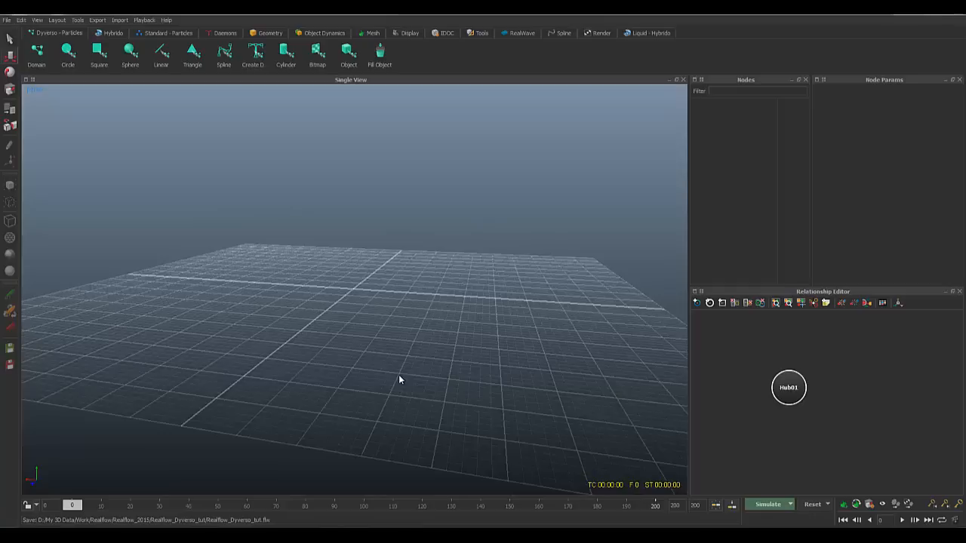
alt+drag(405, 255, 326, 287)
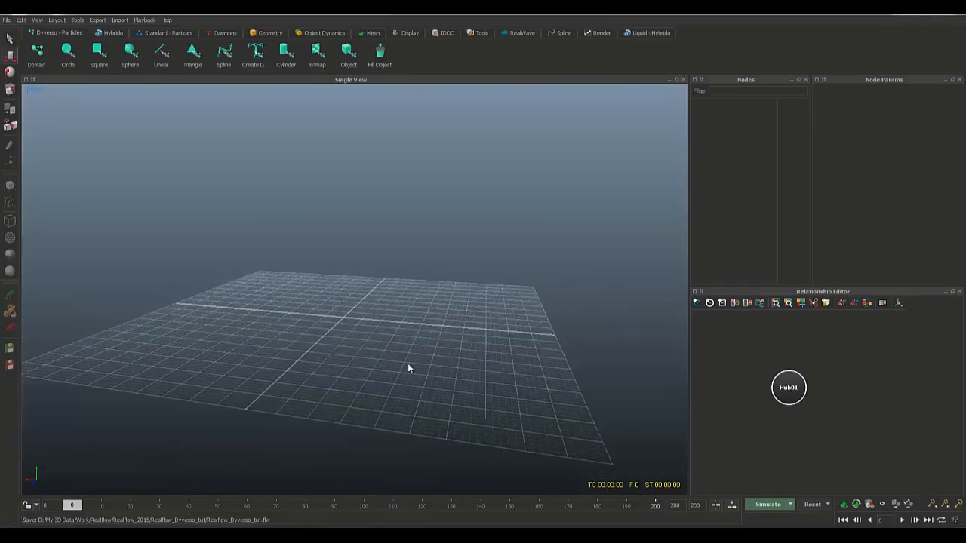
alt+drag(302, 321, 135, 156)
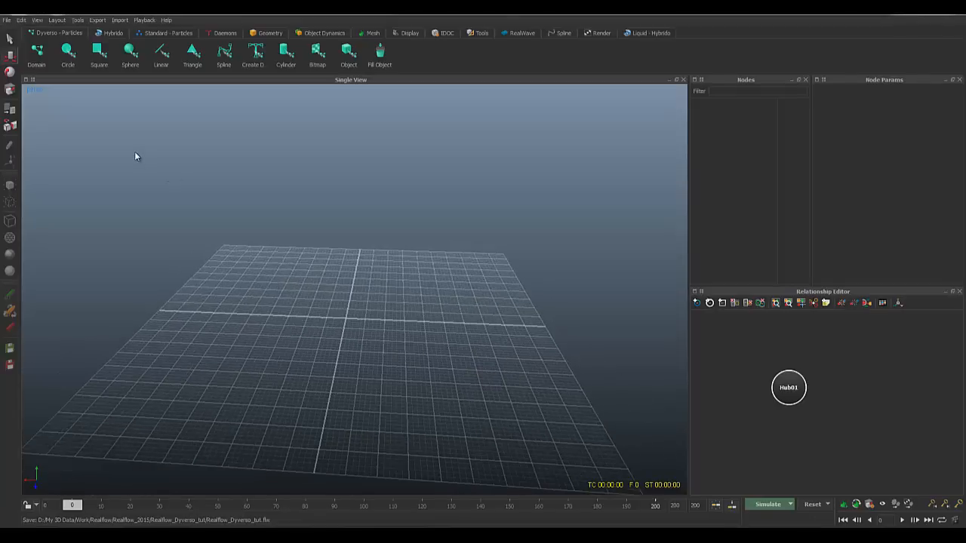
alt+drag(234, 205, 260, 116)
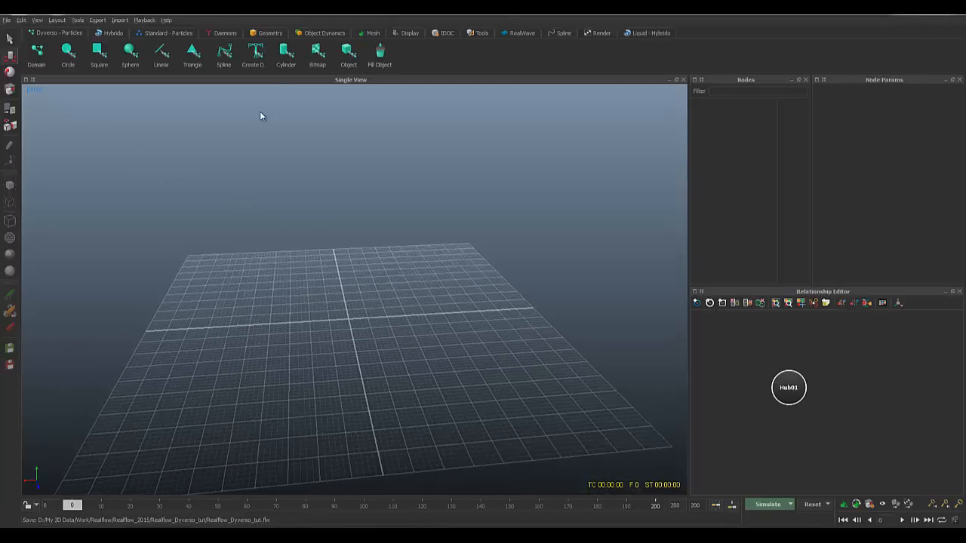
Step: Add a plane at the scene origin and scale it up uniformly to form the ground
click(268, 33)
click(351, 52)
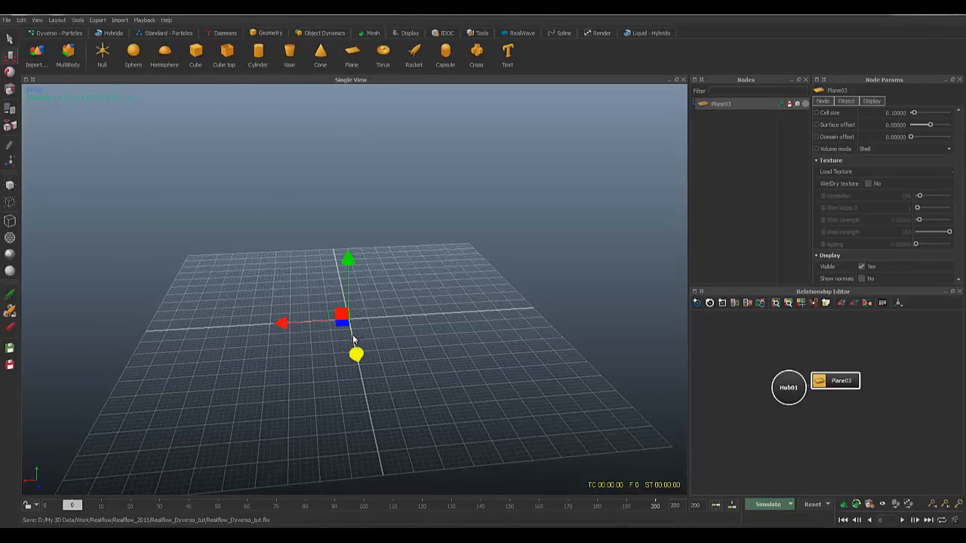
alt+drag(377, 355, 372, 356)
key(r)
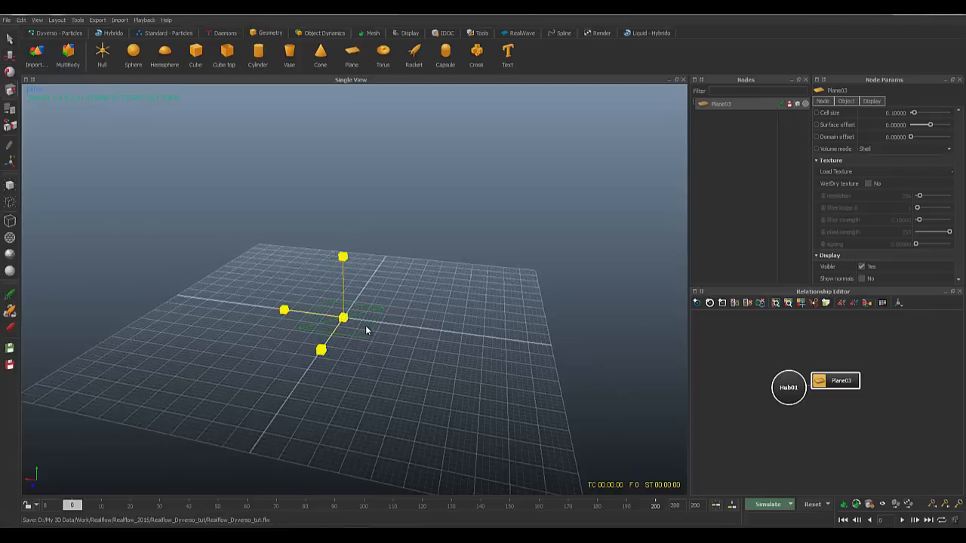
key(w)
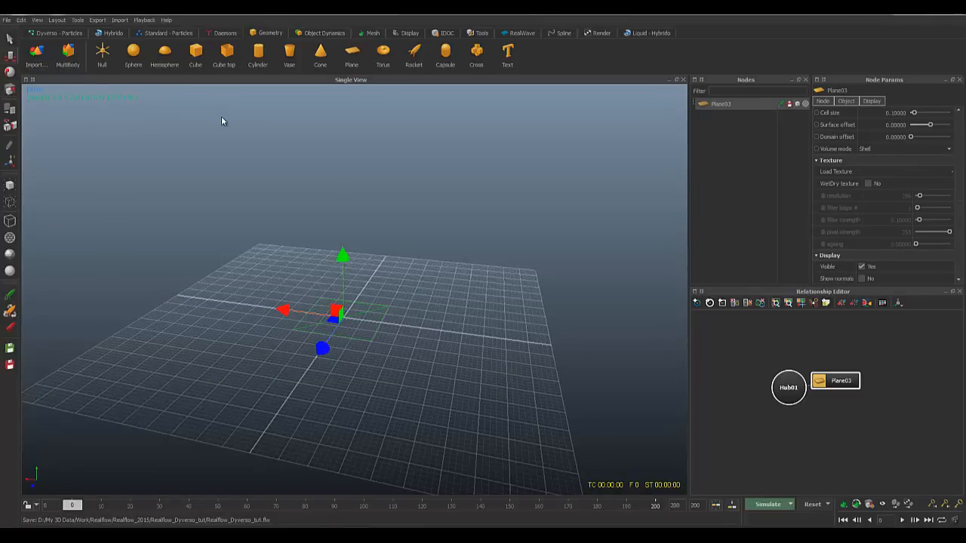
Step: Add an open-top cube at the origin and raise it so that its base rests on the plane
click(224, 52)
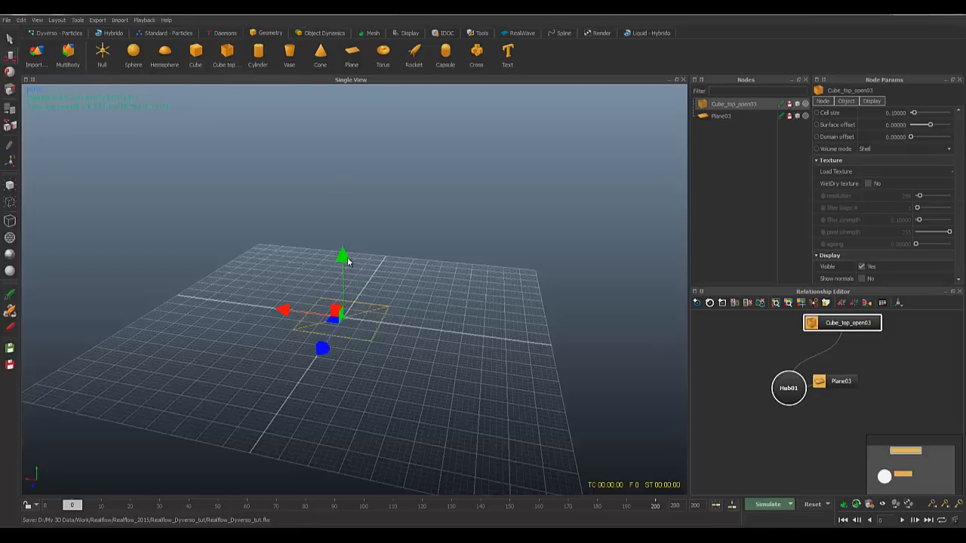
alt+drag(347, 339, 336, 367)
scroll(336, 367, up, 5)
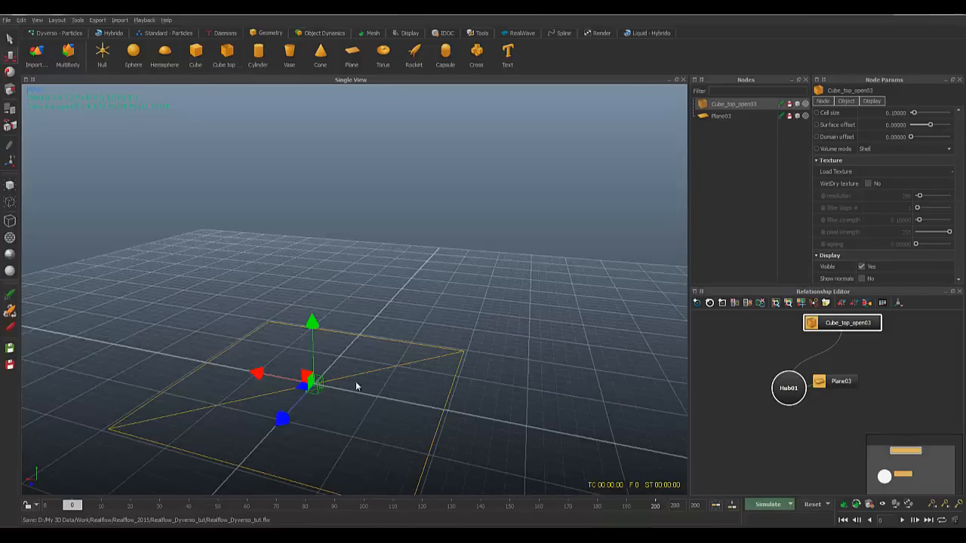
alt+middle_drag(357, 386, 343, 252)
key(2)
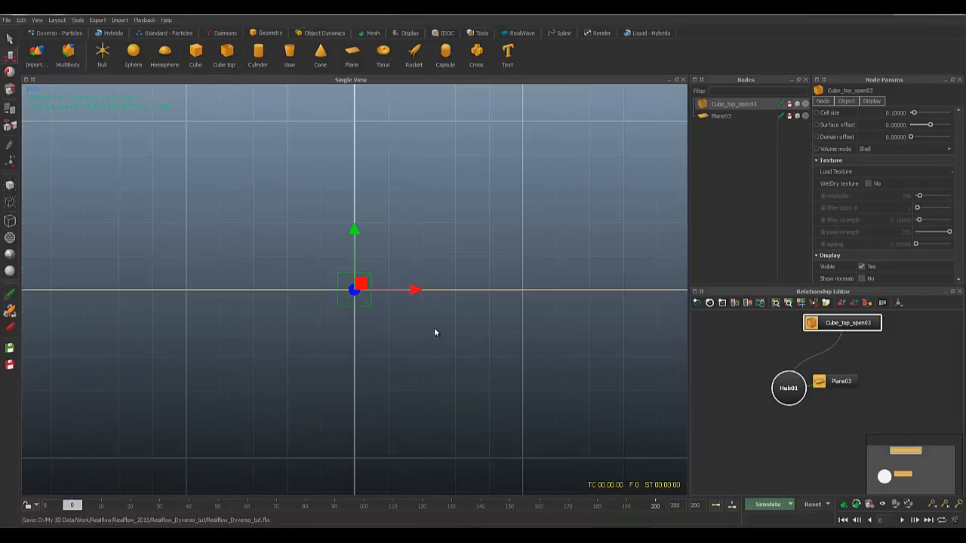
scroll(434, 329, up, 5)
drag(354, 229, 359, 133)
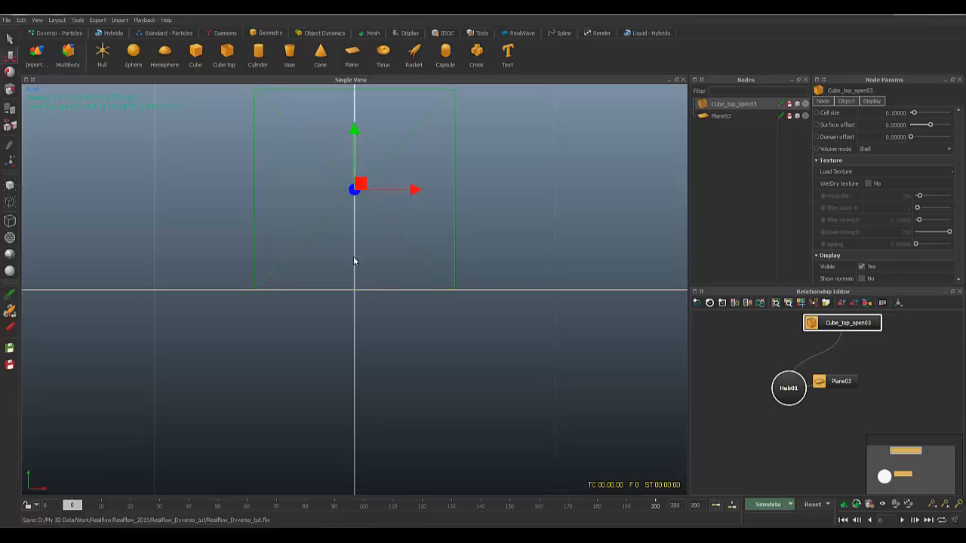
Step: Stretch the open-top cube along X and Z to turn it into a wide, shallow container
scroll(355, 261, down, 5)
alt+middle_drag(377, 303, 370, 313)
key(r)
drag(392, 300, 741, 289)
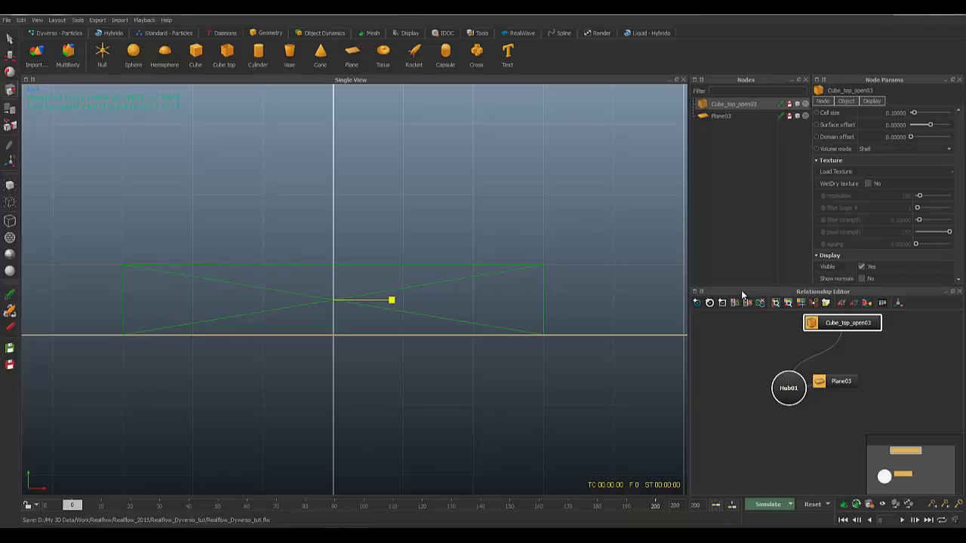
key(3)
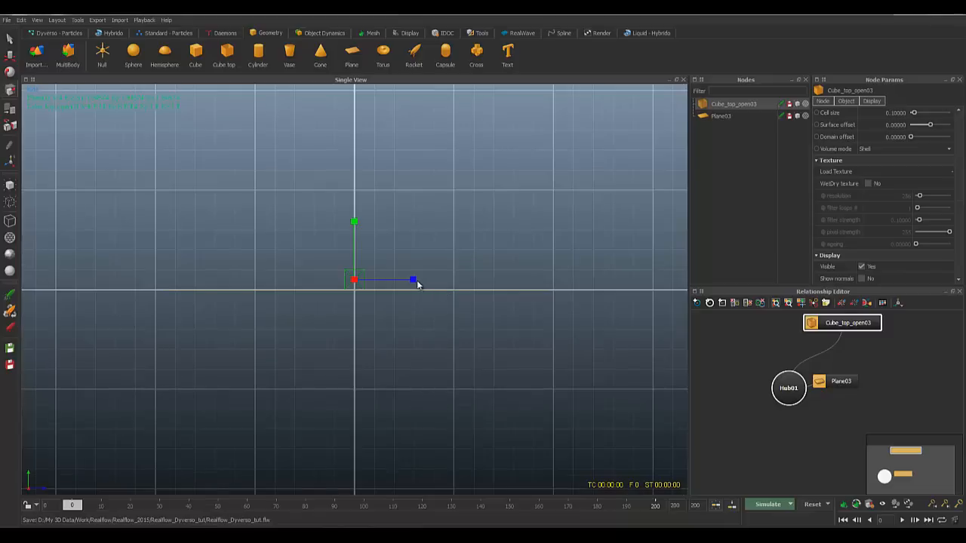
drag(414, 280, 499, 279)
mouse_move(579, 281)
mouse_down()
mouse_move(593, 278)
mouse_move(581, 278)
mouse_up()
Step: Widen the open-top container further along X so that it has a roughly square footprint inside the plane
key(4)
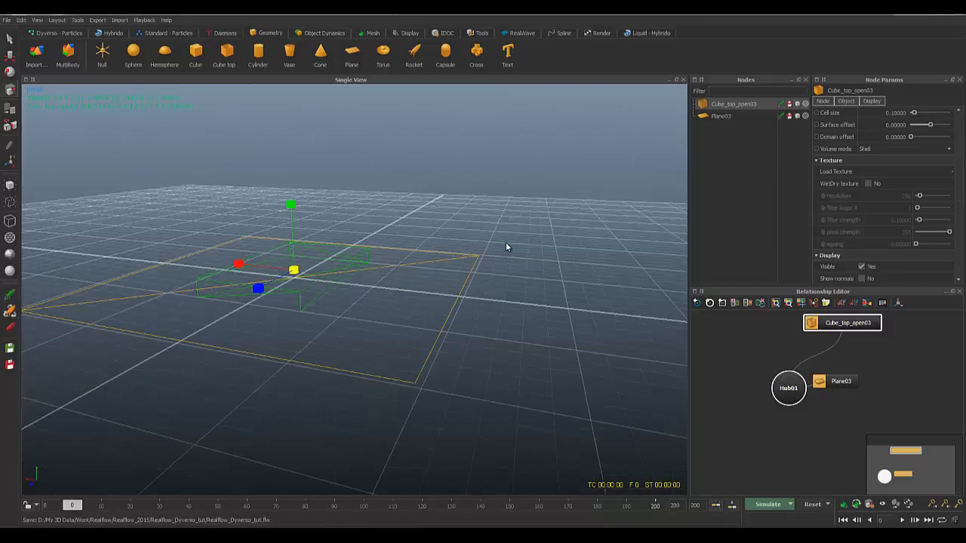
alt+drag(359, 261, 388, 293)
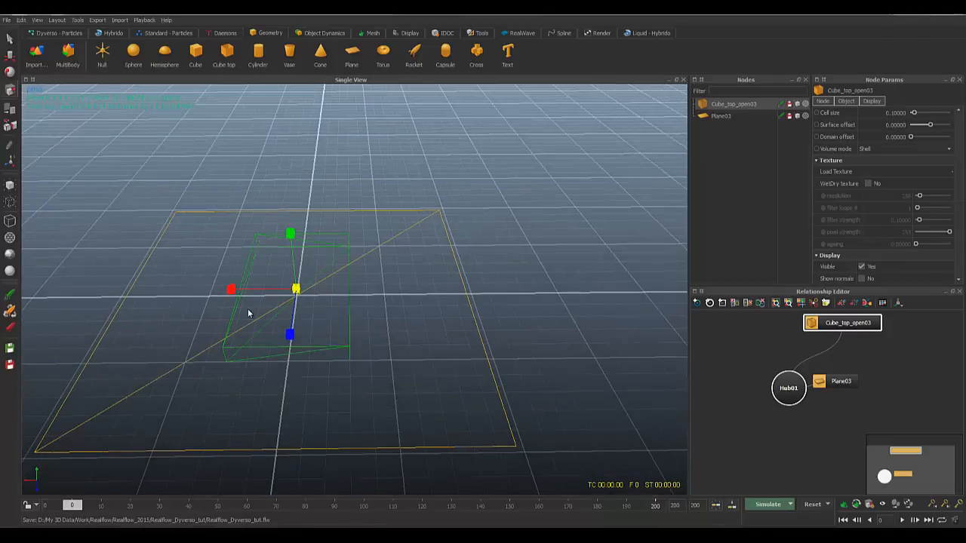
drag(231, 289, 150, 279)
alt+drag(476, 322, 457, 302)
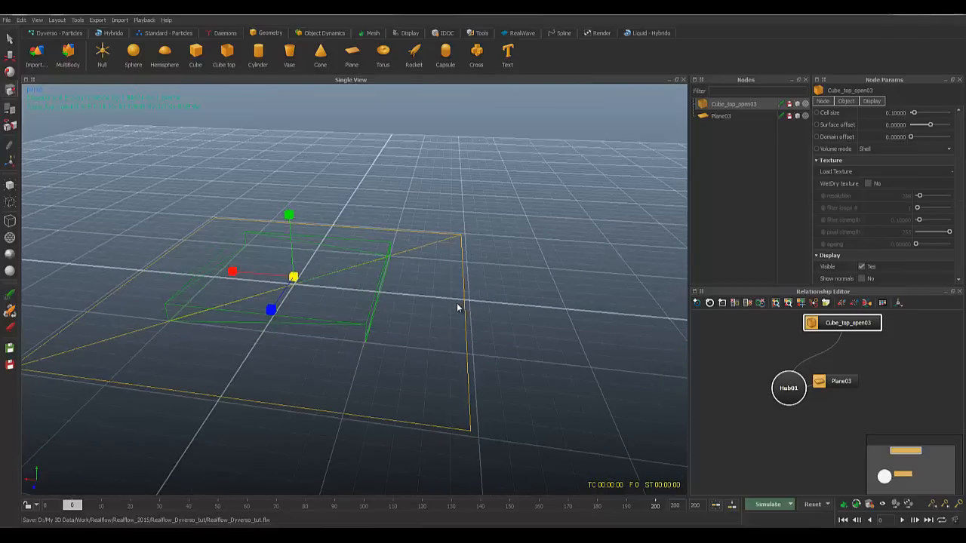
alt+drag(367, 309, 345, 249)
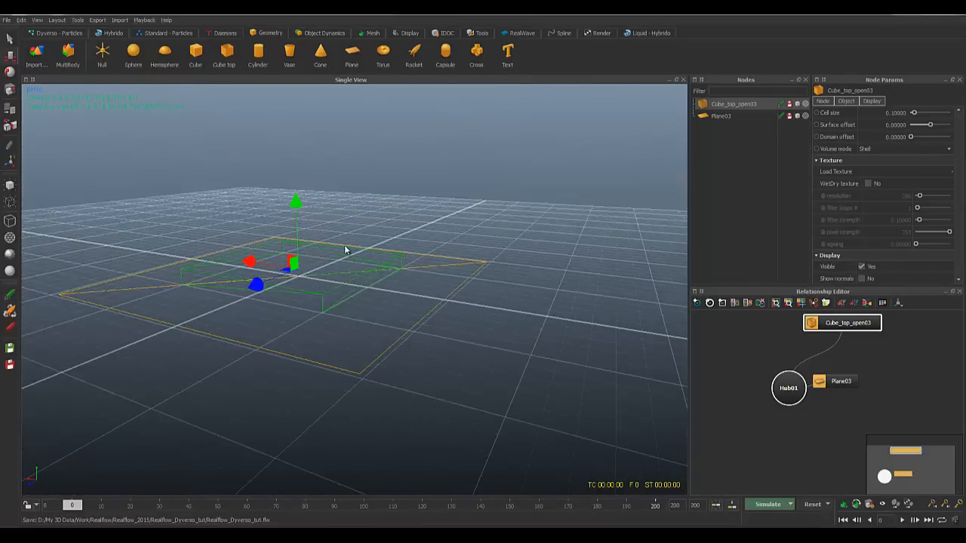
Step: Add a sphere and raise it above the open-top container
click(132, 51)
alt+drag(413, 318, 286, 114)
alt+drag(393, 294, 446, 320)
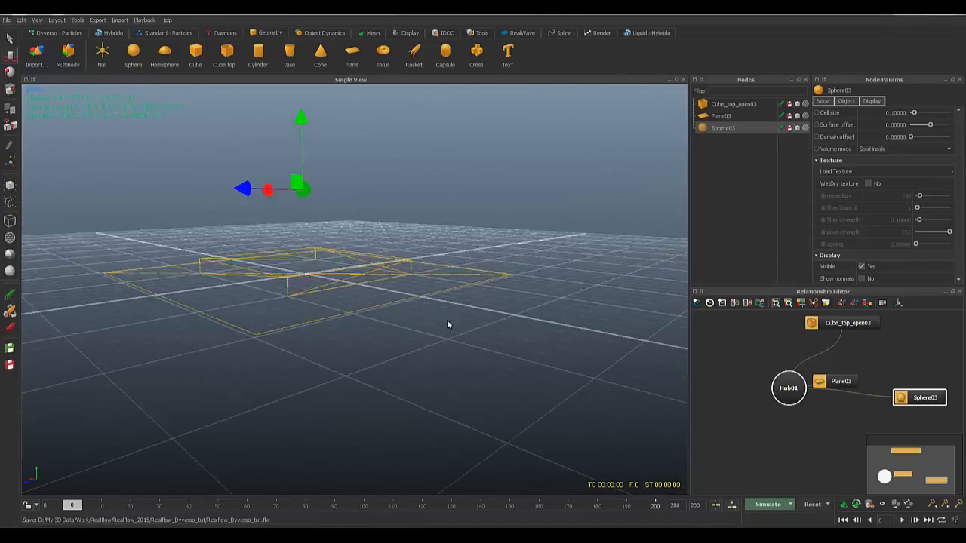
Step: Scale the sphere up uniformly and adjust its height so that it floats just above the container
key(r)
drag(306, 192, 341, 206)
alt+drag(313, 306, 369, 319)
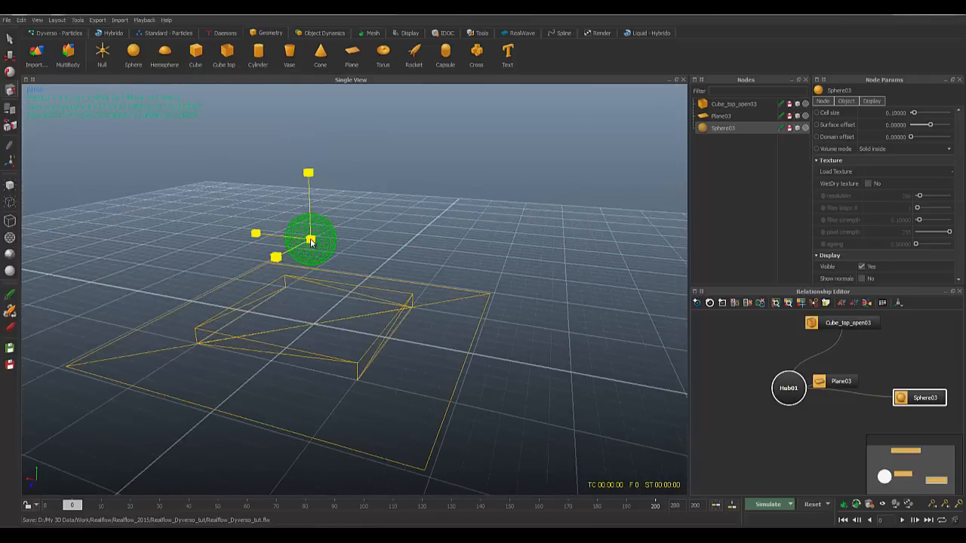
alt+drag(478, 355, 378, 255)
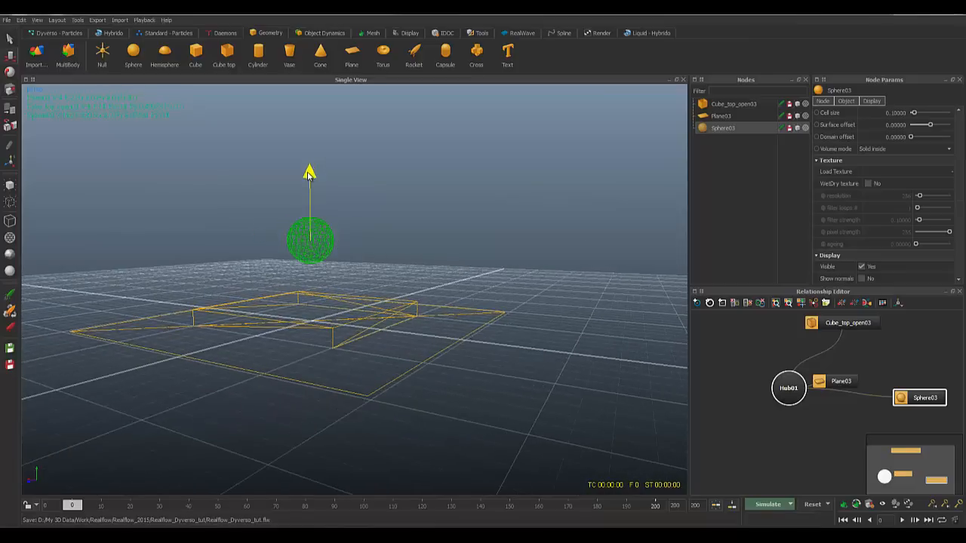
alt+drag(309, 169, 368, 283)
alt+right_drag(368, 283, 413, 339)
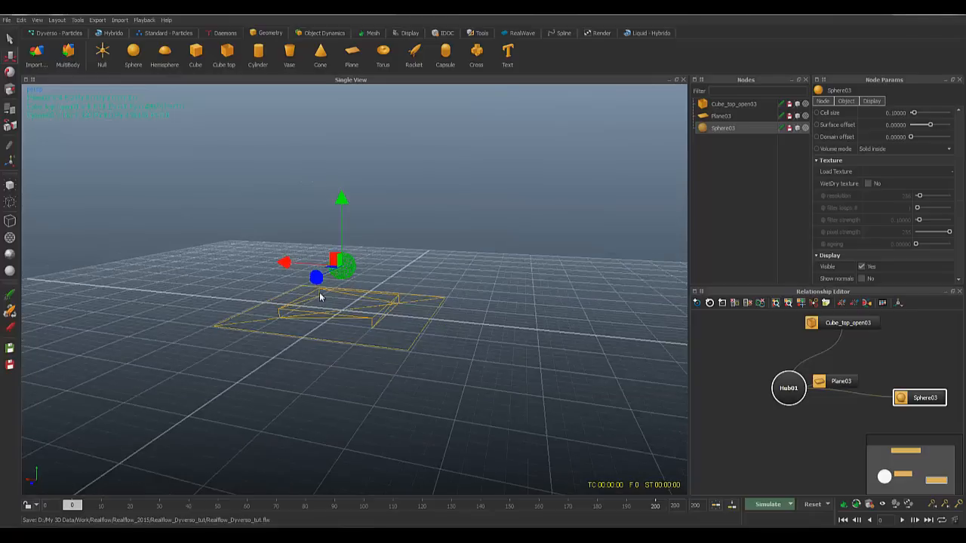
Step: Add a Dyverso circle emitter and raise it along Y above the sphere to a height of about 9.65
click(59, 34)
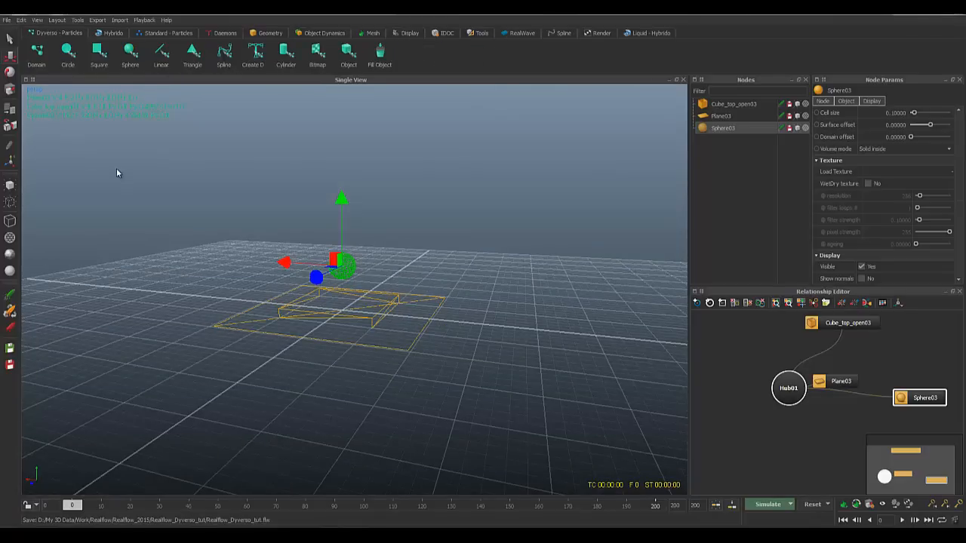
click(67, 51)
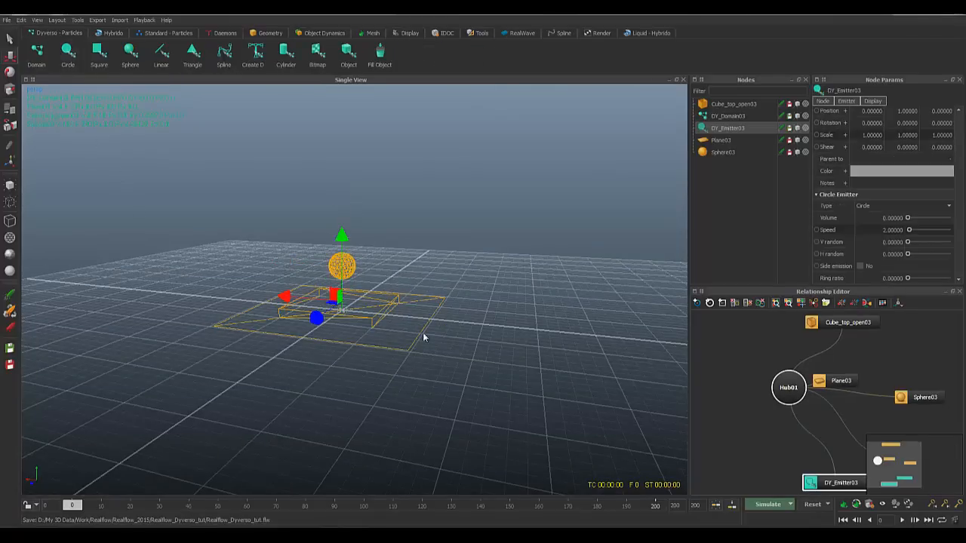
alt+drag(423, 337, 444, 325)
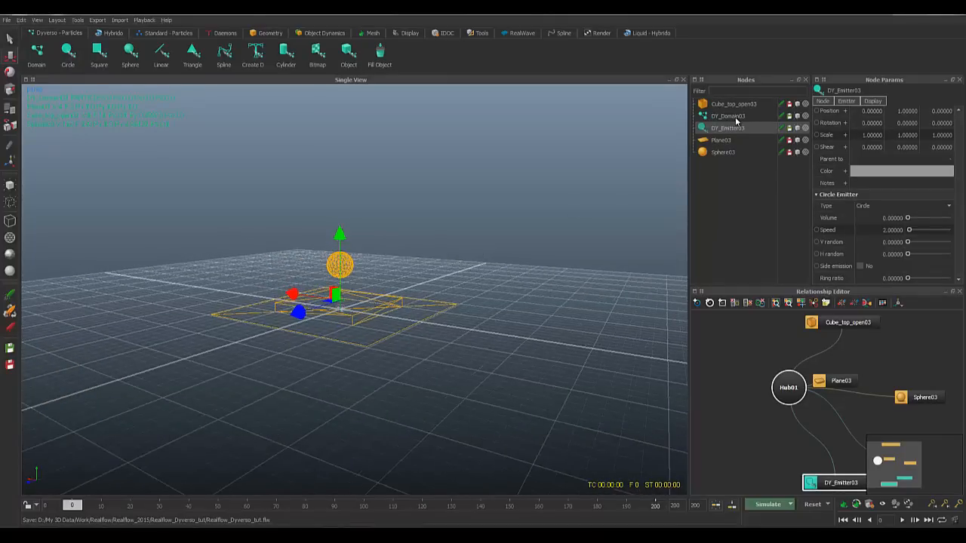
scroll(337, 250, down, 2)
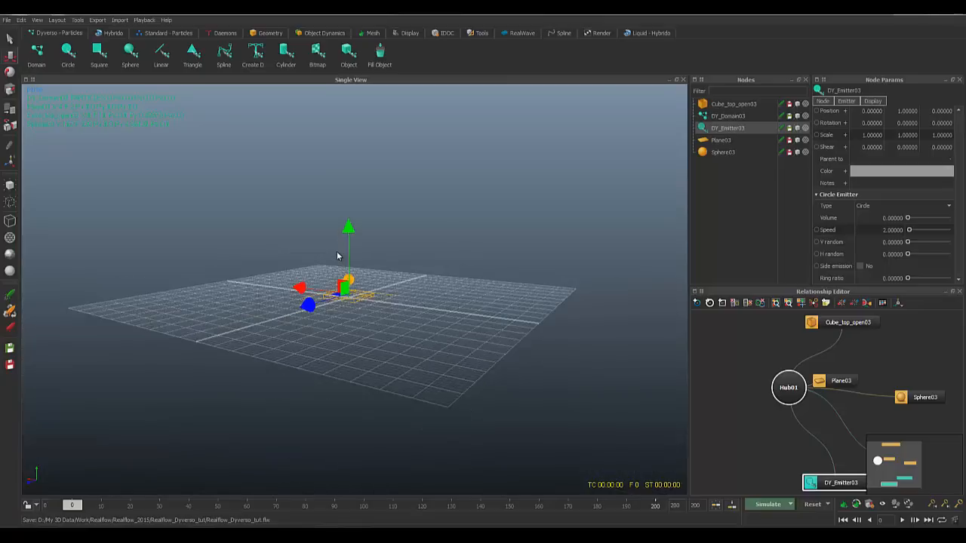
scroll(337, 253, up, 6)
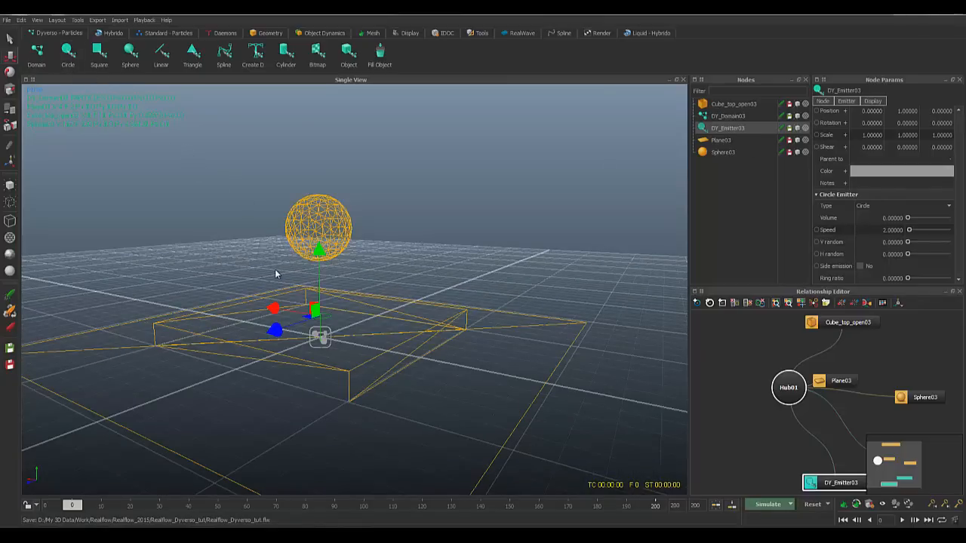
scroll(275, 269, down, 3)
alt+drag(374, 339, 381, 333)
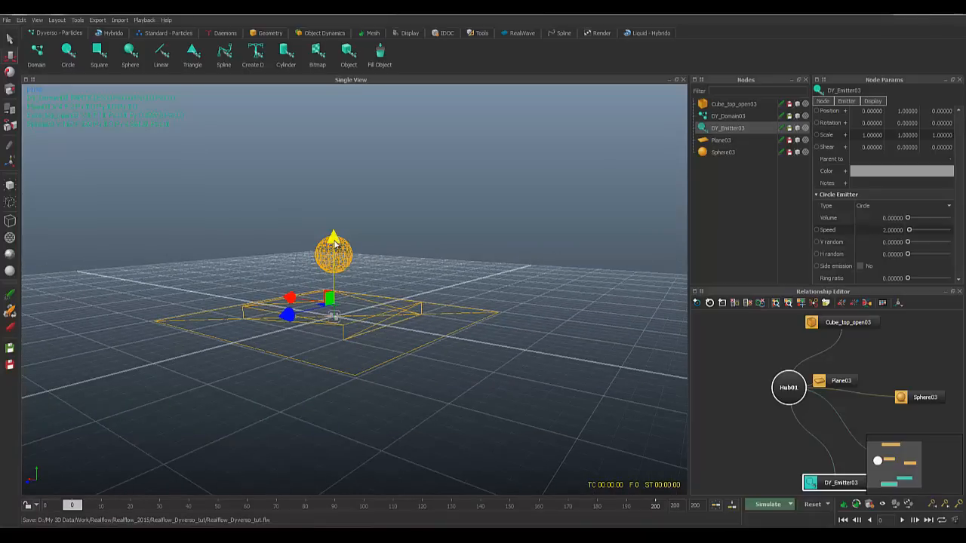
drag(334, 241, 350, 134)
alt+drag(406, 253, 417, 284)
alt+middle_drag(417, 255, 412, 307)
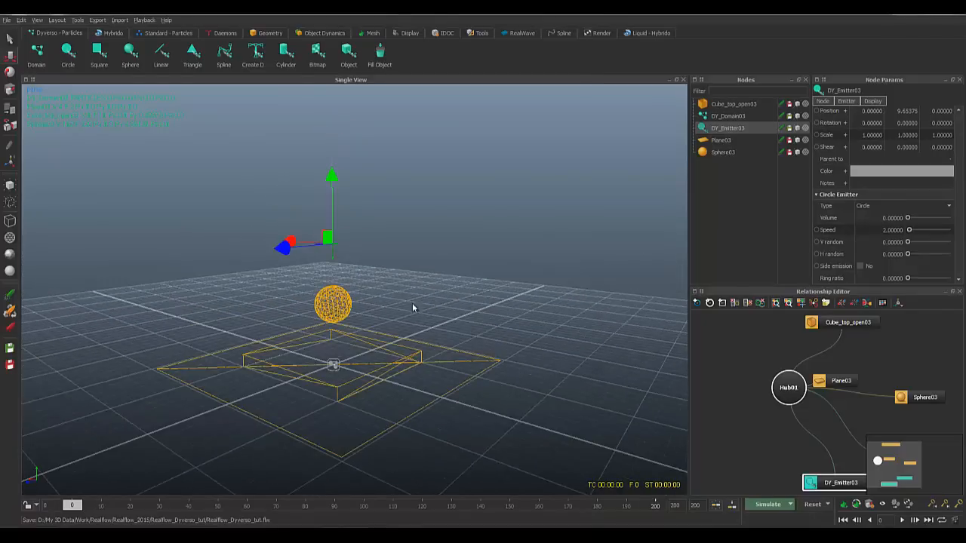
alt+drag(412, 308, 433, 305)
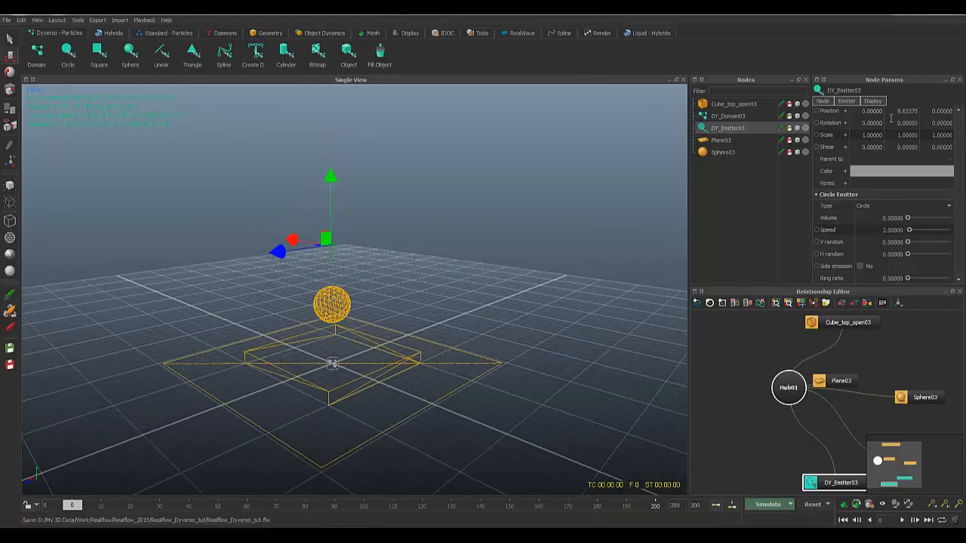
Step: Set the circle emitter's scale to 1.5 on all three axes
double_click(859, 135)
text(1.5)
key(Tab)
text(1.5)
key(Return)
double_click(939, 135)
text(1.5)
key(Return)
alt+drag(436, 278, 433, 300)
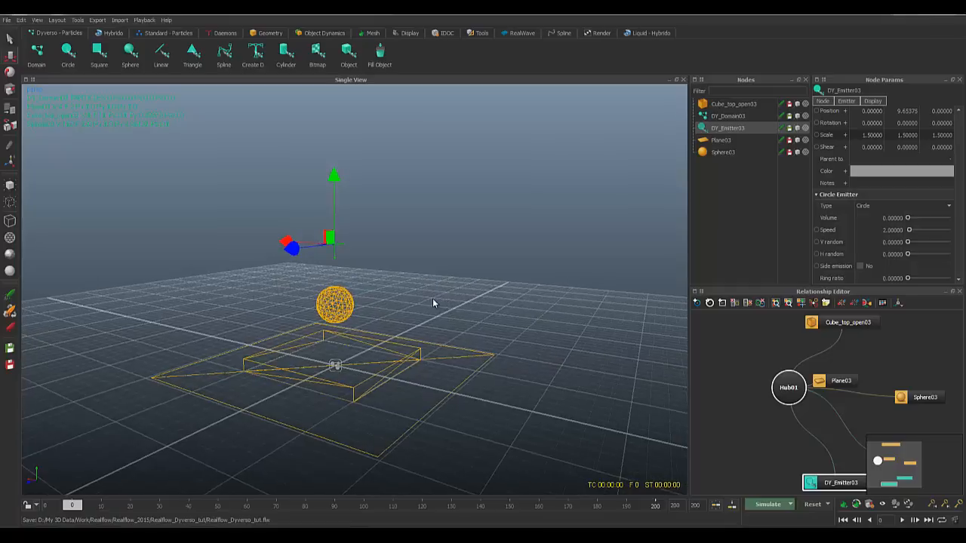
Step: Add a Gravity daemon to the scene
scroll(432, 299, down, 3)
scroll(432, 300, up, 6)
alt+middle_drag(431, 342, 449, 291)
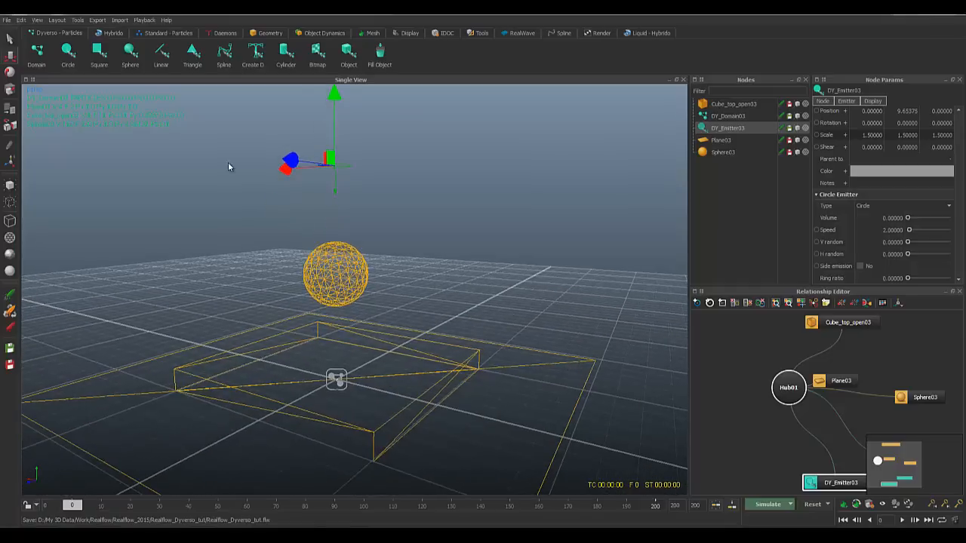
click(227, 34)
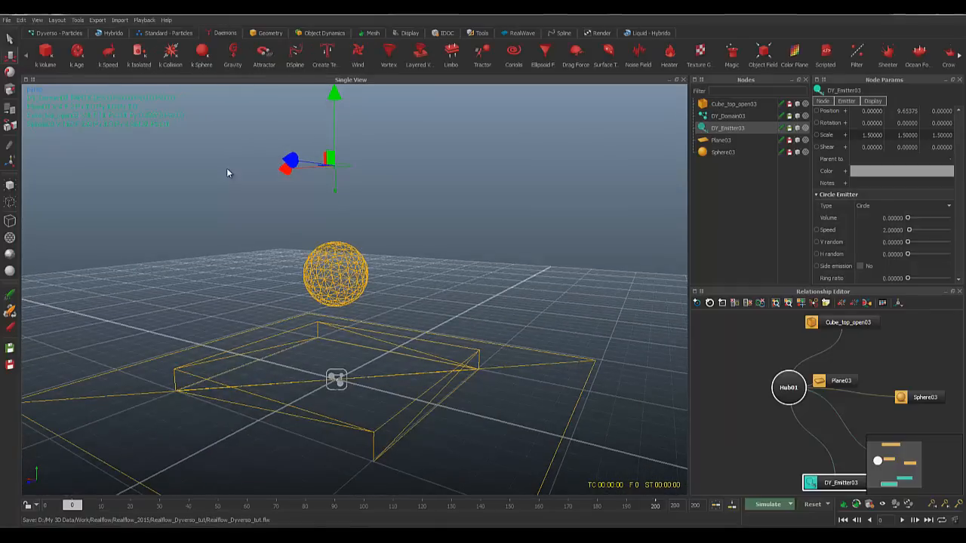
click(235, 59)
alt+drag(480, 322, 463, 352)
scroll(282, 275, down, 8)
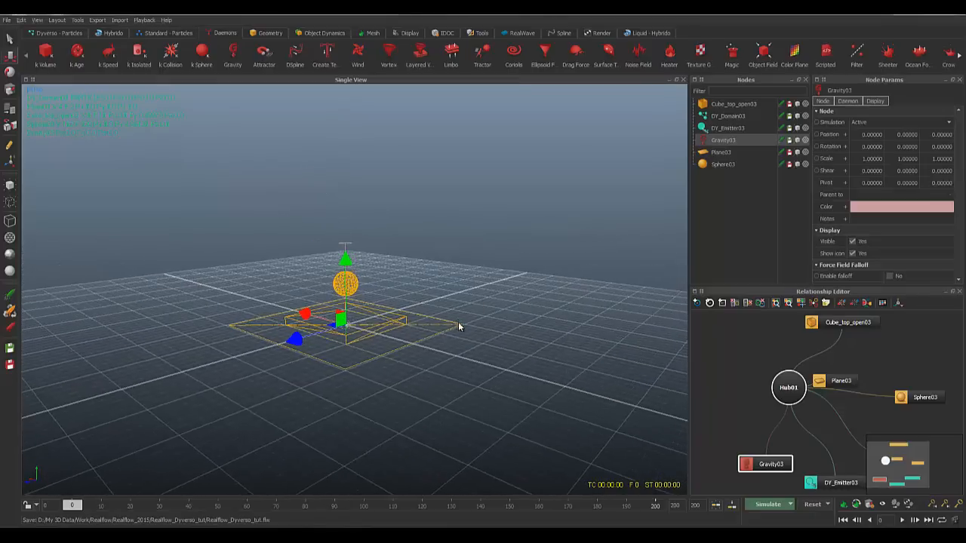
alt+drag(458, 326, 398, 267)
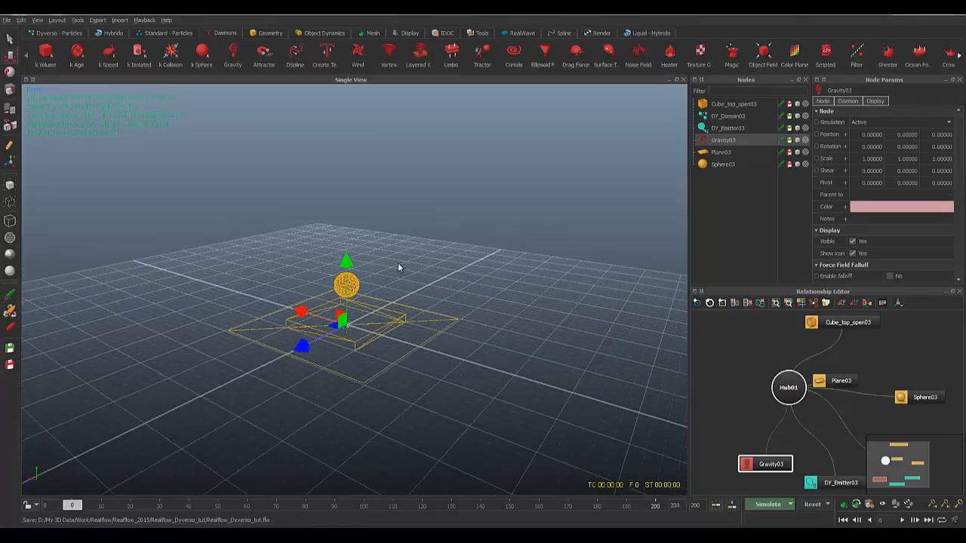
Step: Select the circle emitter and inspect its placement above the sphere and container
click(346, 247)
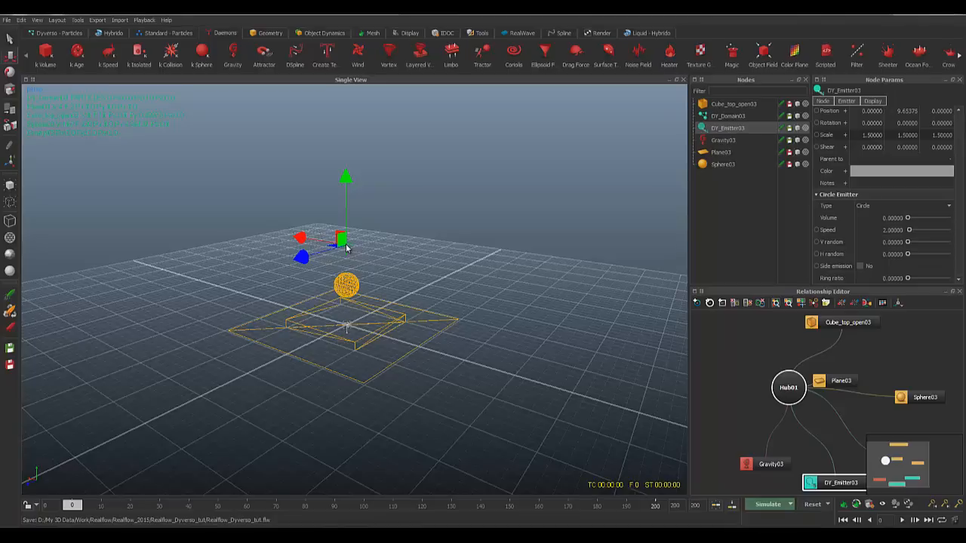
alt+drag(363, 335, 374, 339)
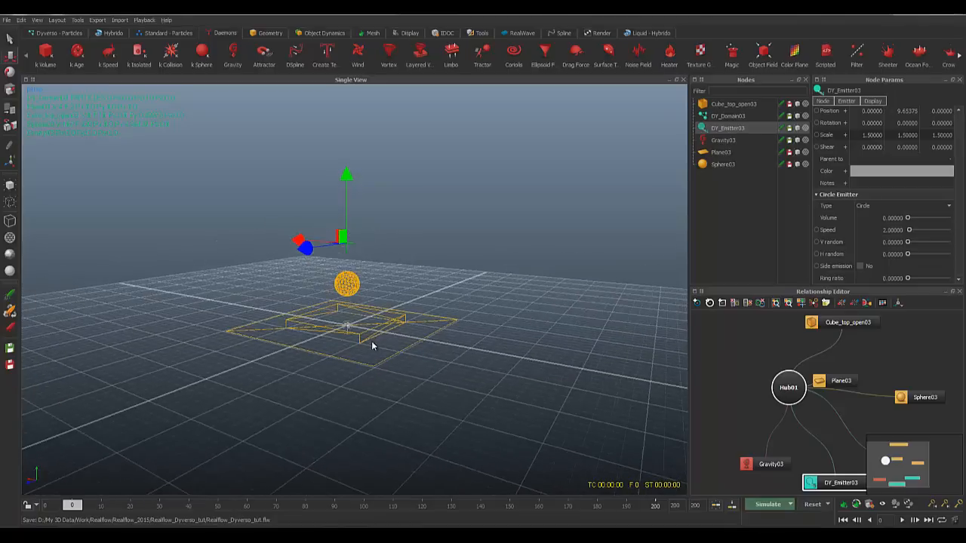
alt+right_drag(371, 341, 650, 460)
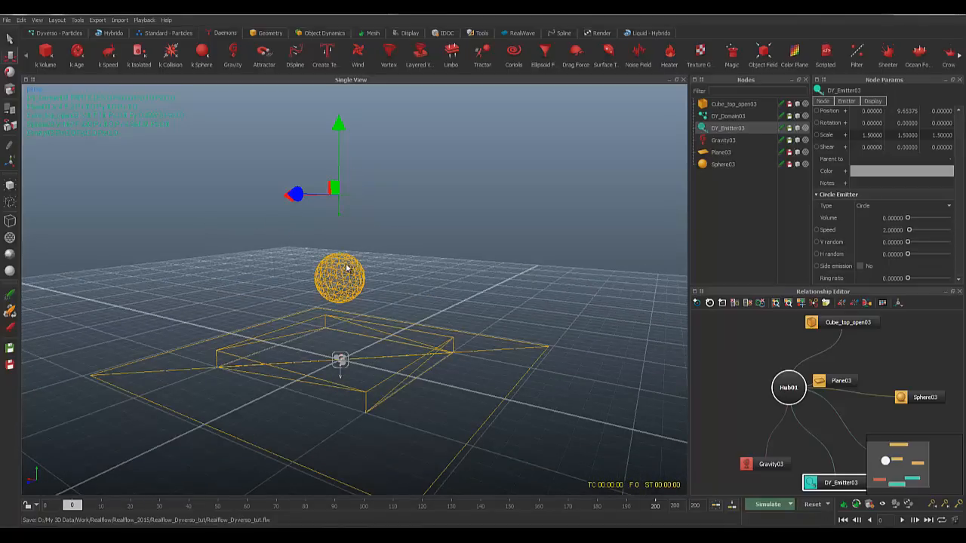
click(47, 33)
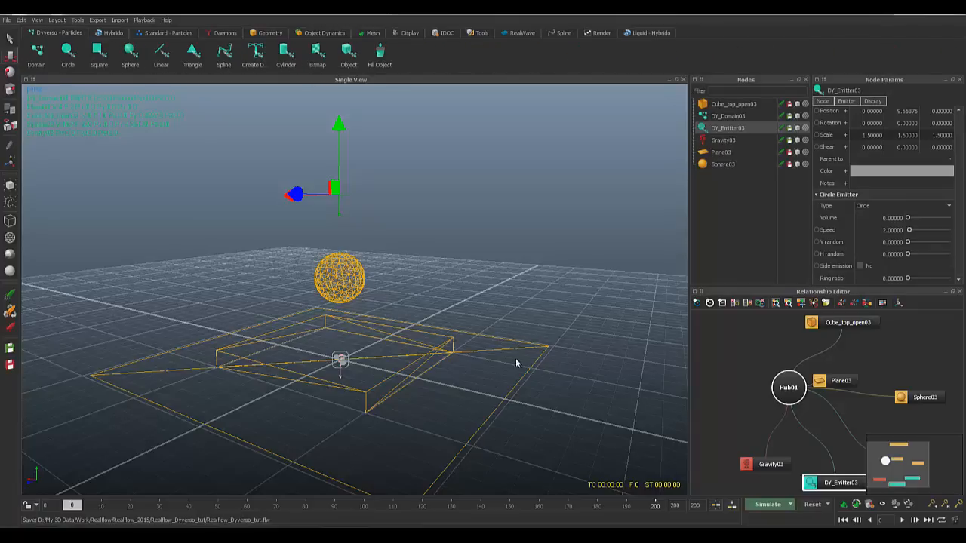
Step: Review the general and Dyverso settings in the simulation options, including the FPS output, and accept them
click(790, 505)
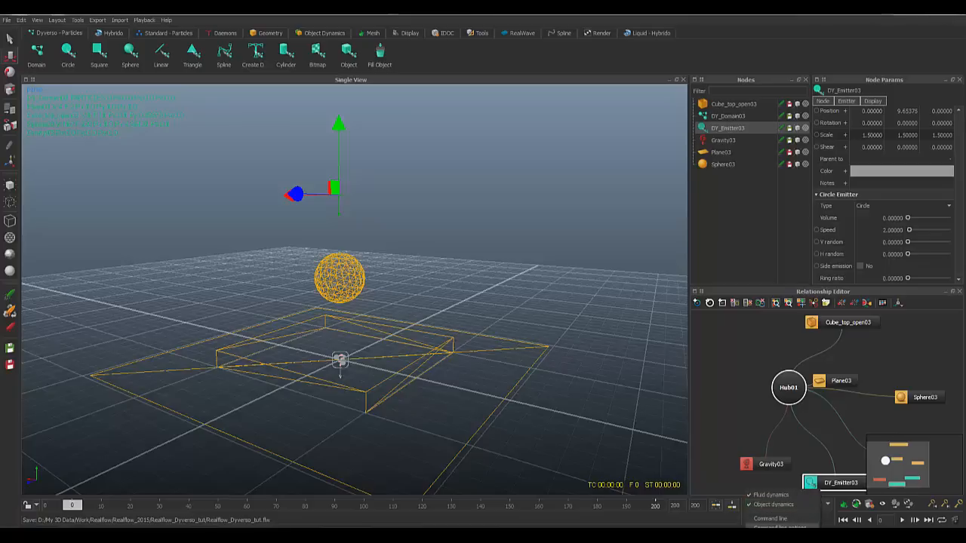
click(770, 539)
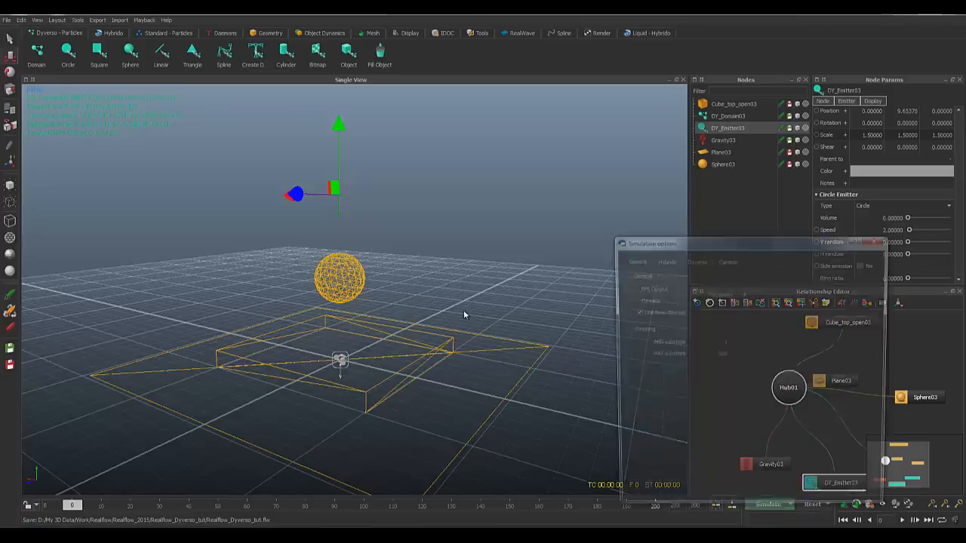
drag(675, 239, 559, 174)
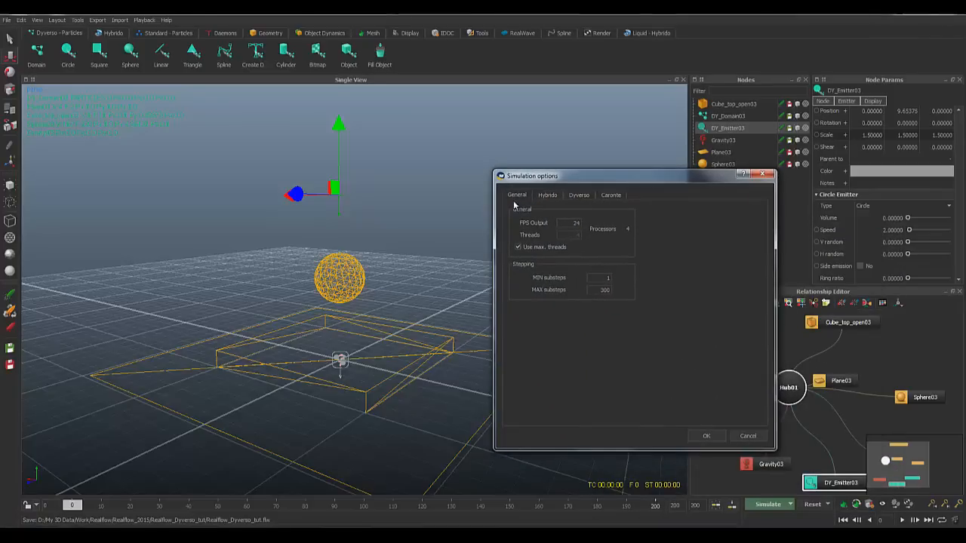
click(577, 195)
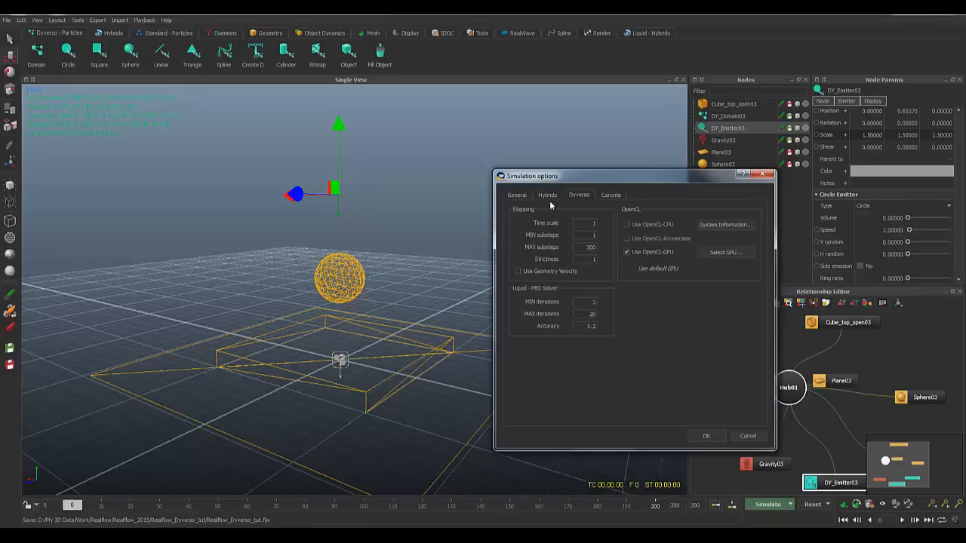
click(513, 195)
click(559, 224)
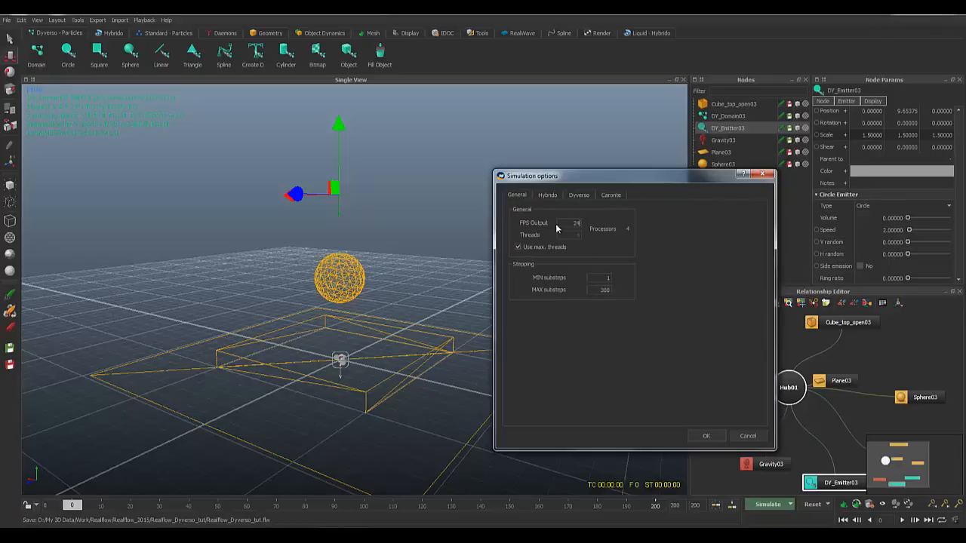
click(706, 438)
Step: Run a test simulation to about frame 59, watching the particles hit the sphere, and reset the scene
alt+drag(450, 357, 426, 312)
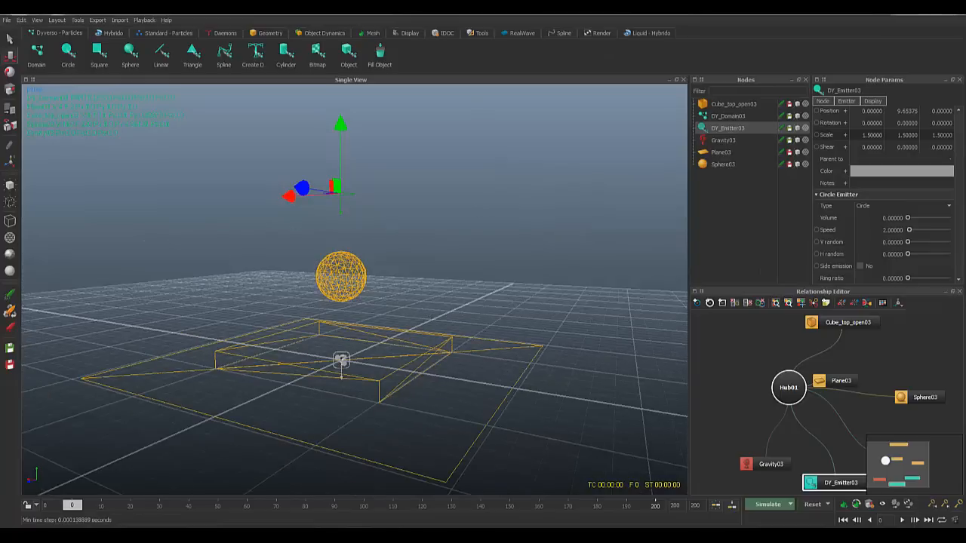
key(ctrl+a)
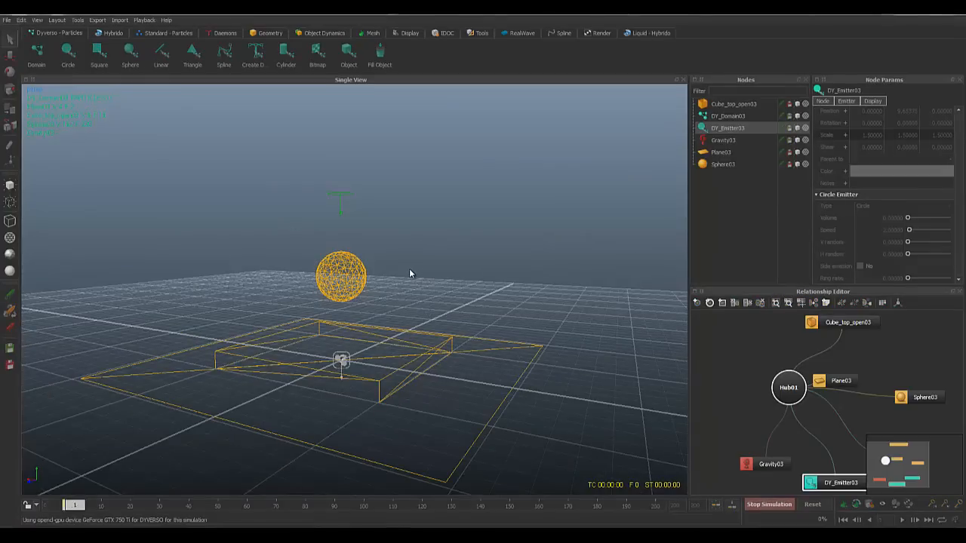
alt+drag(449, 307, 407, 273)
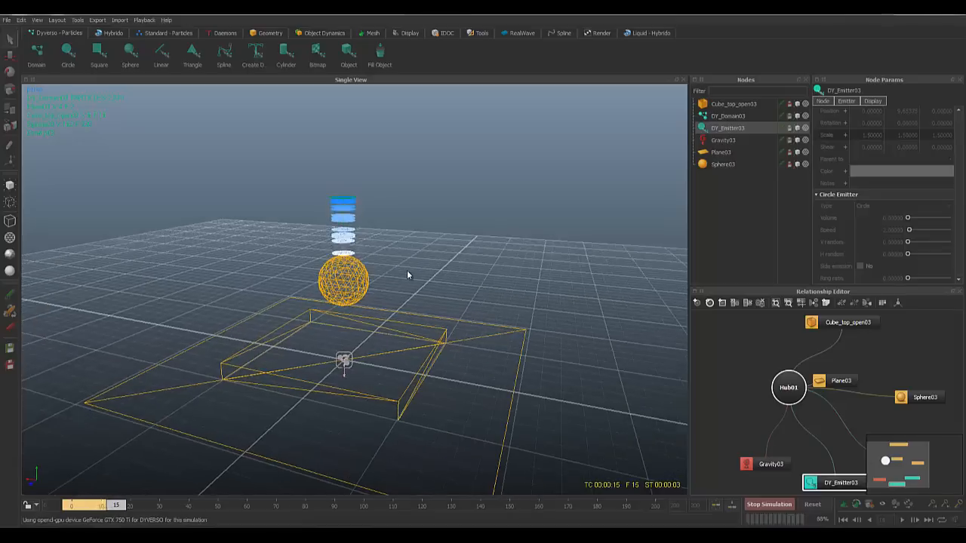
scroll(407, 273, down, 3)
alt+drag(447, 336, 436, 331)
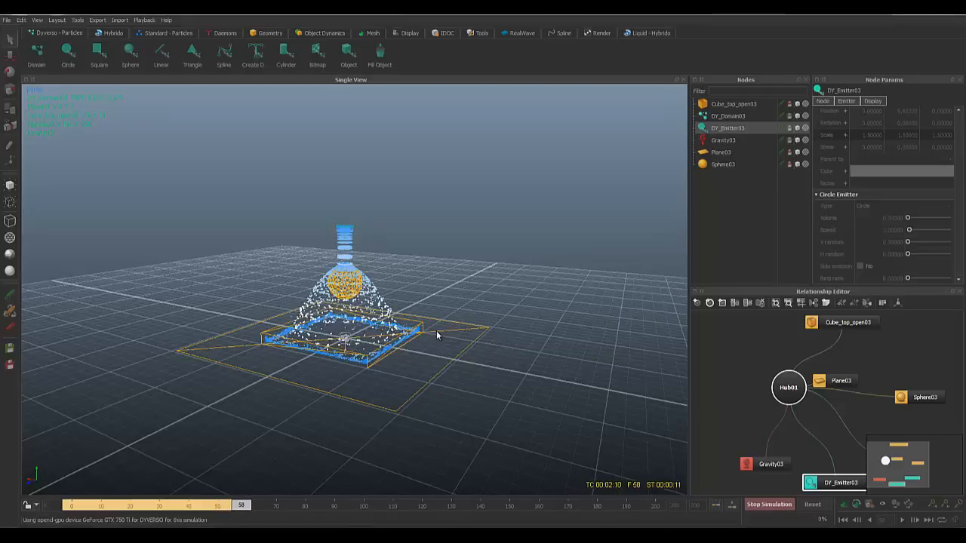
key(Escape)
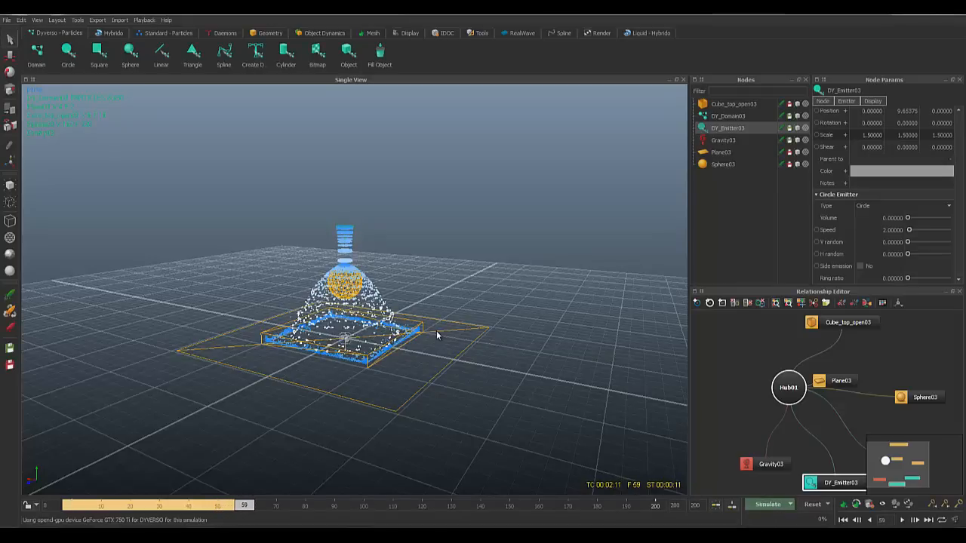
key(alt+r)
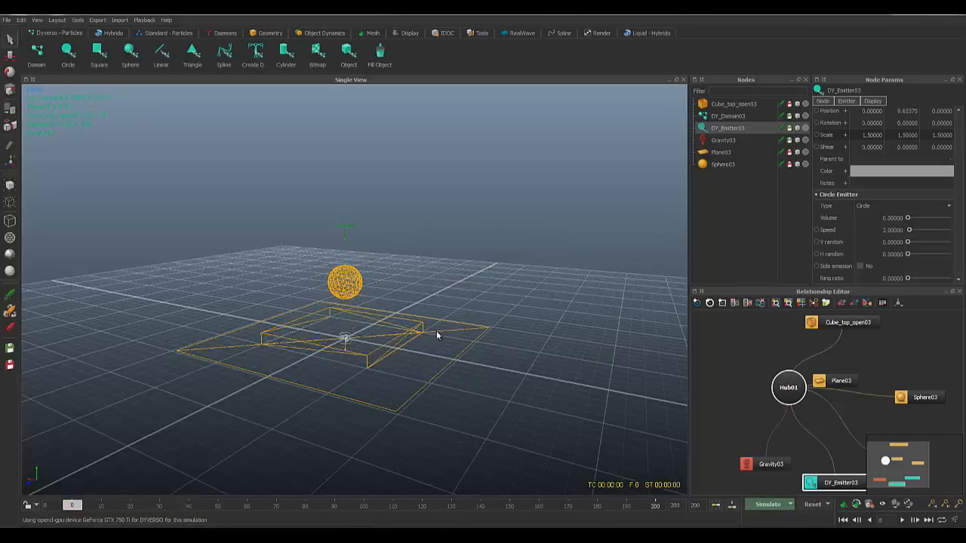
Step: Examine the Dyverso domain's particle parameters, such as type, resolution, density, viscosity and surface tension
alt+drag(419, 281, 379, 313)
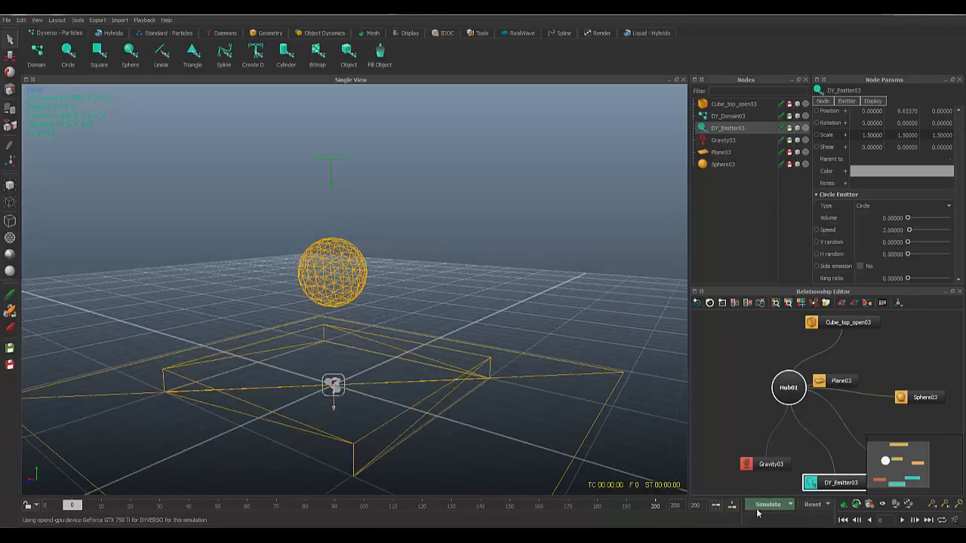
alt+drag(499, 266, 355, 171)
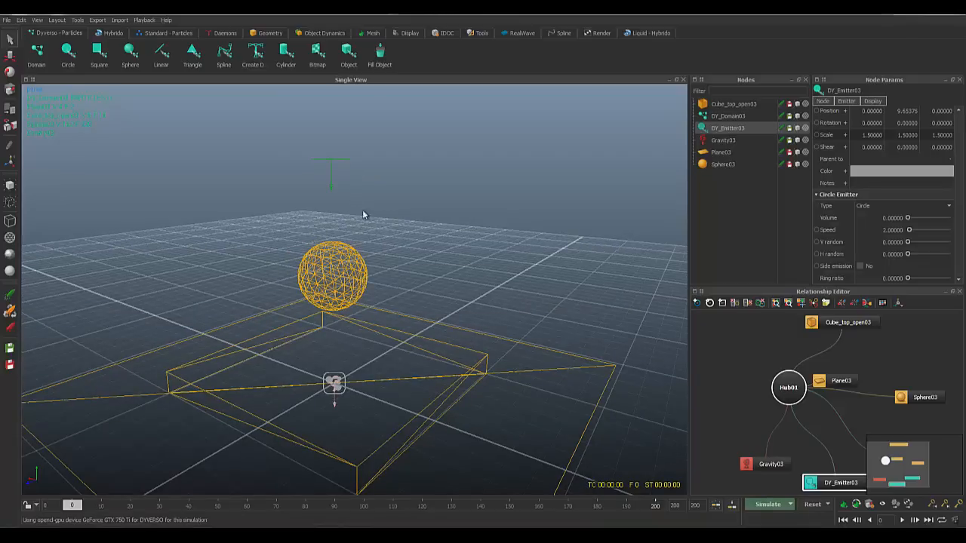
alt+drag(369, 296, 372, 298)
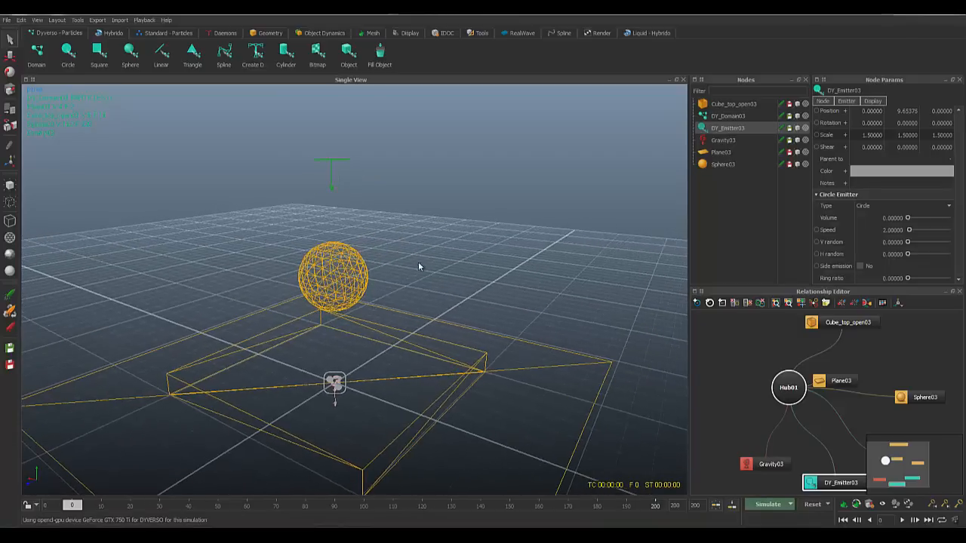
click(731, 116)
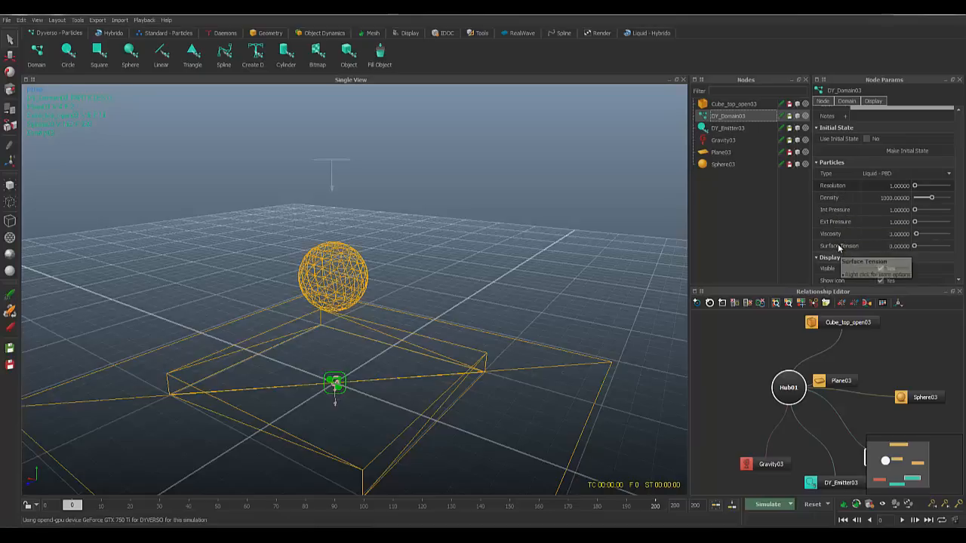
scroll(838, 246, down, 4)
scroll(840, 251, up, 6)
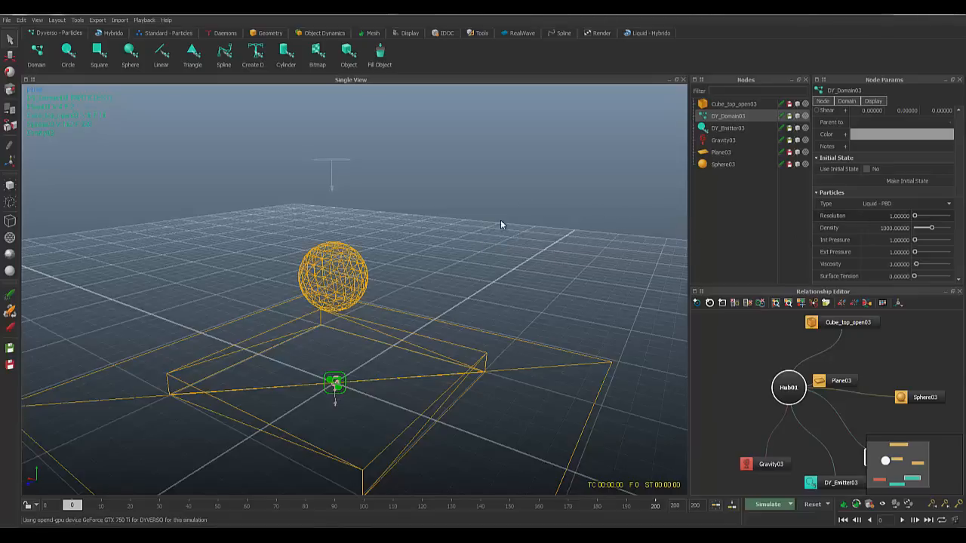
alt+drag(500, 220, 521, 223)
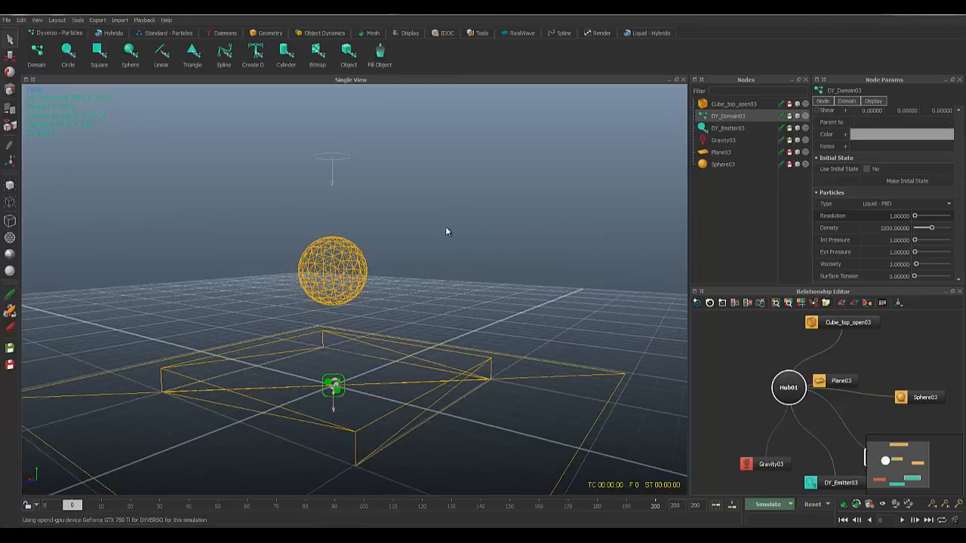
alt+drag(422, 252, 405, 273)
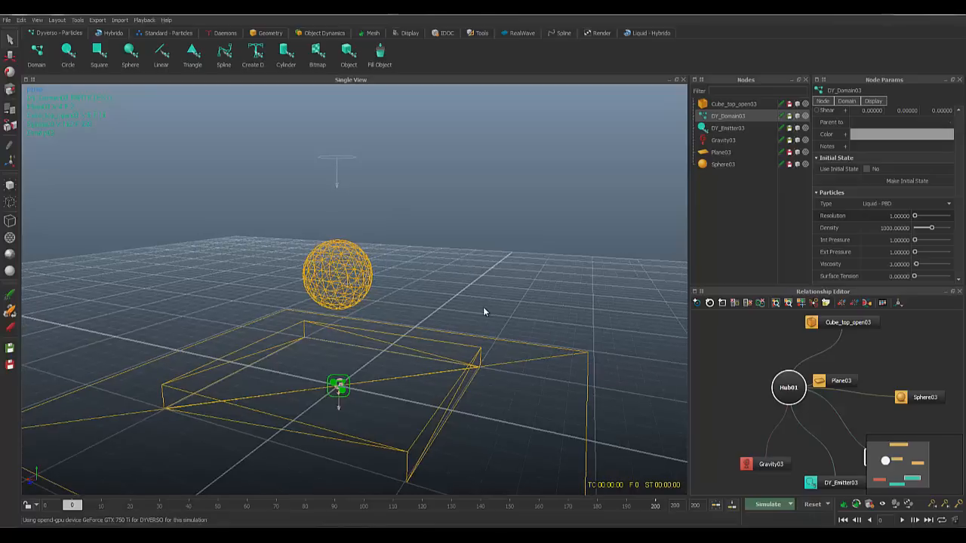
alt+drag(476, 283, 402, 288)
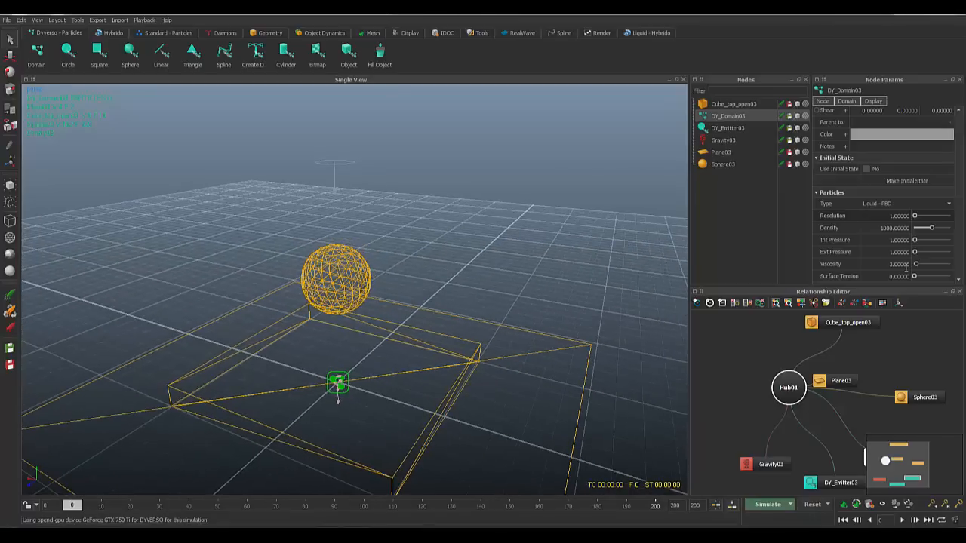
Step: Set the circle emitter's speed to 4
click(732, 129)
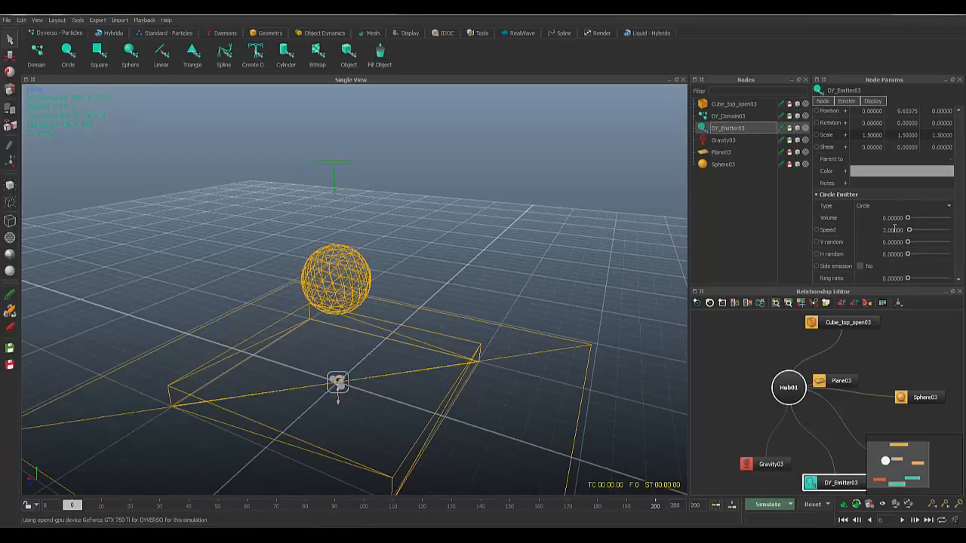
double_click(894, 230)
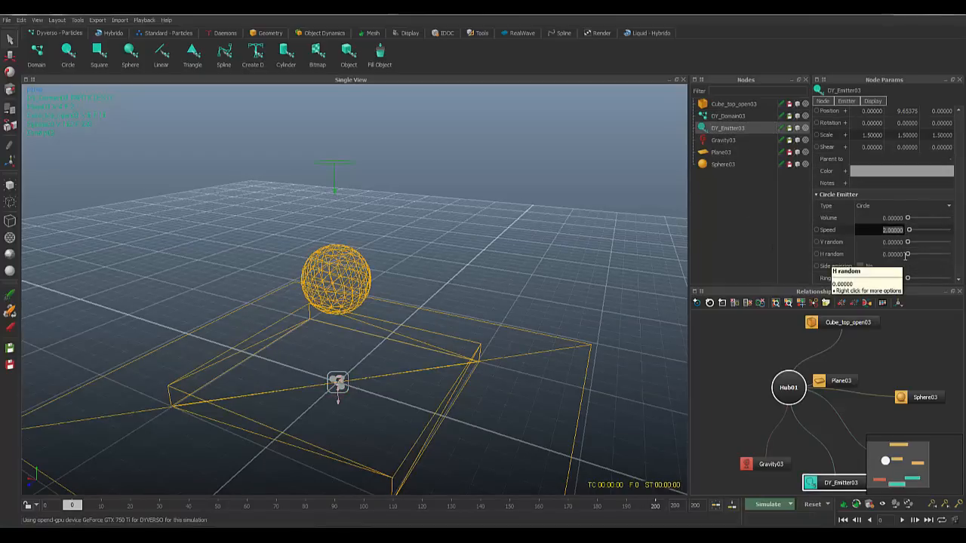
text(4)
key(Return)
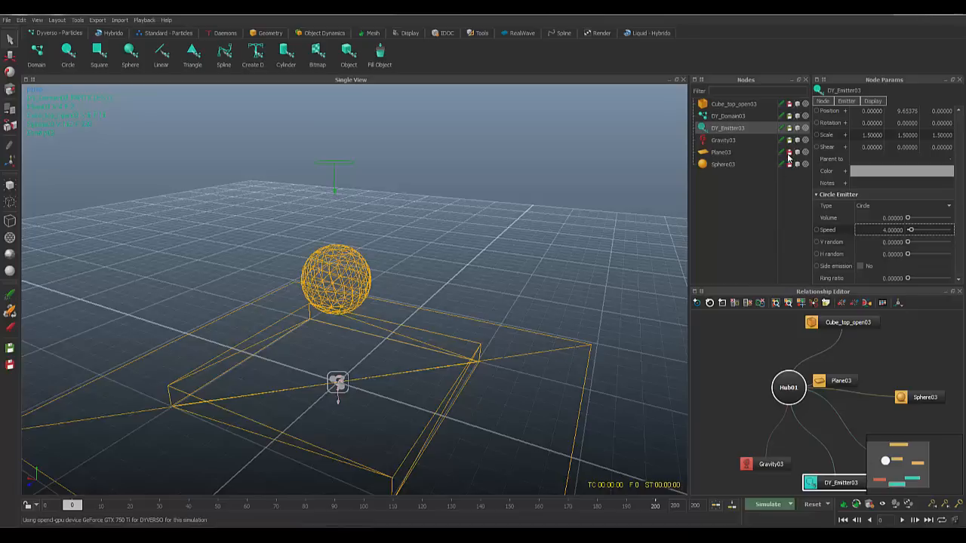
Step: Set the ground plane's DY Sticky value to 20 in its Dyverso particle interaction settings
click(721, 152)
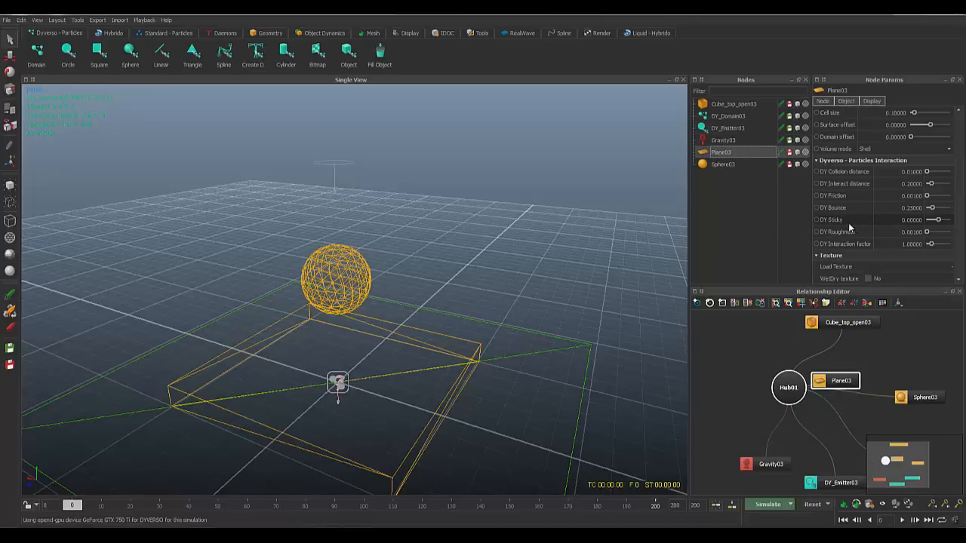
double_click(910, 219)
click(890, 221)
drag(897, 222, 933, 221)
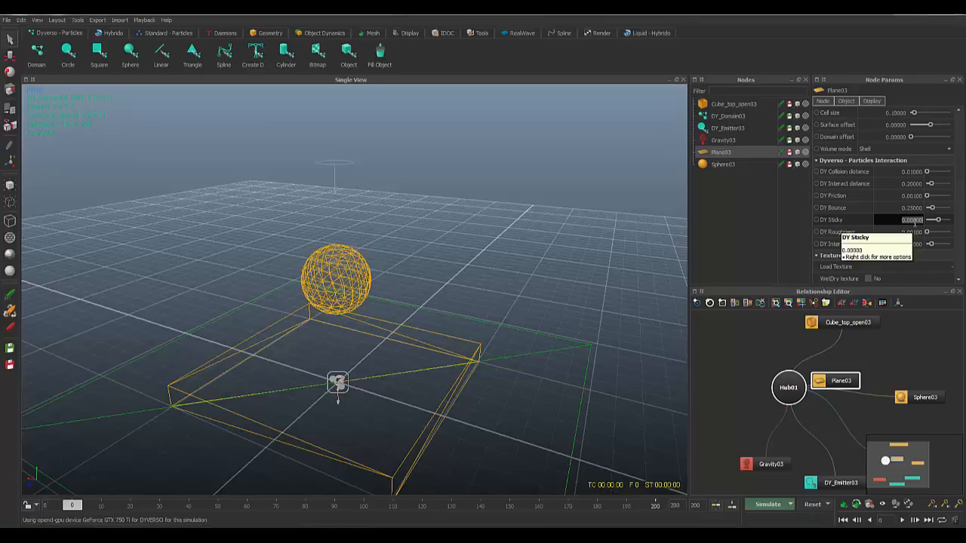
key(BackSpace)
text(20)
key(Return)
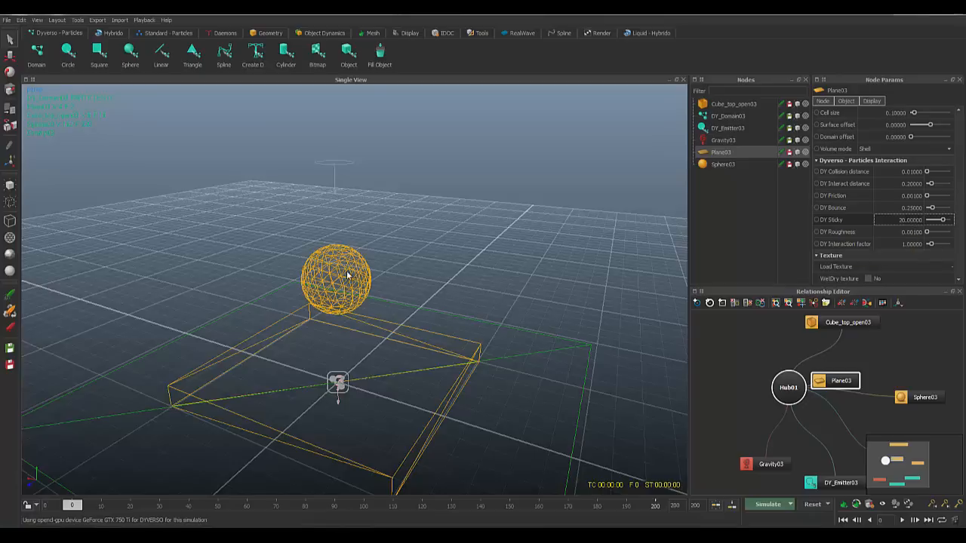
Step: Set the open-top container's DY Sticky value to 20 in its Dyverso particle interaction settings
right_click(450, 400)
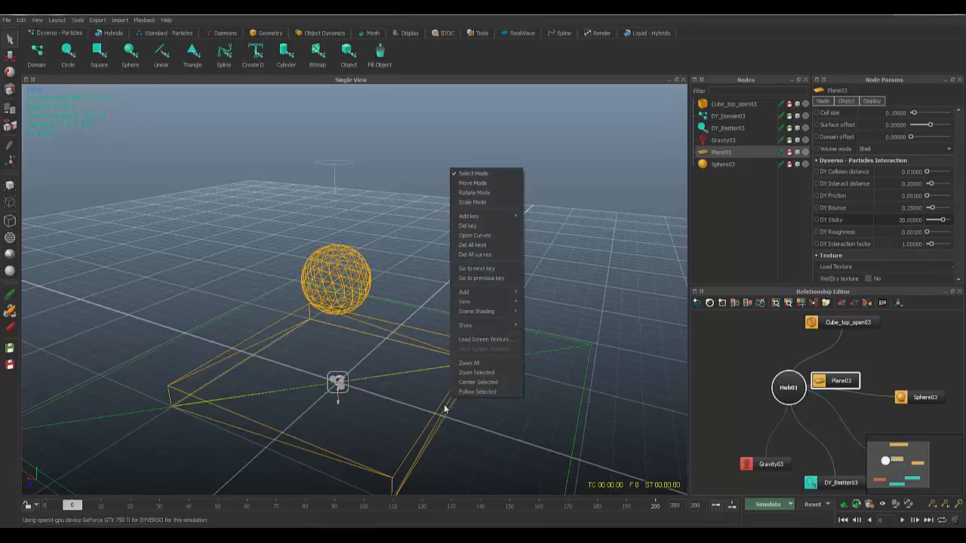
click(443, 409)
double_click(910, 218)
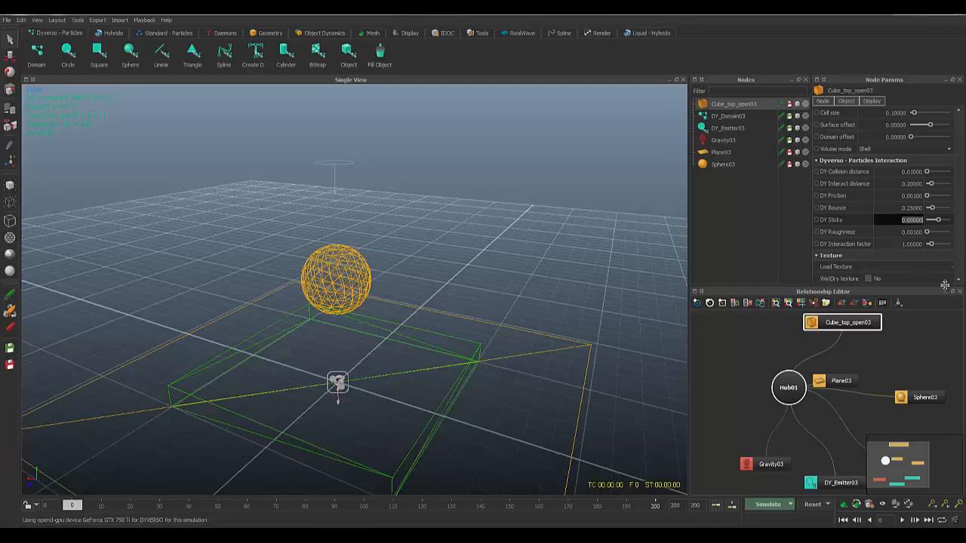
text(0)
key(Return)
Step: Set the sphere obstacle's DY Sticky value to 25 in its Dyverso particle interaction settings
click(343, 275)
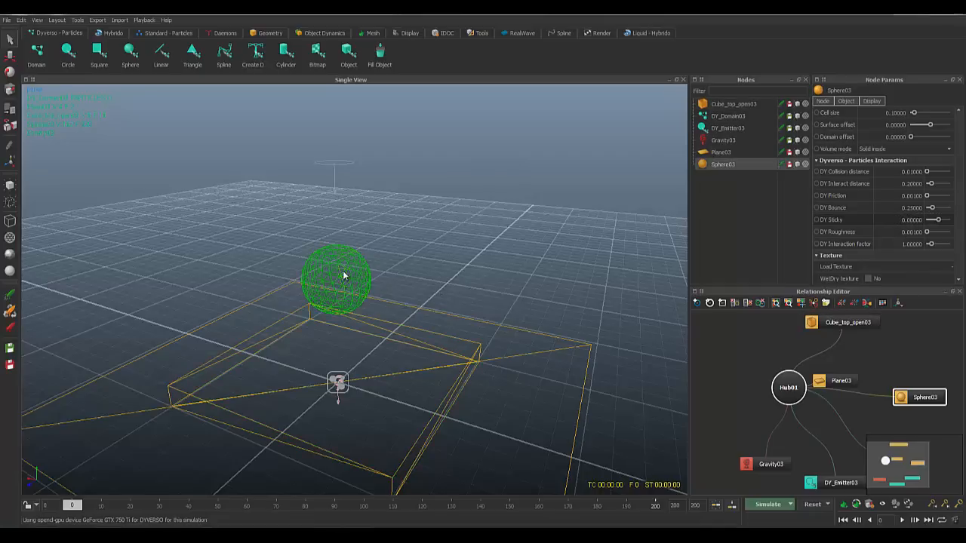
double_click(910, 219)
text(2)
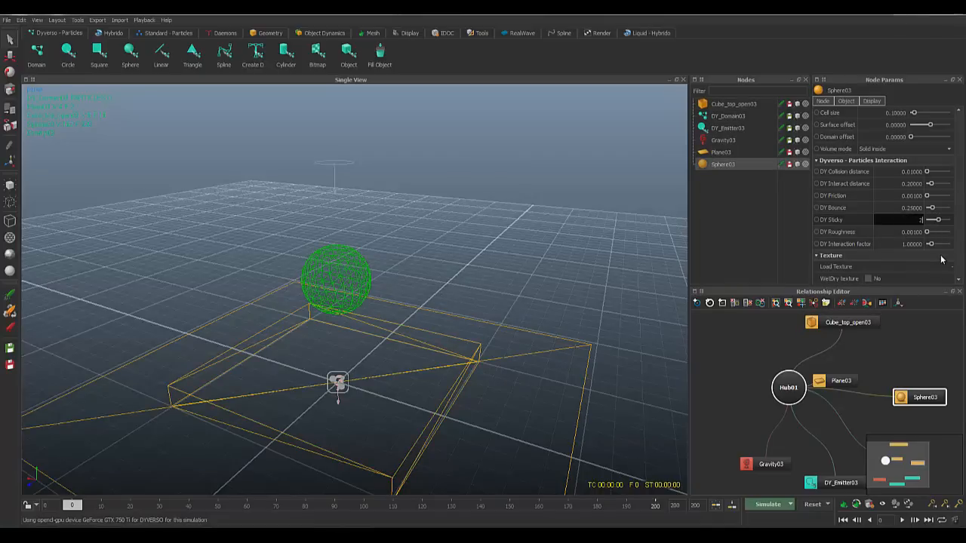
text(5)
key(Return)
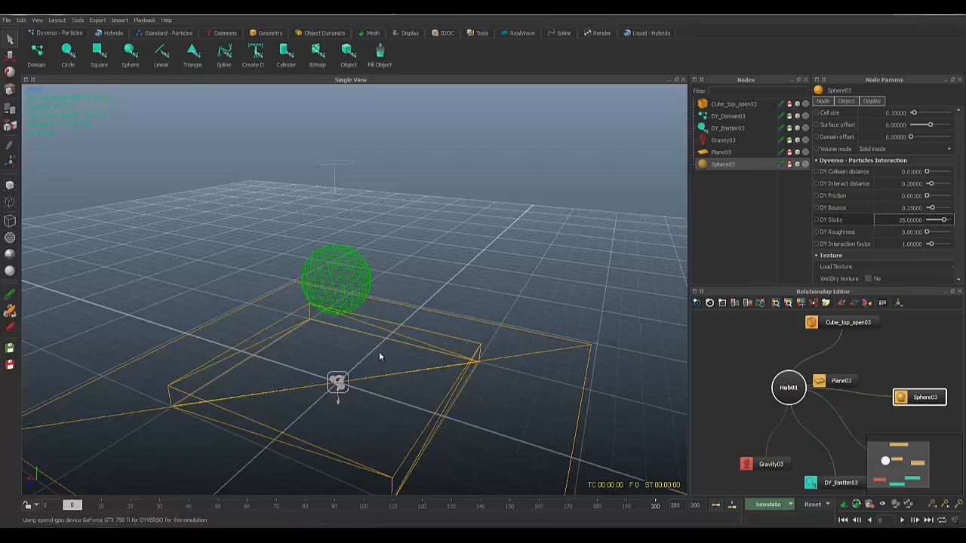
Step: Set the Dyverso domain's particle viscosity to 30
alt+drag(379, 356, 445, 312)
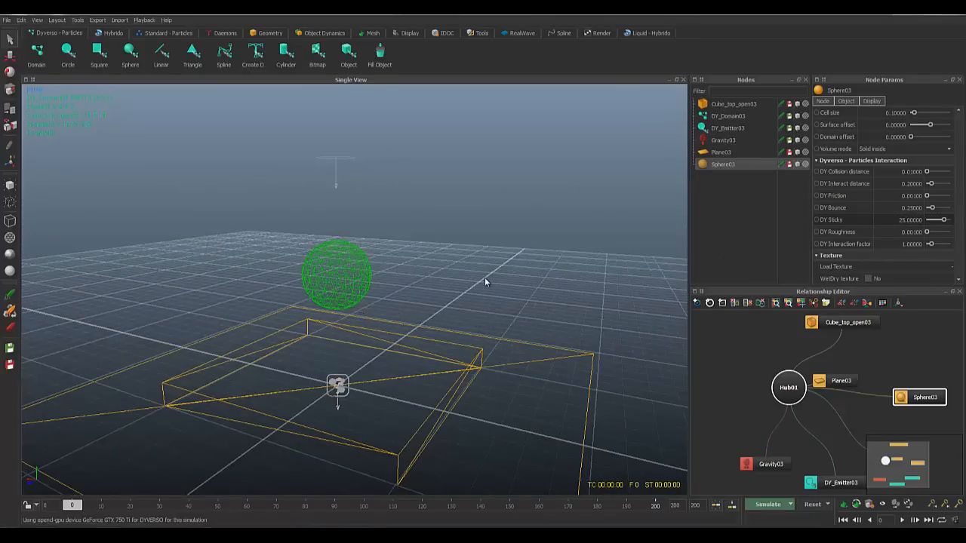
scroll(485, 280, up, 3)
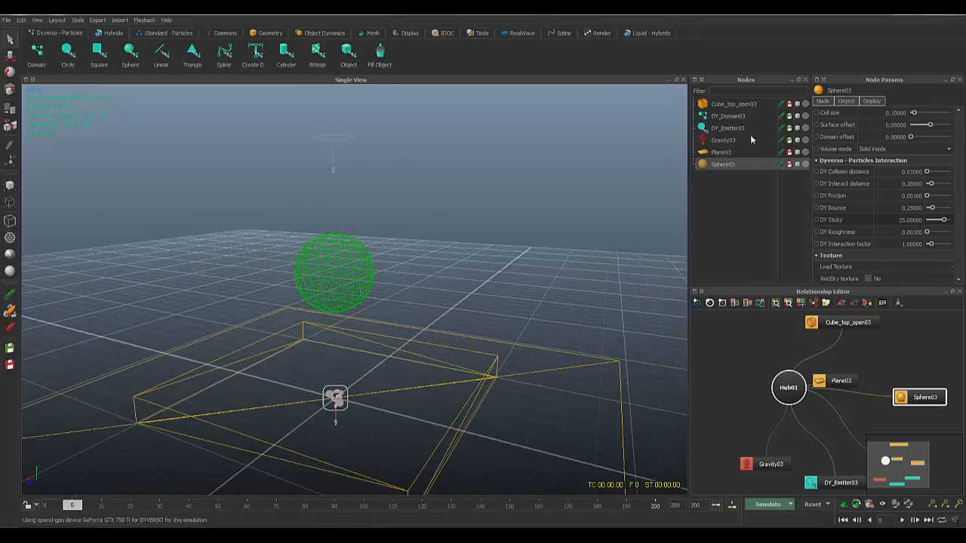
click(735, 117)
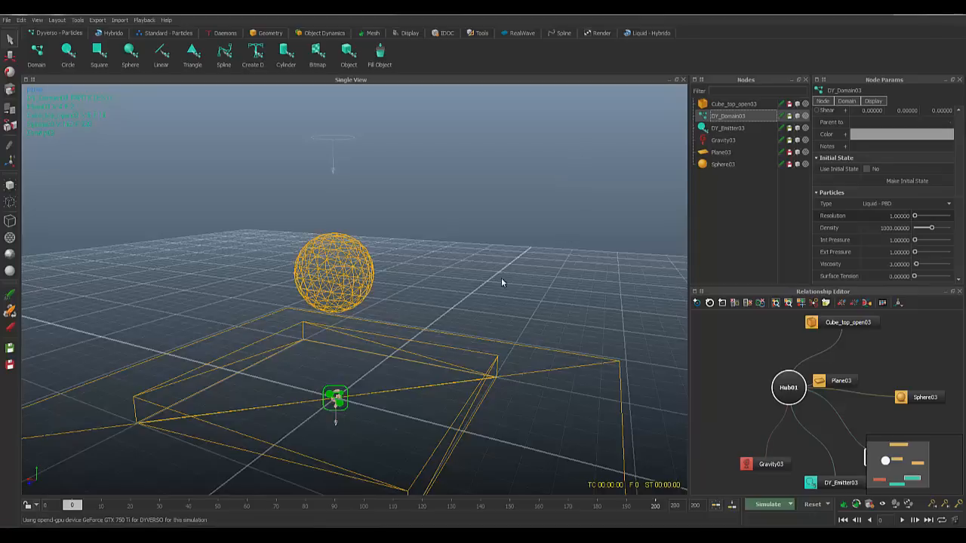
alt+drag(556, 223, 540, 218)
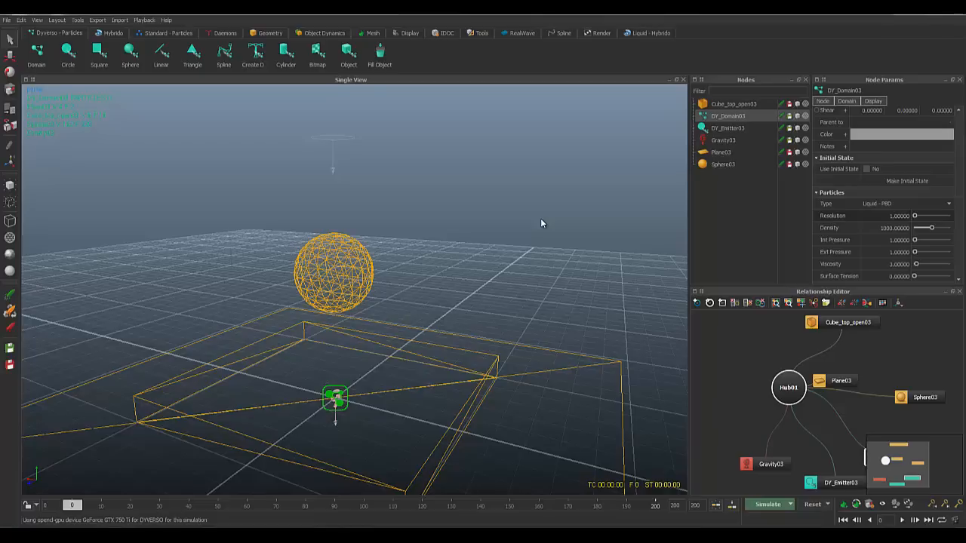
double_click(897, 263)
text(30)
key(Return)
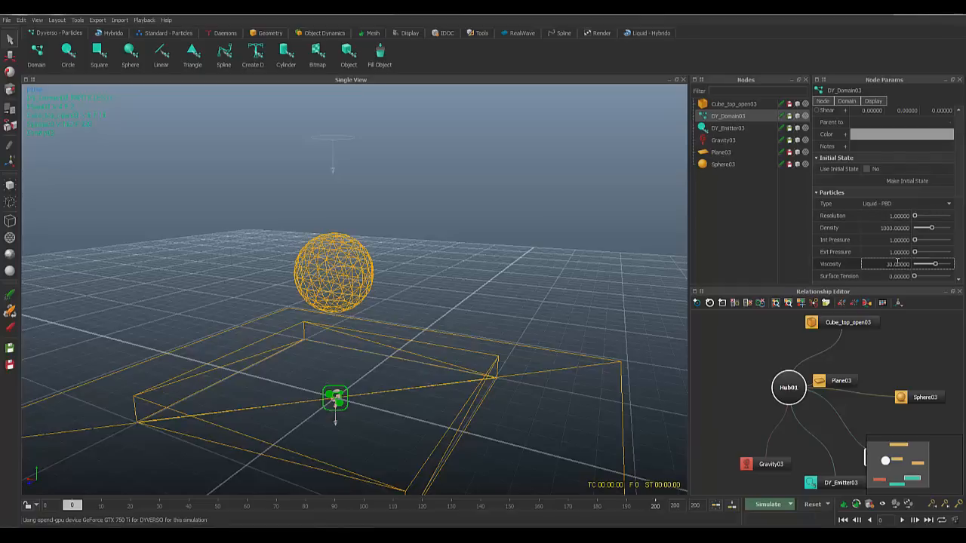
Step: Run a test simulation to about frame 61, watching the fluid flow over the sphere, and stop it
alt+drag(422, 362, 390, 310)
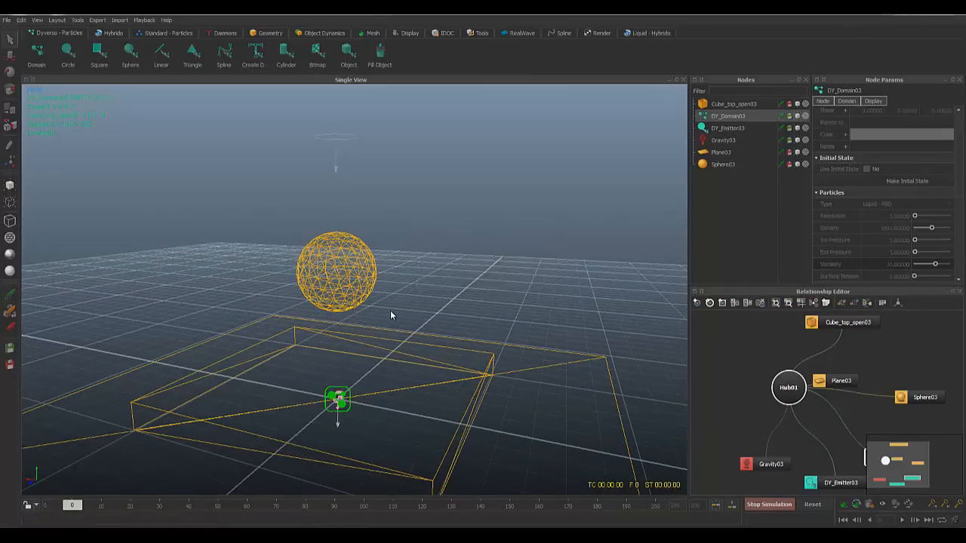
scroll(390, 315, down, 4)
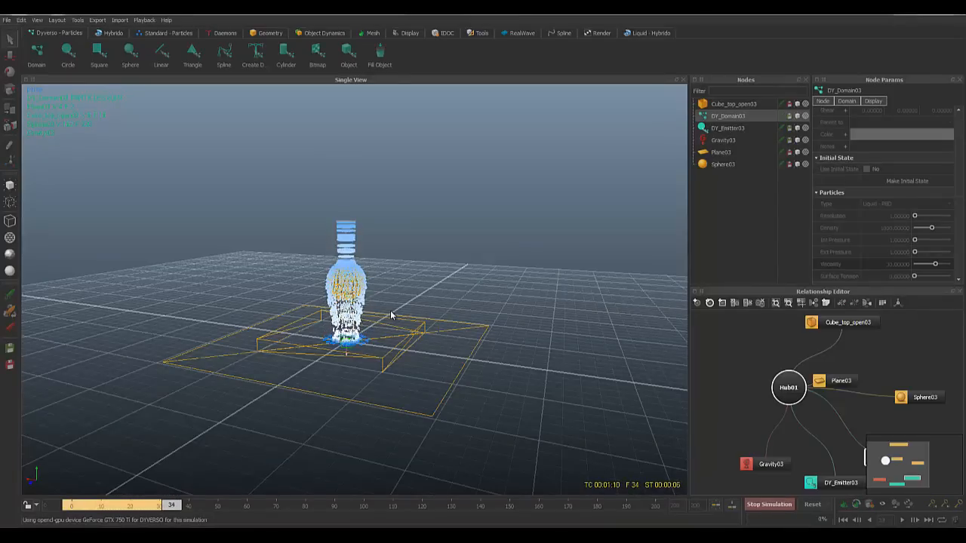
scroll(390, 315, up, 2)
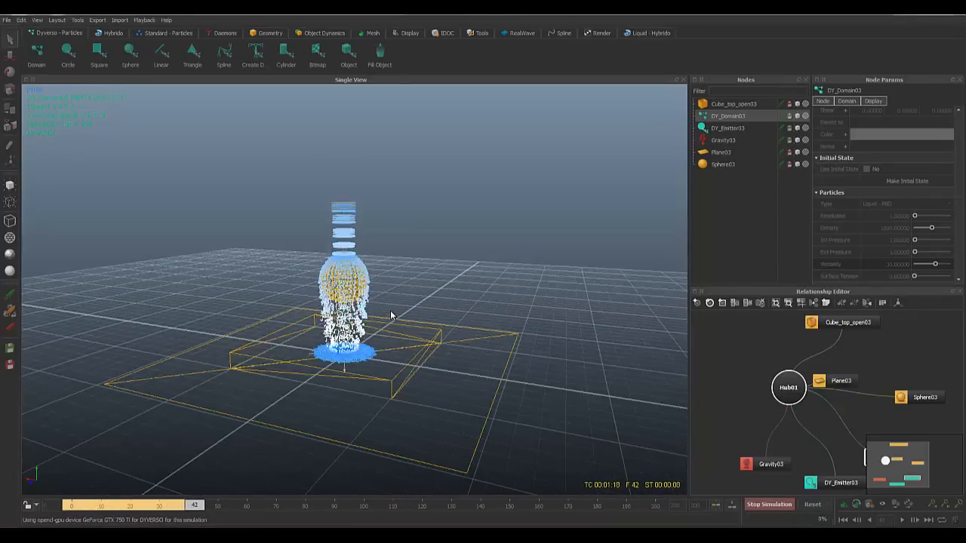
scroll(390, 315, down, 2)
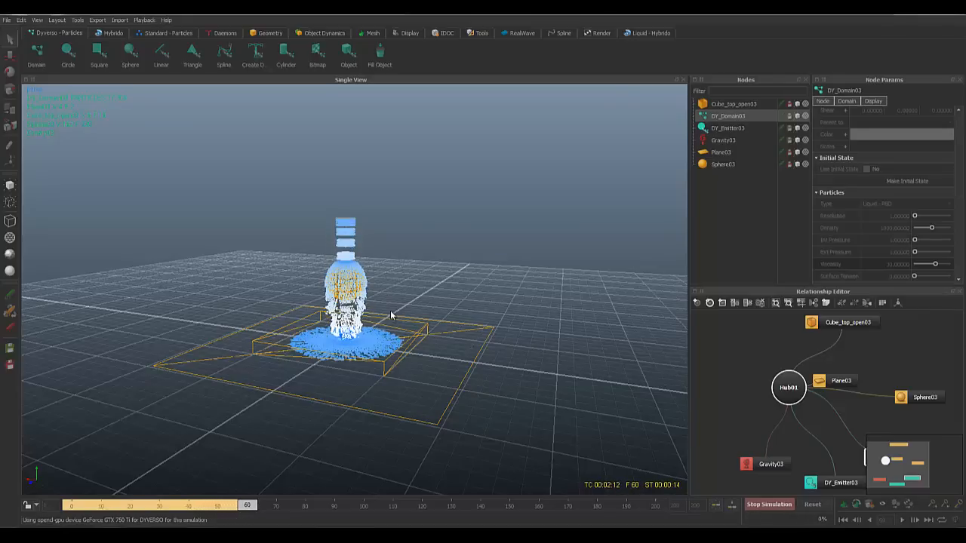
key(Escape)
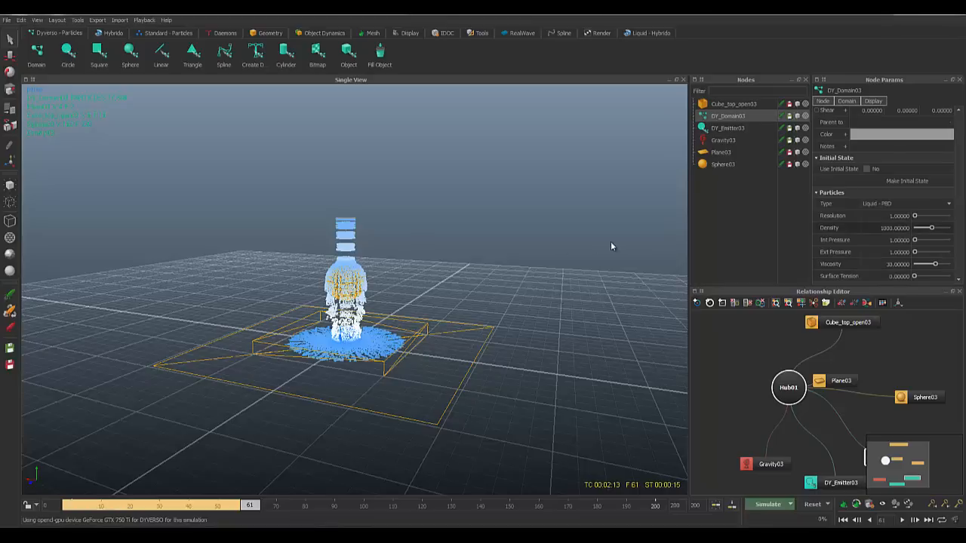
Step: Set the Dyverso domain's particle viscosity to 50 and reset the scene
click(725, 129)
click(727, 116)
double_click(898, 264)
text(50)
key(Return)
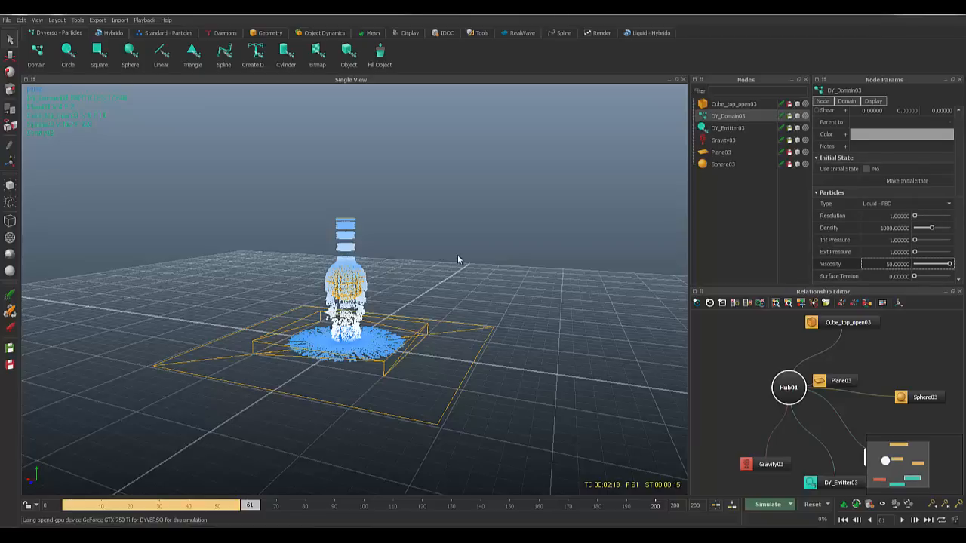
key(ctrl+r)
key(Return)
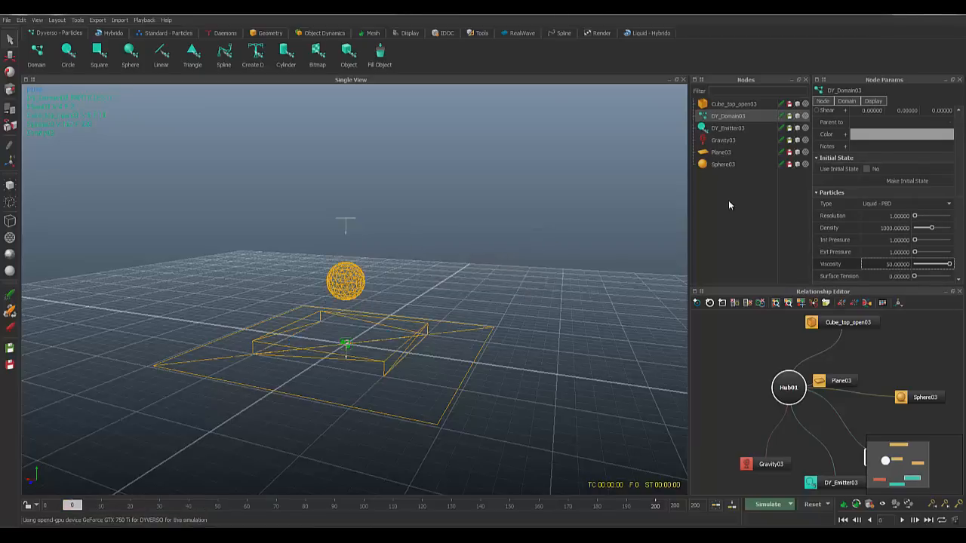
Step: Set the sphere obstacle's DY Sticky to 35 and its DY Friction to 0.01
click(728, 128)
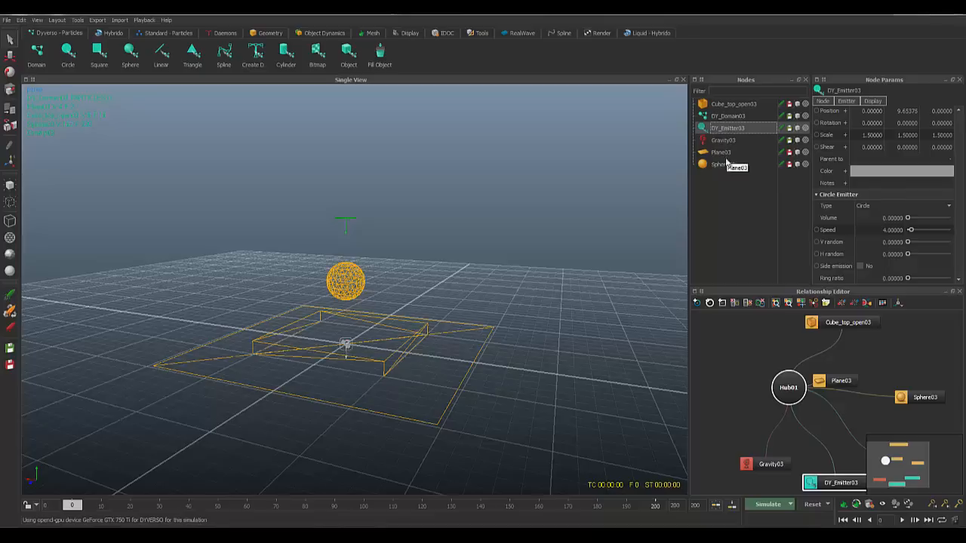
click(724, 165)
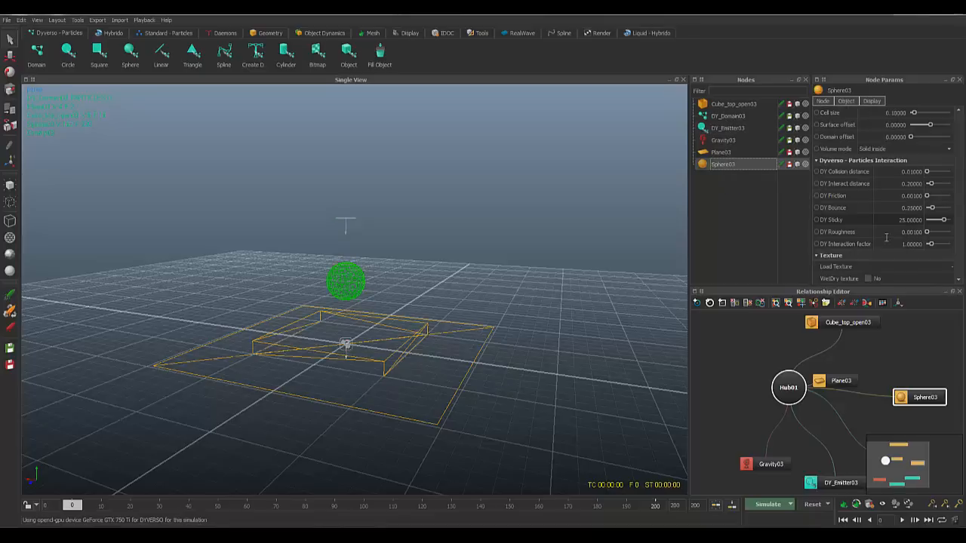
drag(897, 221, 911, 221)
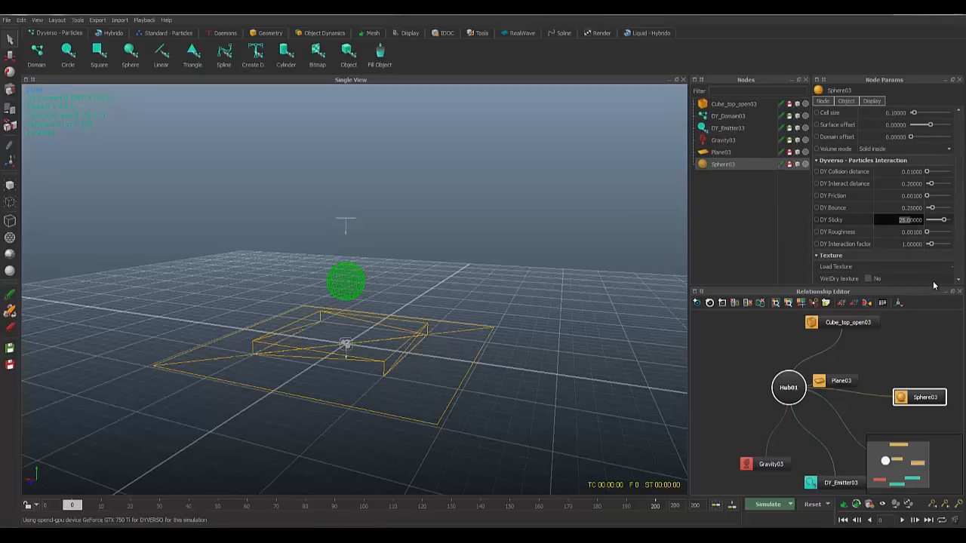
key(Left)
key(Delete)
text(3)
key(Return)
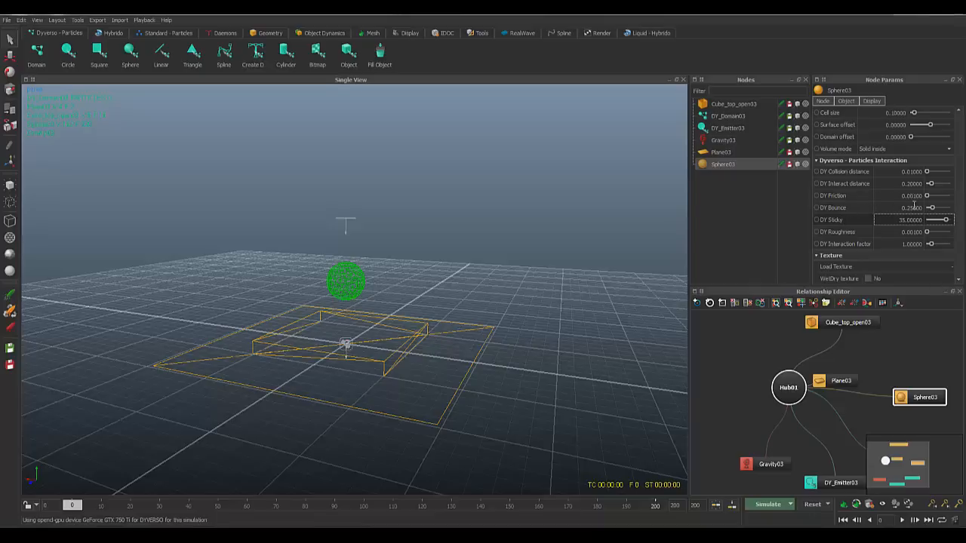
click(913, 197)
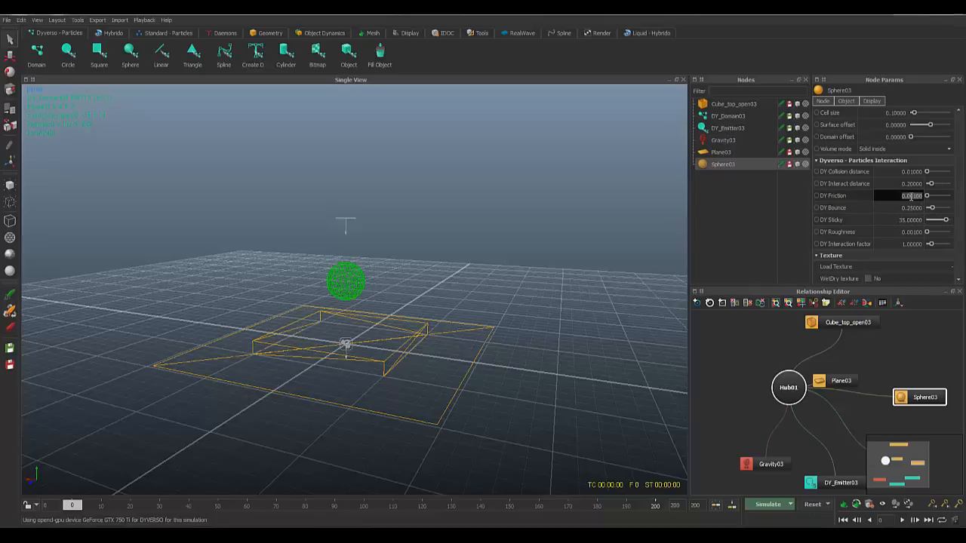
text(0.0)
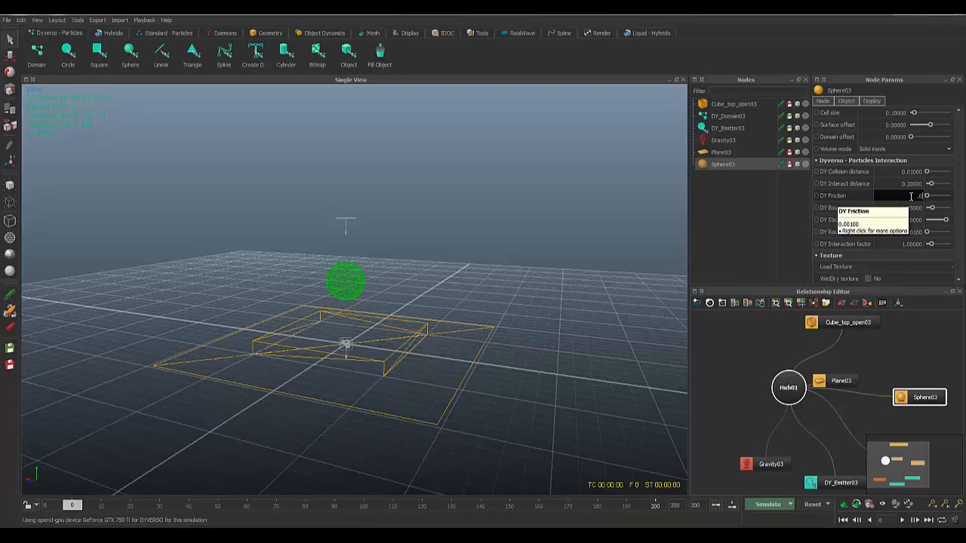
text(1)
key(Return)
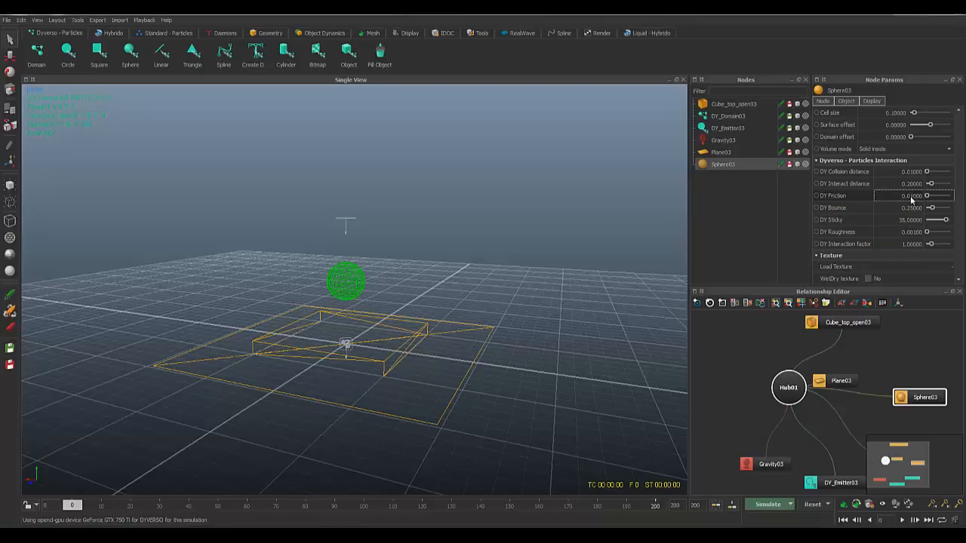
Step: Set the open-top container's DY Friction to 0.01 and its DY Sticky to 25
click(392, 359)
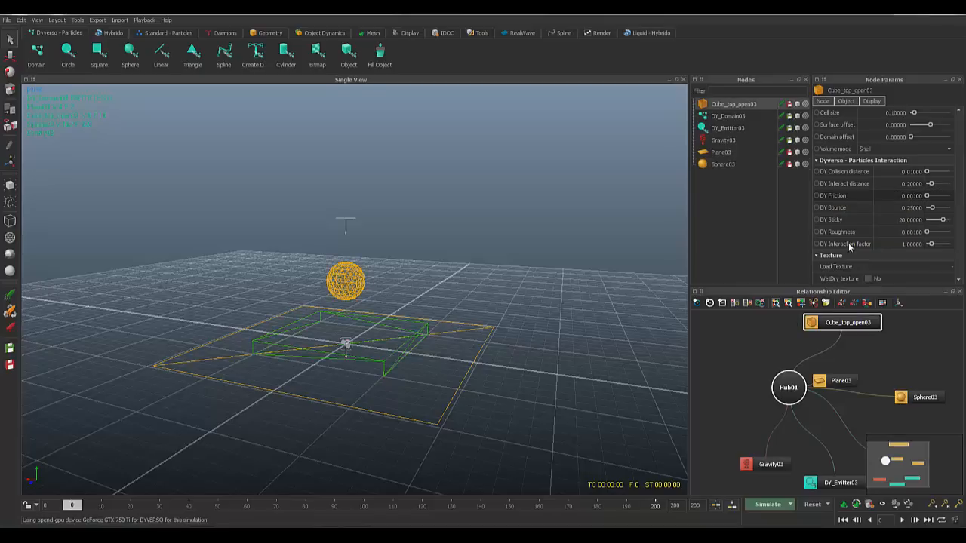
double_click(913, 196)
text(0.01)
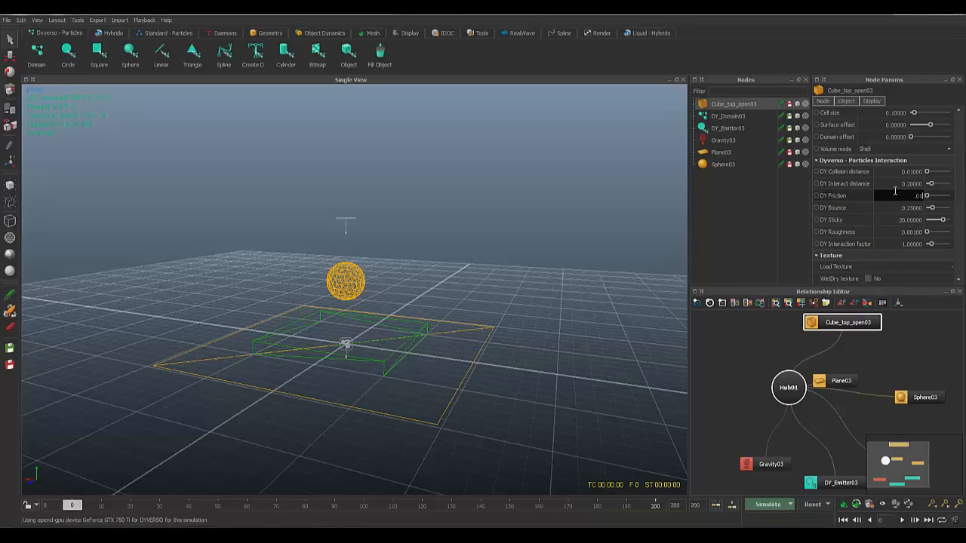
key(Return)
alt+drag(529, 256, 523, 268)
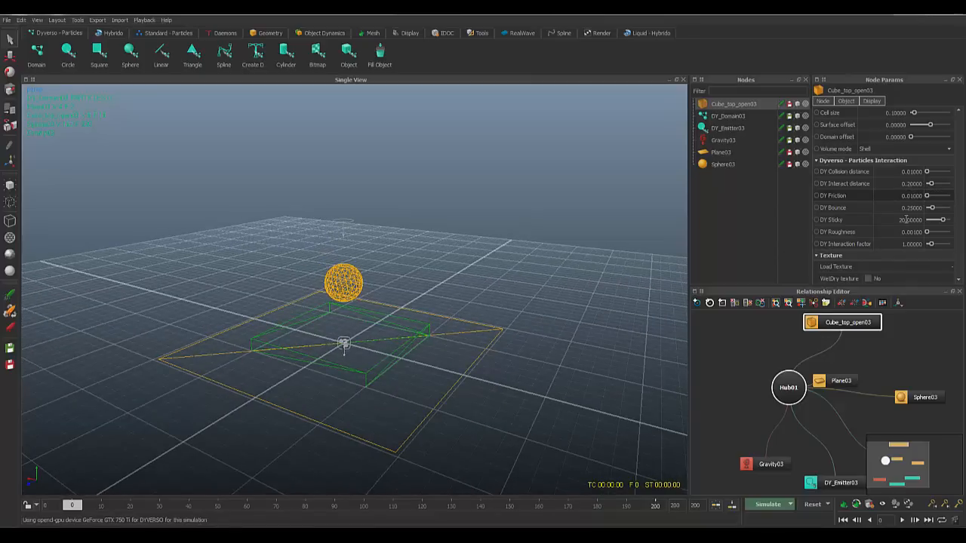
double_click(906, 219)
text(25)
key(Return)
Step: Run another test simulation to about frame 53, watching the fluid cling to the sphere, and reset the scene
scroll(518, 256, down, 3)
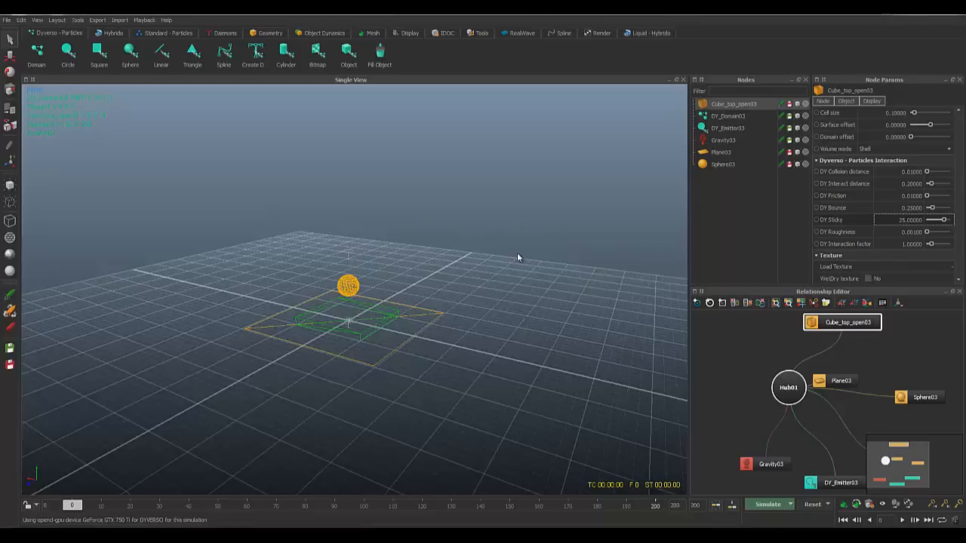
scroll(518, 257, up, 5)
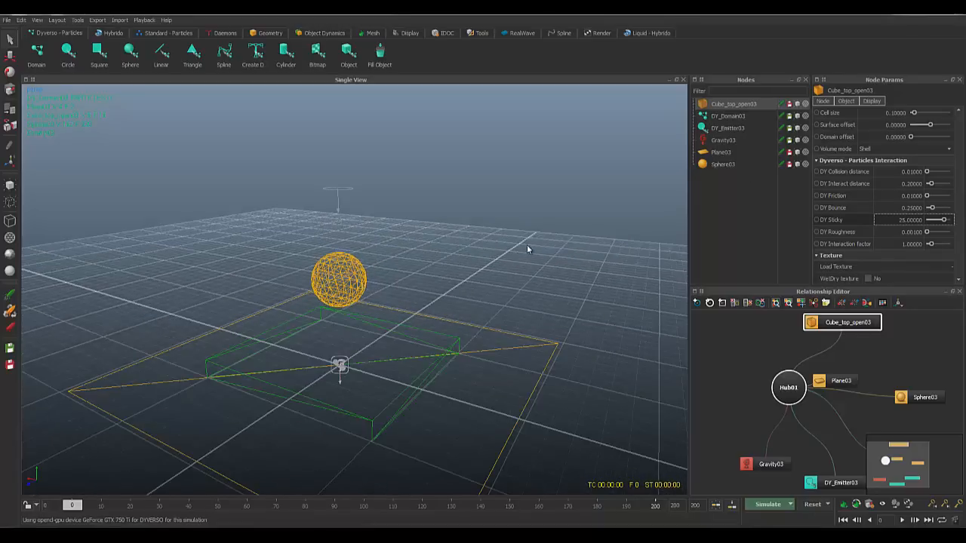
key(alt+a)
scroll(524, 245, down, 3)
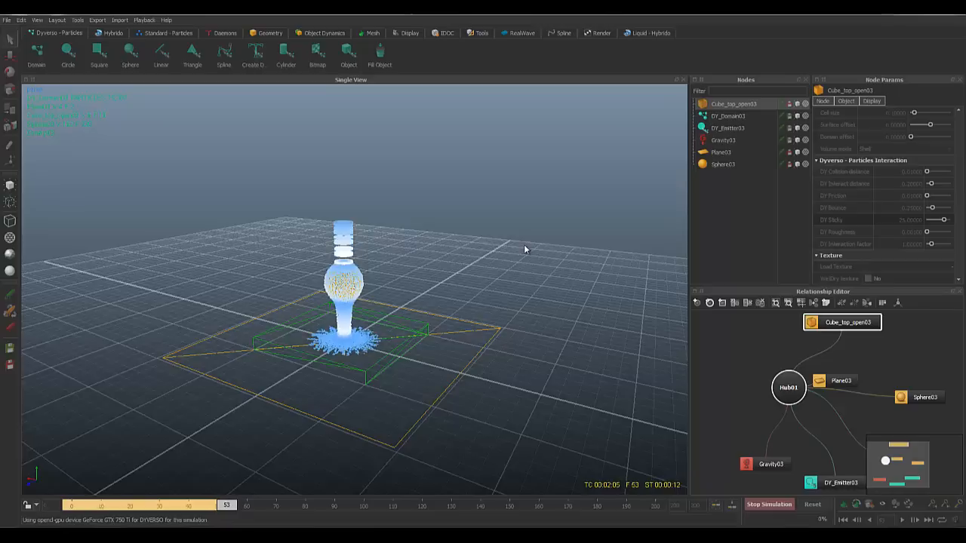
key(ctrl+a)
key(ctrl+shift+r)
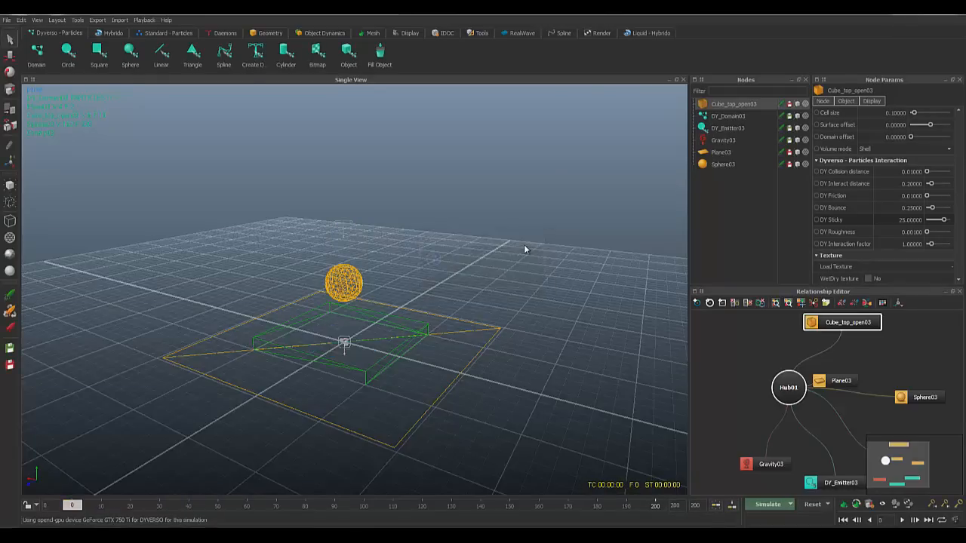
Step: Examine the Dyverso domain's particle settings and the particle types available for it
alt+drag(359, 299, 436, 277)
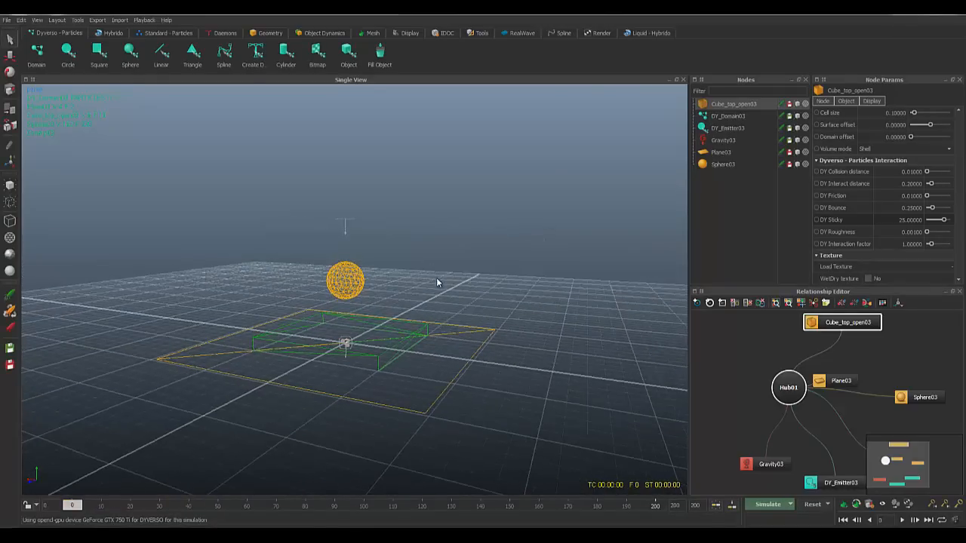
click(744, 116)
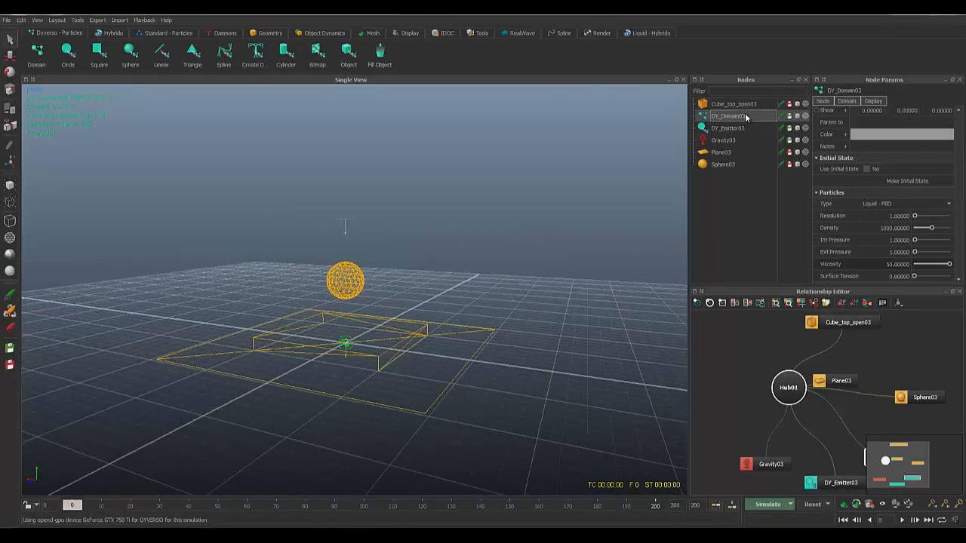
click(897, 216)
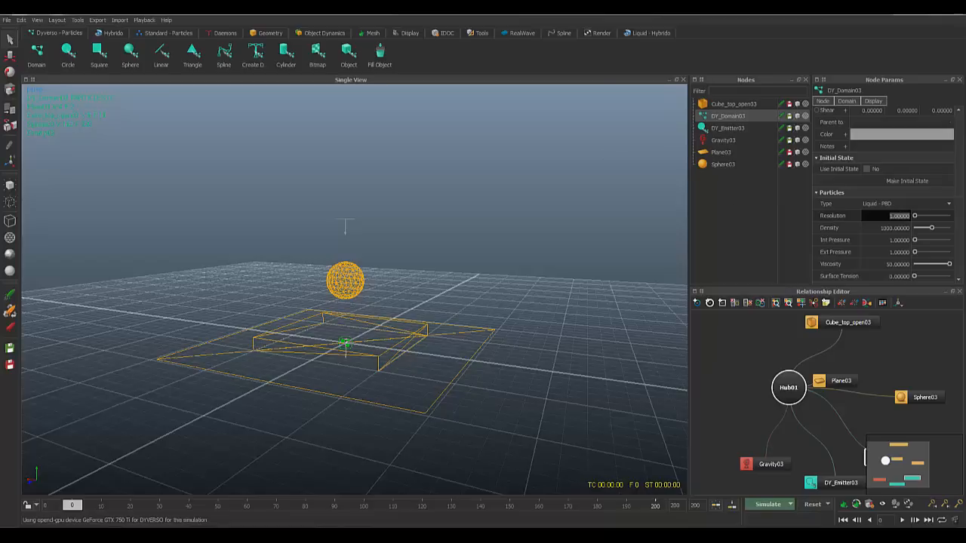
click(738, 127)
click(737, 118)
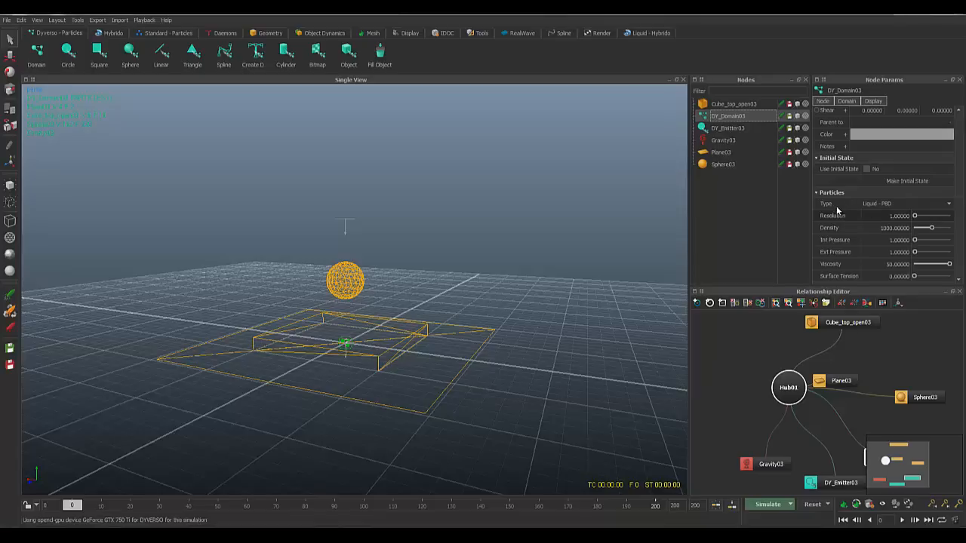
click(900, 204)
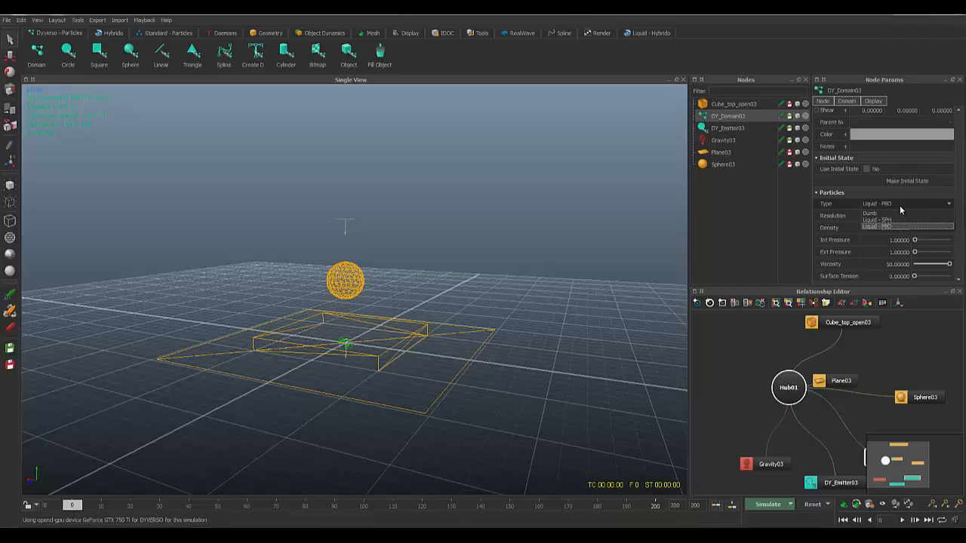
click(899, 205)
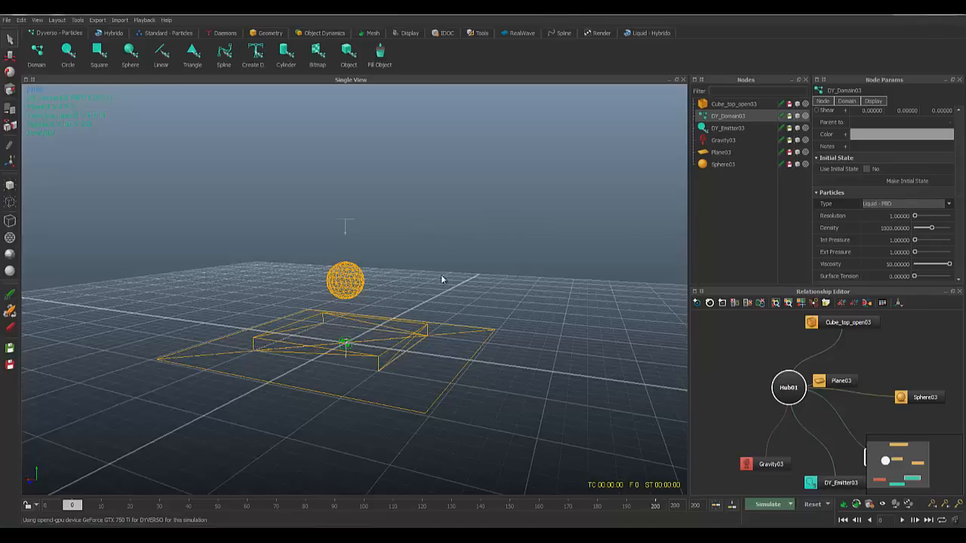
alt+drag(440, 278, 420, 335)
alt+drag(401, 256, 549, 300)
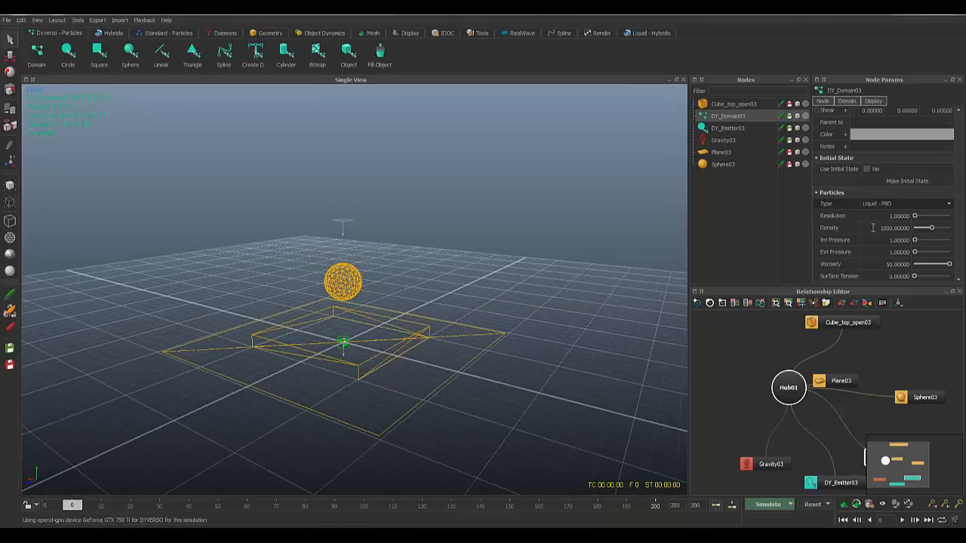
Step: Set the Dyverso domain's particle resolution to 5
double_click(893, 216)
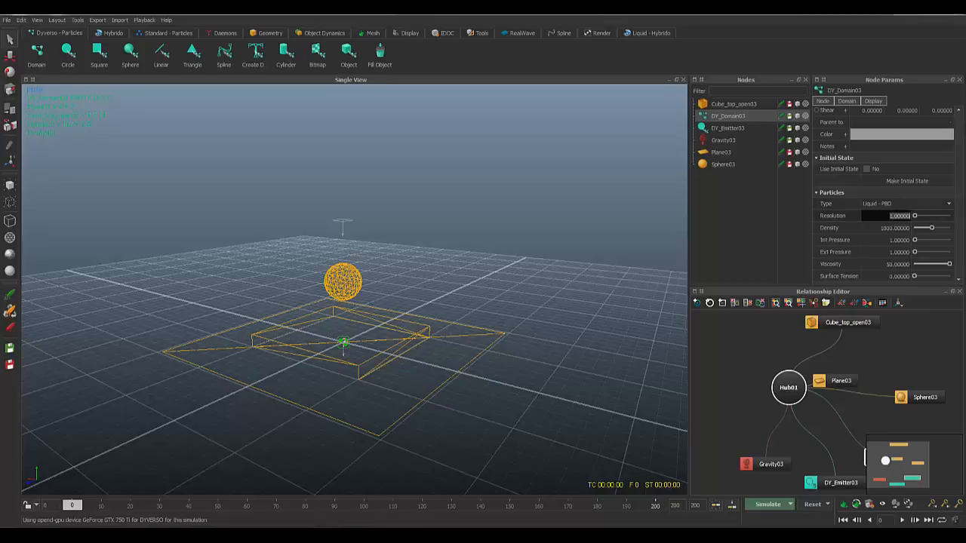
text(5)
key(Return)
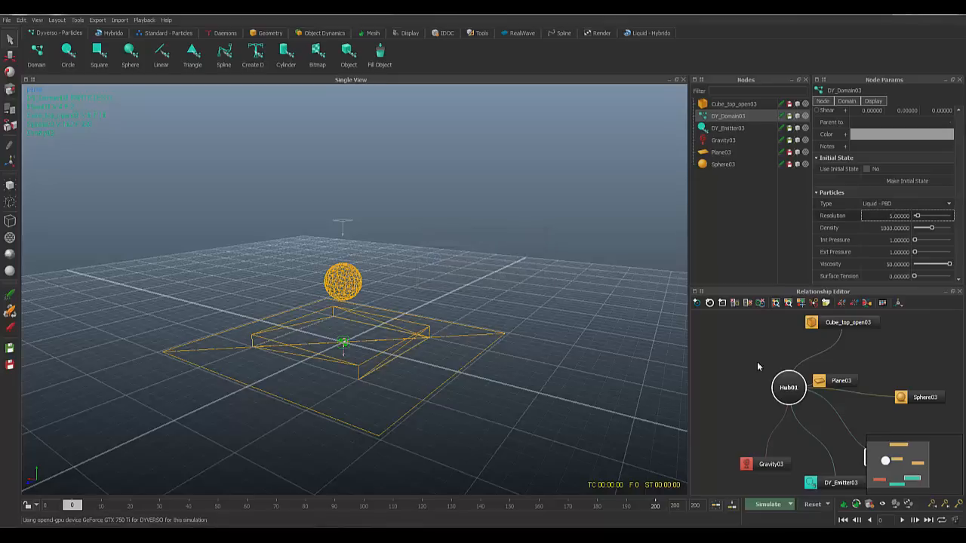
alt+drag(388, 358, 395, 361)
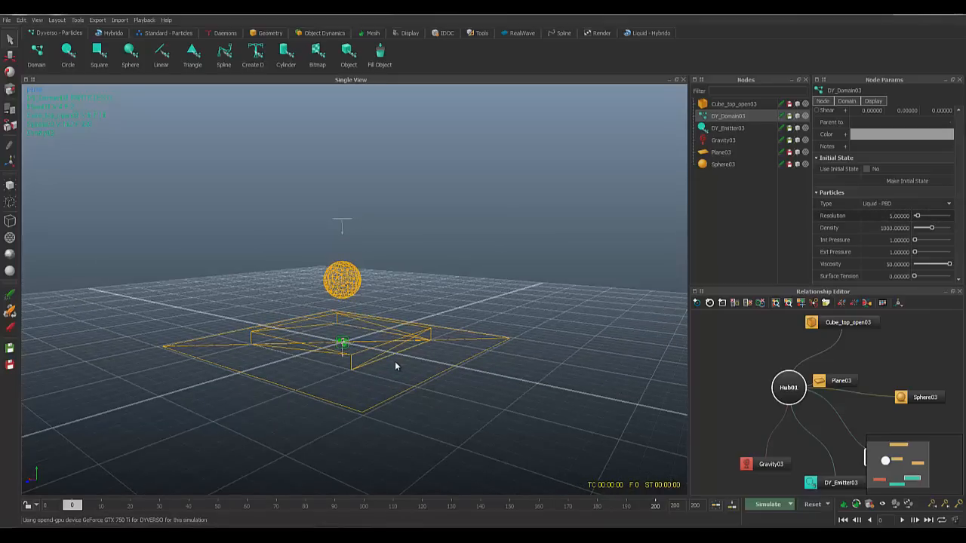
Step: Run a test simulation to about frame 23, watching the fluid cover the sphere, and reset the scene
key(alt+a)
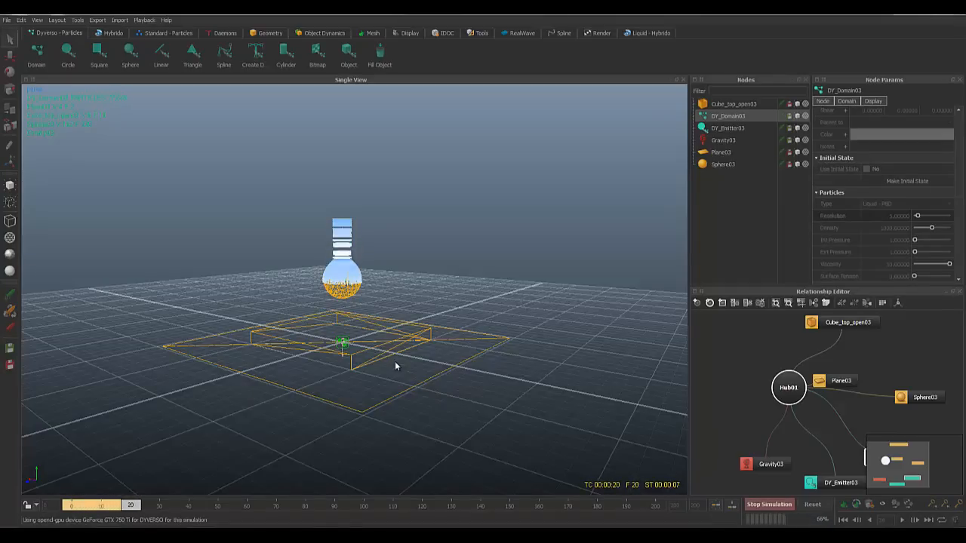
key(alt+a)
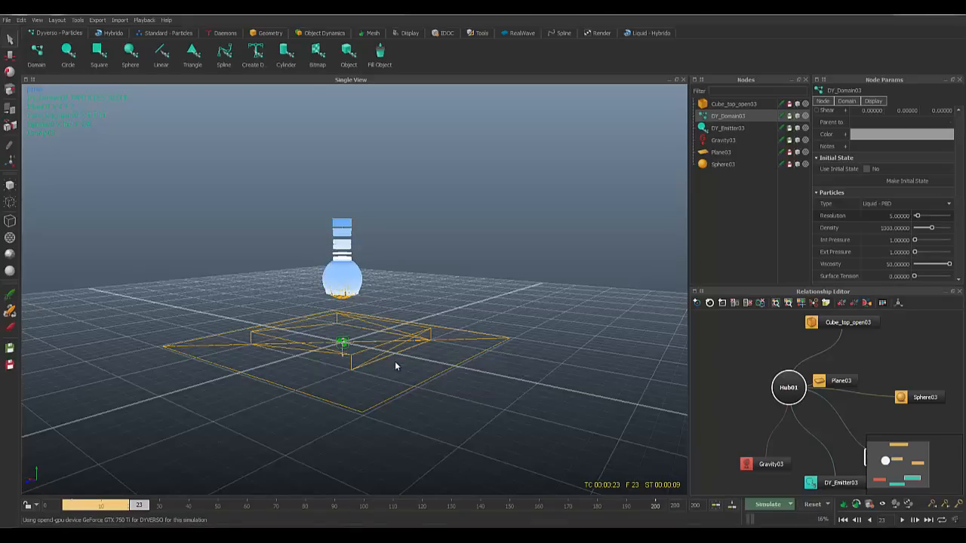
key(alt+r)
key(Return)
Step: Raise the FPS output in the general simulation options and apply the change
alt+drag(436, 276, 448, 290)
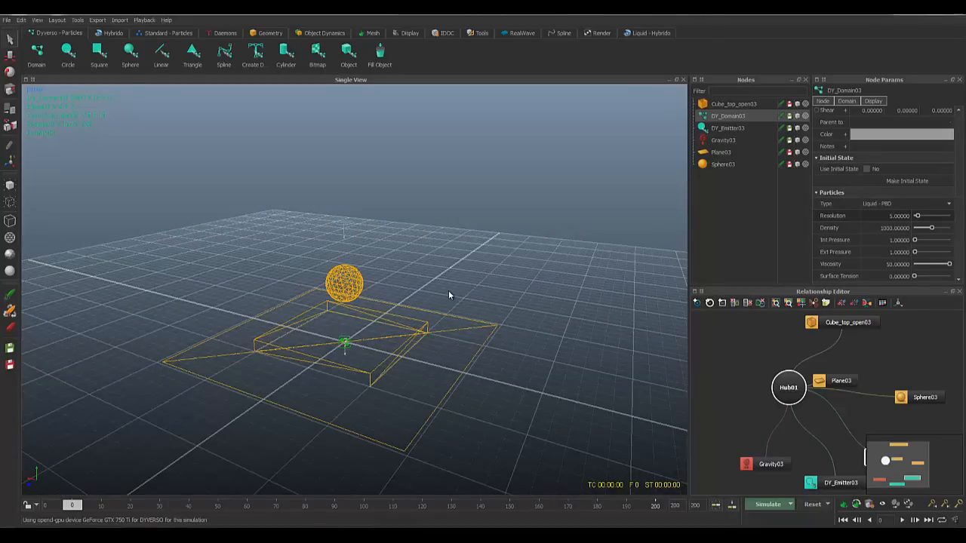
click(790, 504)
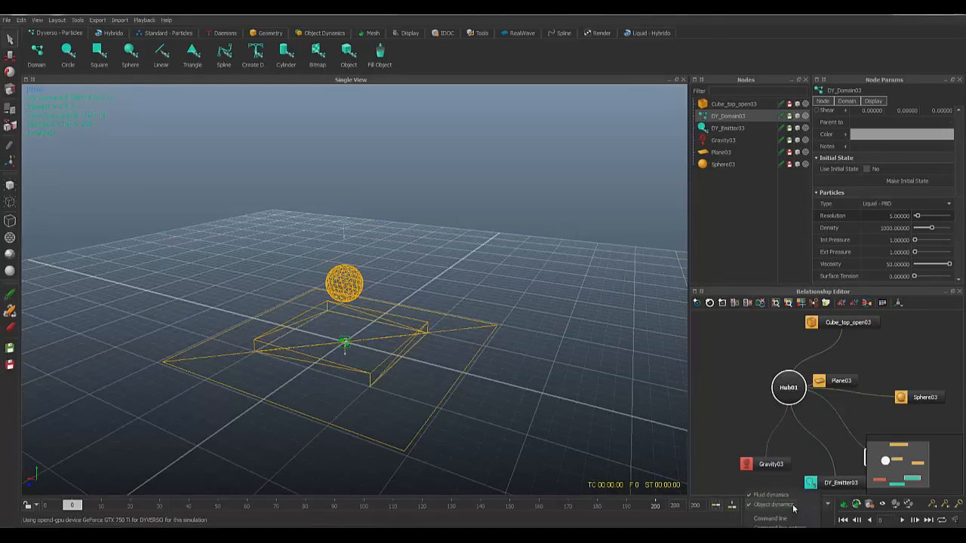
click(777, 522)
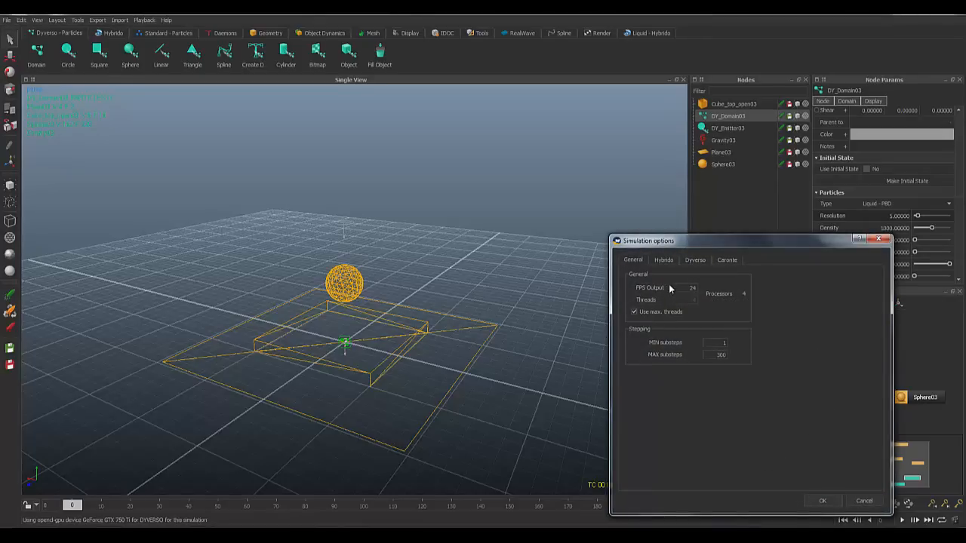
drag(681, 286, 702, 285)
click(822, 501)
alt+drag(468, 309, 449, 302)
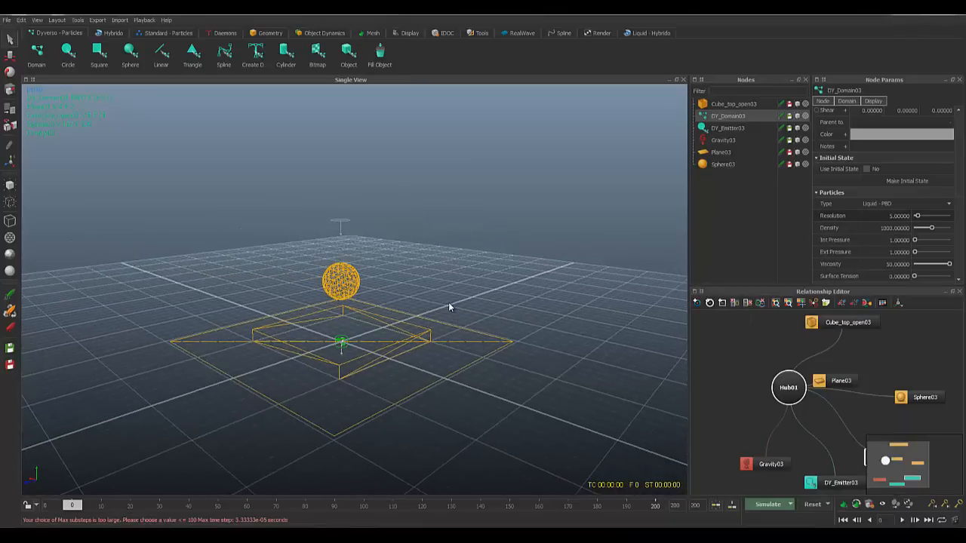
Step: Deselect the domain, run a test simulation to about frame 110 while inspecting the fluid around the sphere, and reset the scene
click(539, 111)
alt+drag(429, 209, 442, 244)
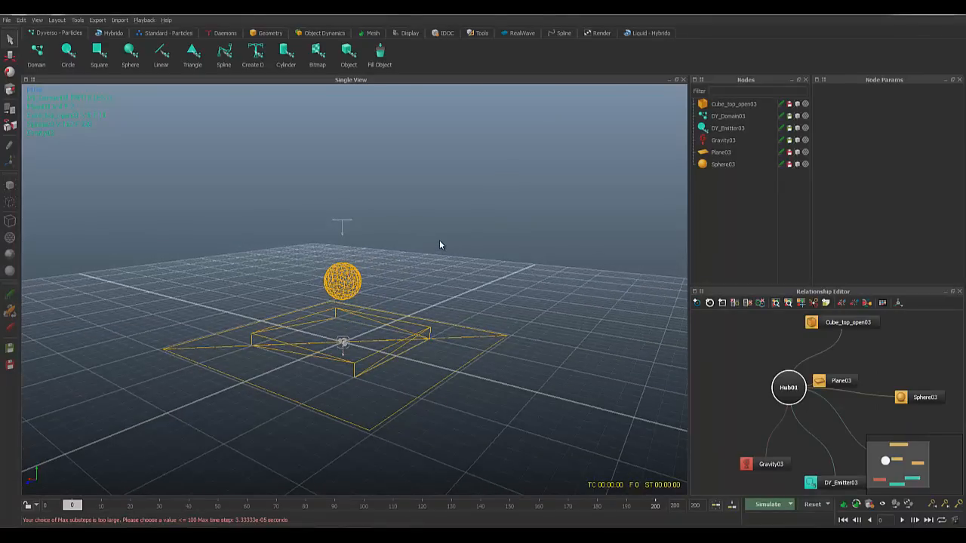
key(alt+a)
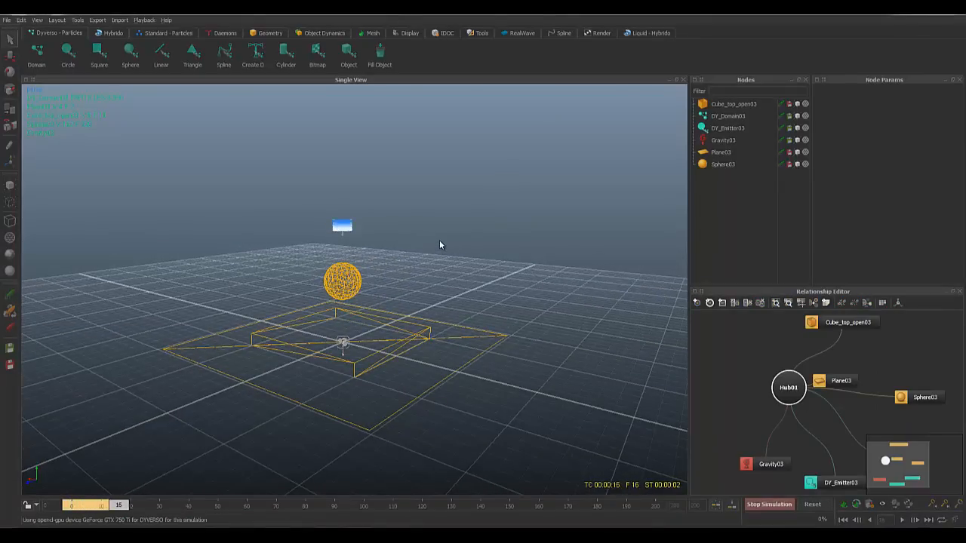
scroll(441, 194, down, 2)
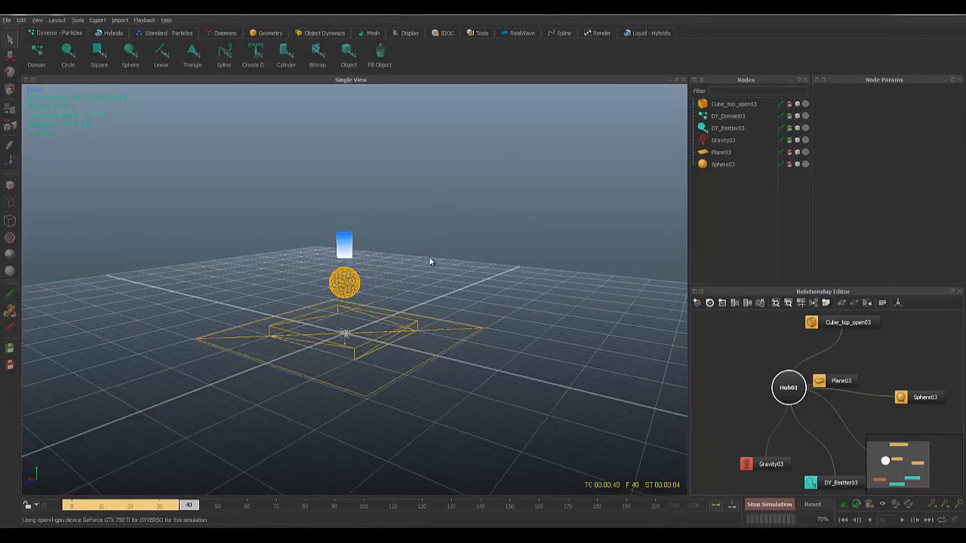
alt+middle_drag(429, 256, 439, 221)
scroll(394, 258, up, 3)
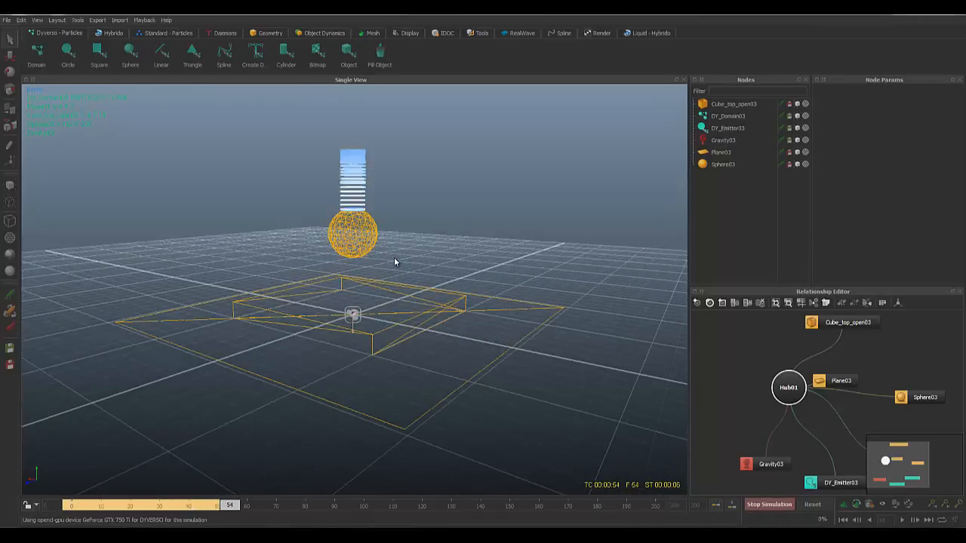
scroll(393, 257, down, 3)
alt+middle_drag(419, 224, 422, 242)
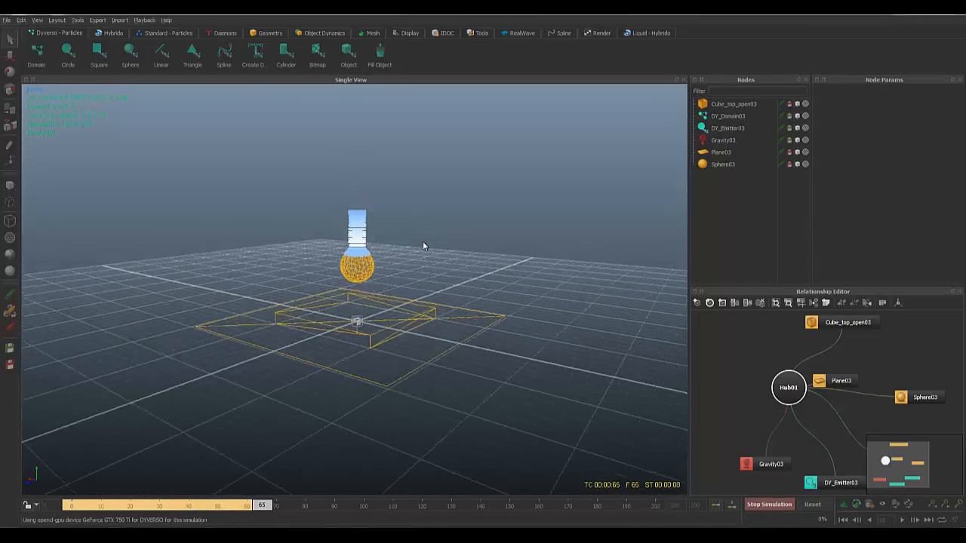
scroll(423, 270, up, 3)
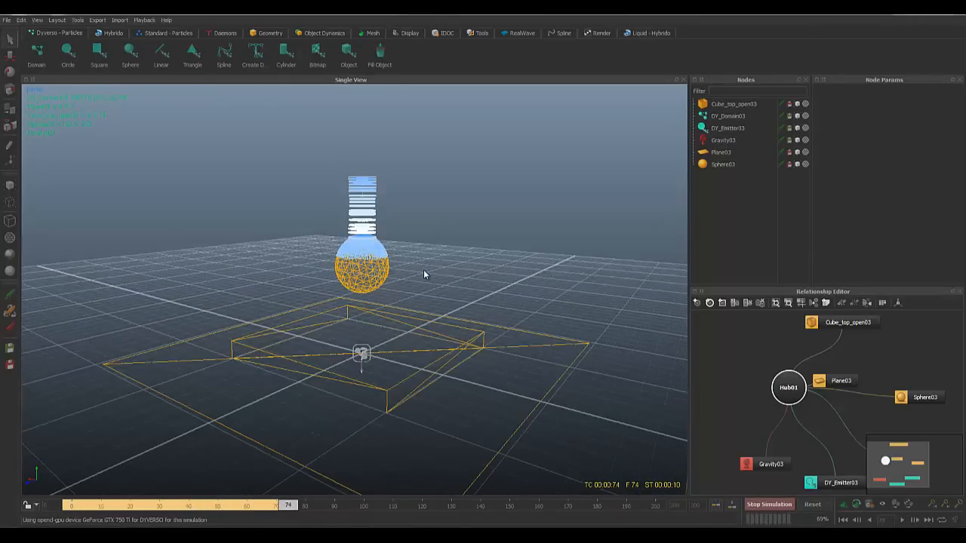
alt+drag(442, 296, 406, 328)
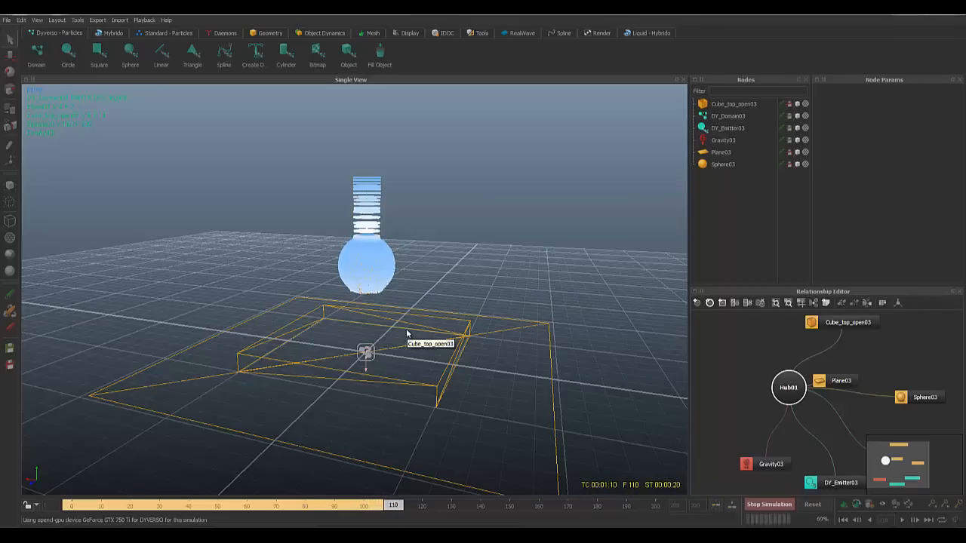
key(alt+a)
key(alt+r)
key(Return)
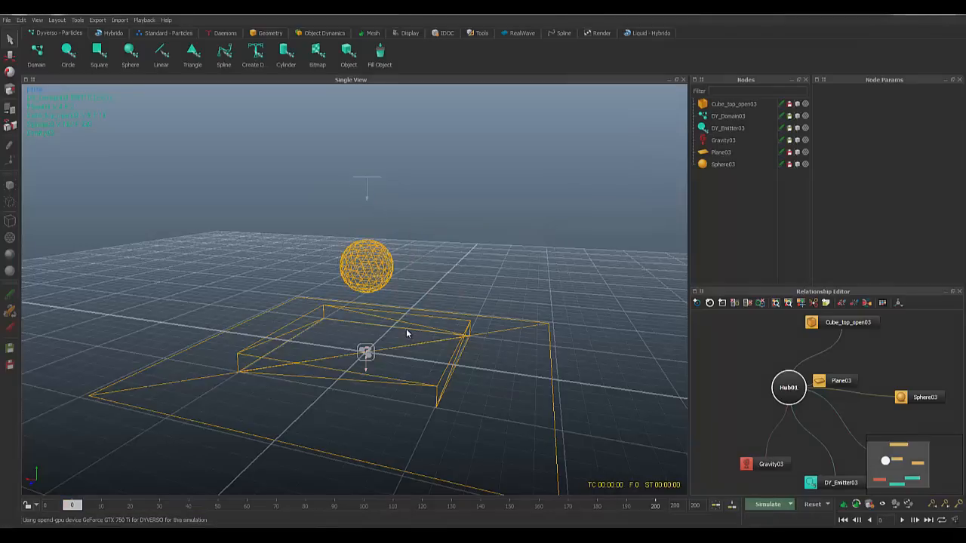
Step: Set the Dyverso domain's particle viscosity to 60
alt+drag(382, 332, 385, 324)
alt+middle_drag(437, 309, 439, 329)
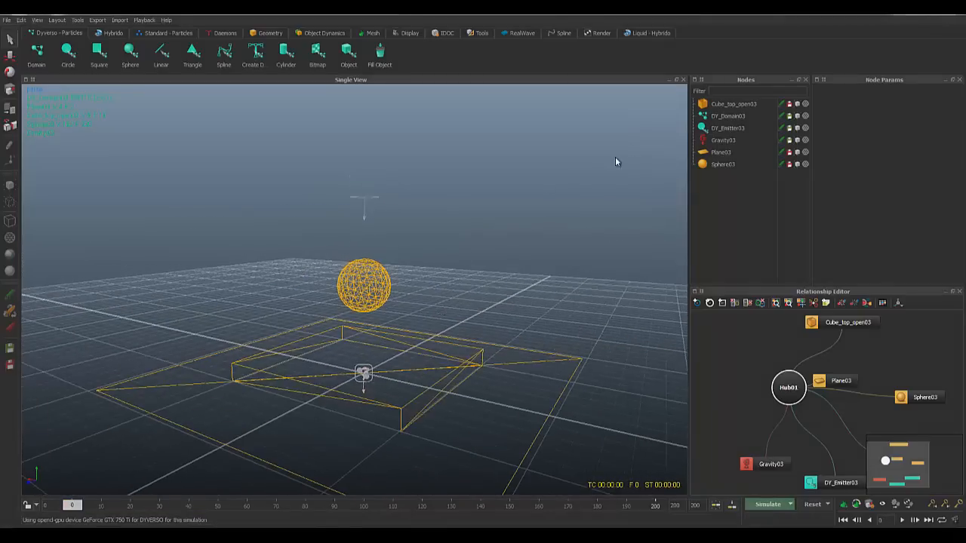
alt+drag(338, 324, 319, 313)
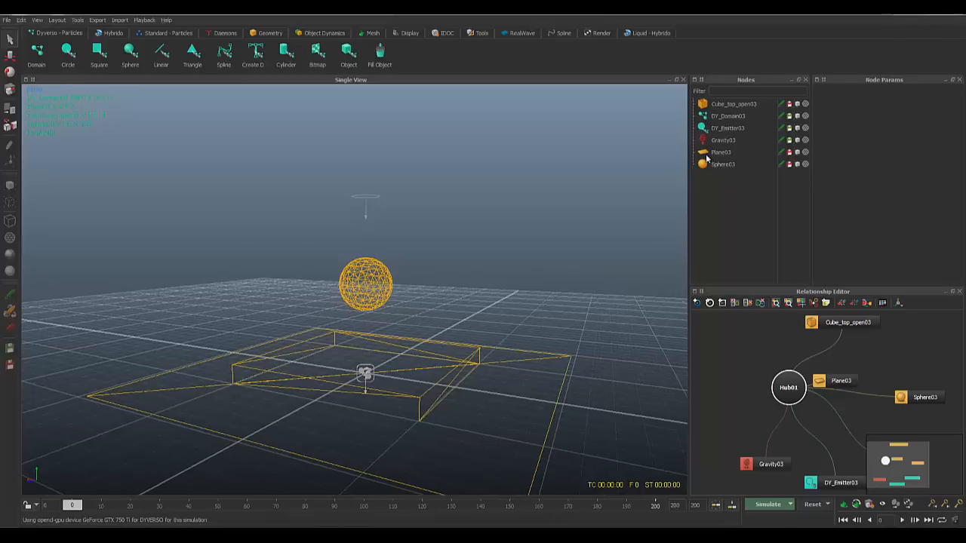
click(738, 116)
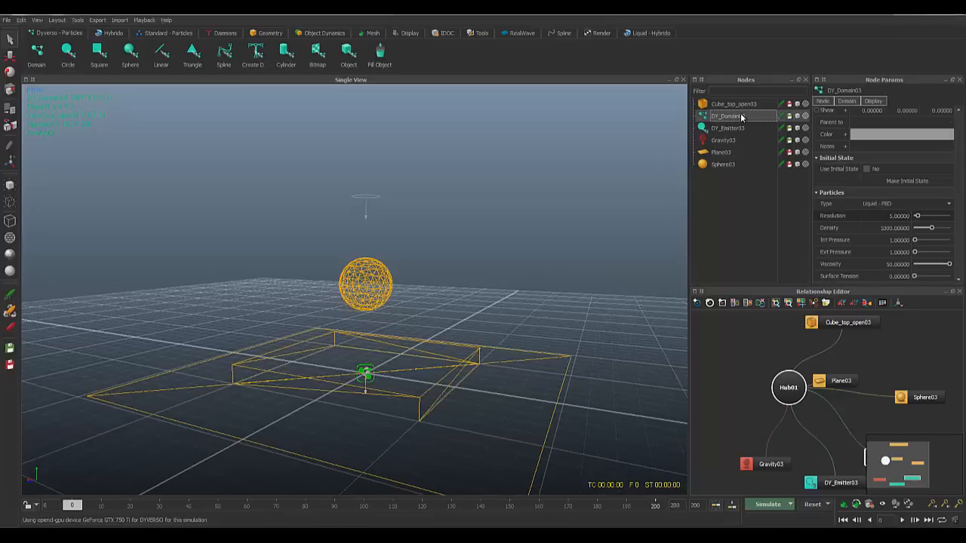
double_click(890, 265)
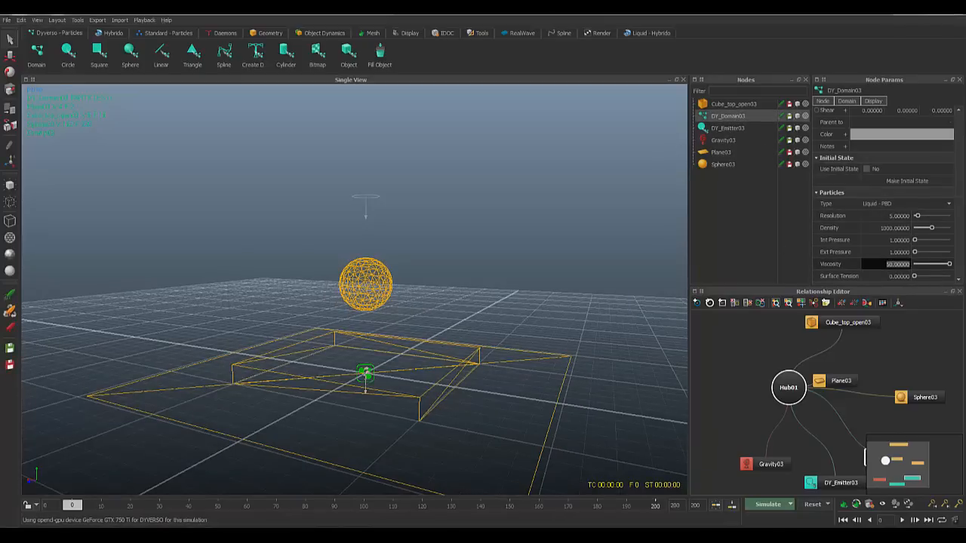
text(60)
key(Return)
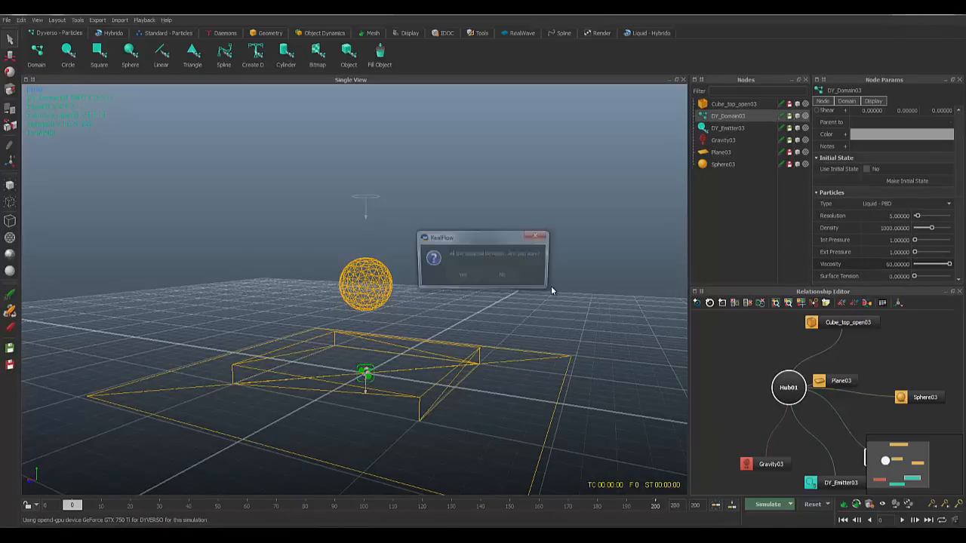
Step: Try a particle resolution of 200 for the Dyverso domain, and settle on 20
double_click(909, 216)
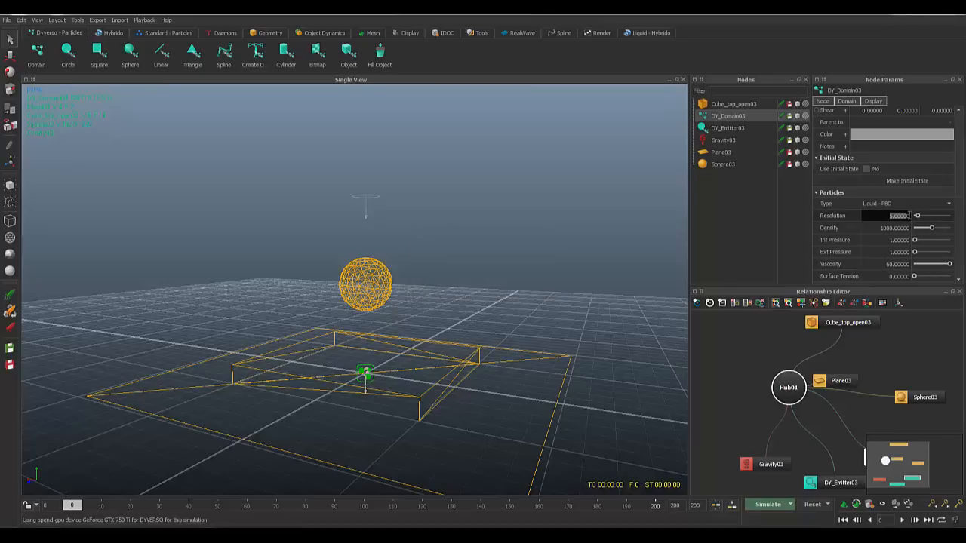
text(200)
key(Return)
double_click(896, 217)
text(20)
key(Return)
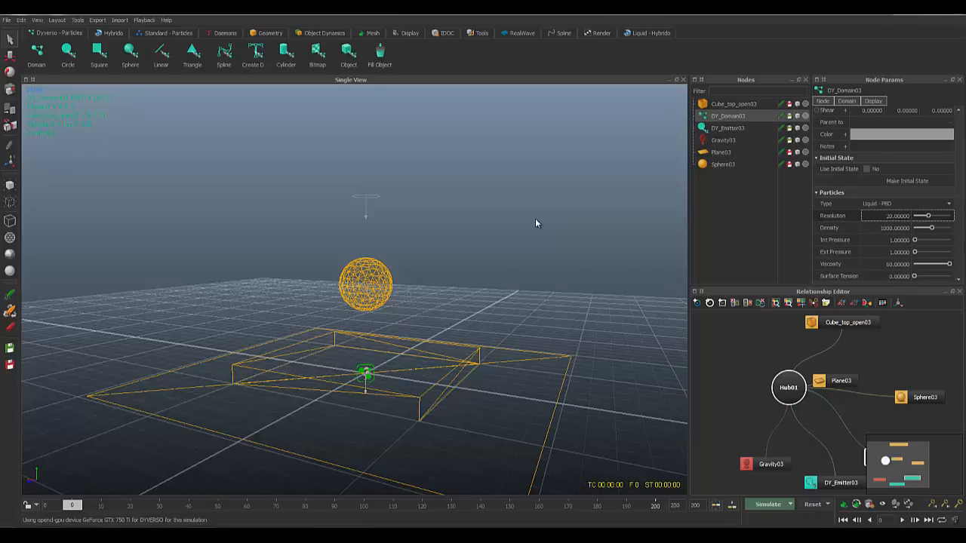
Step: Set the sphere's Dyverso friction to 0.09
alt+drag(459, 227, 453, 248)
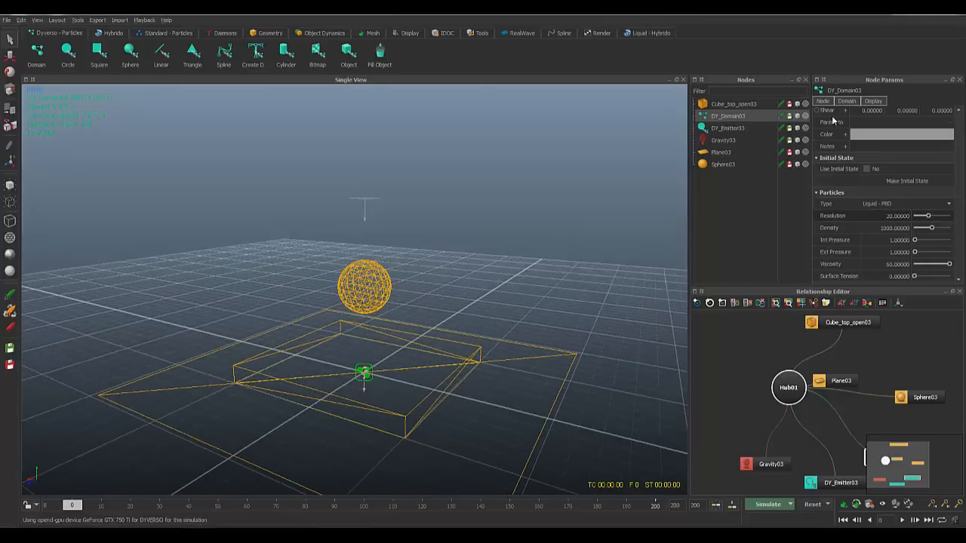
click(739, 131)
click(721, 154)
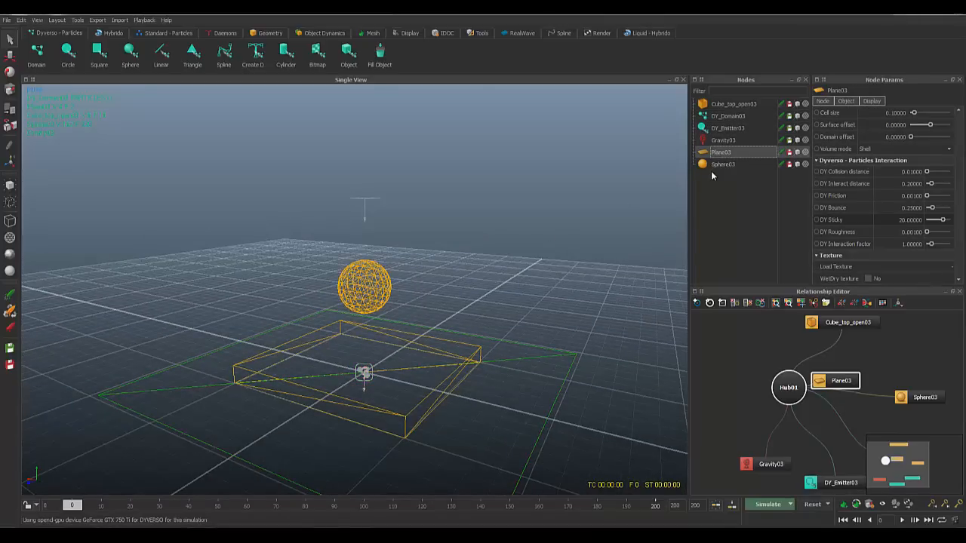
click(717, 164)
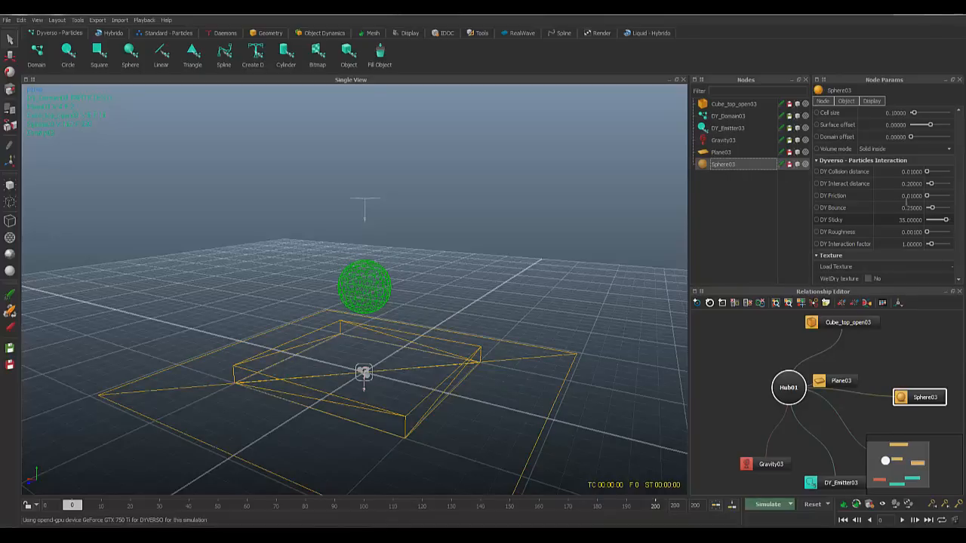
double_click(910, 196)
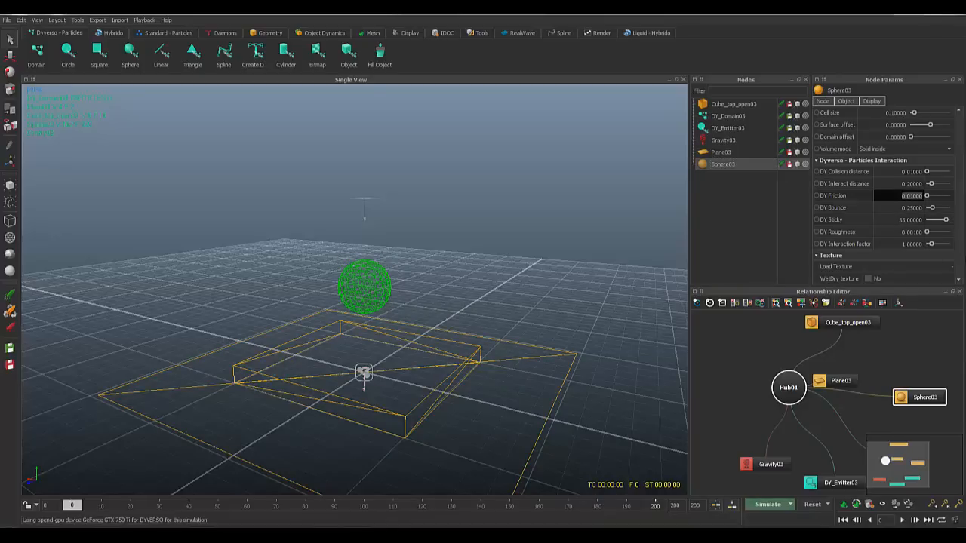
key(BackSpace)
text(.09)
key(Return)
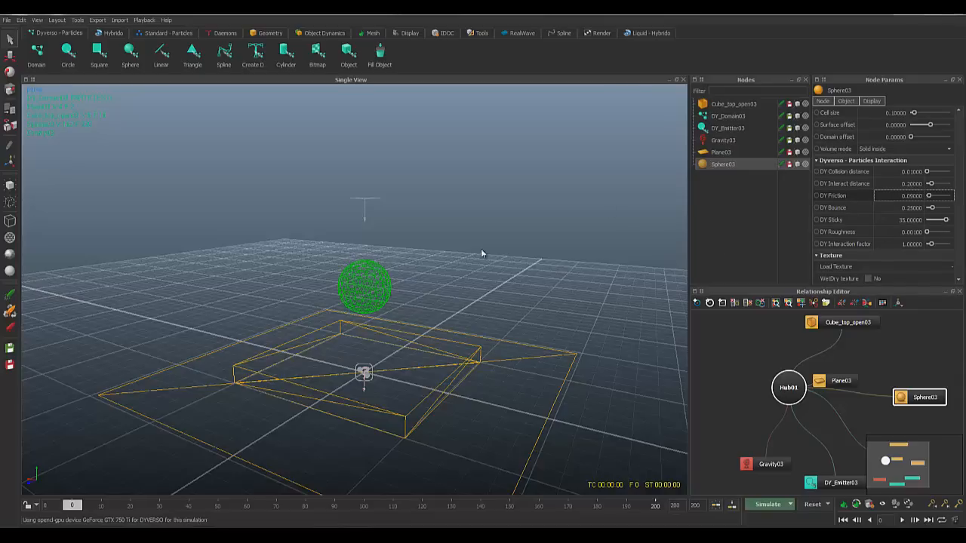
Step: Review the particle interaction settings of the plane, open-top cube and sphere, and the circle emitter's parameters
mouse_move(392, 256)
alt+mouse_down()
mouse_move(382, 254)
mouse_move(391, 250)
alt+mouse_up()
click(720, 152)
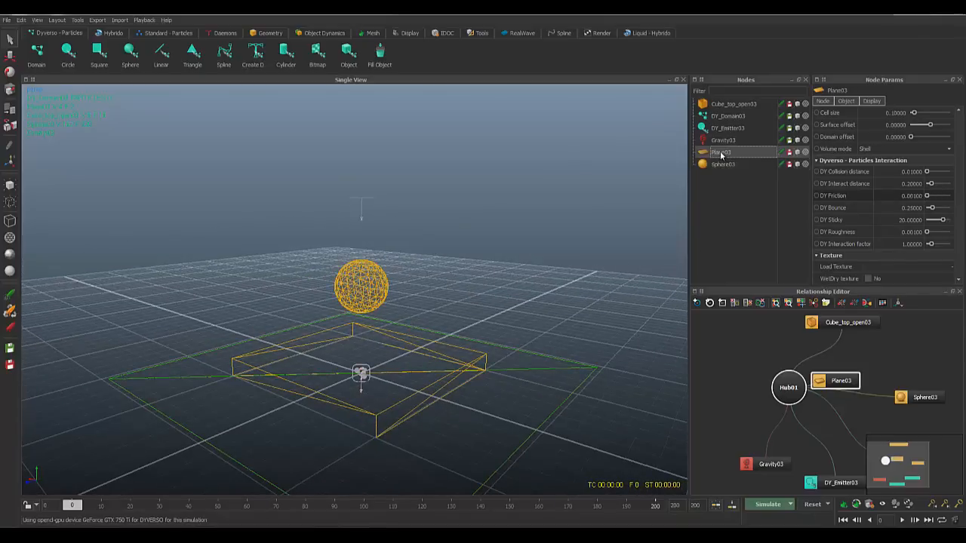
click(440, 387)
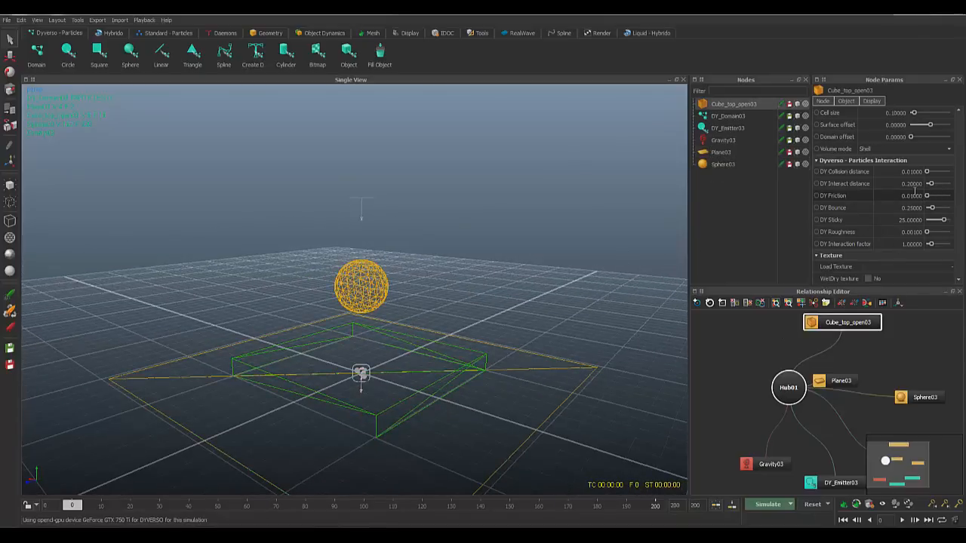
alt+drag(462, 264, 380, 284)
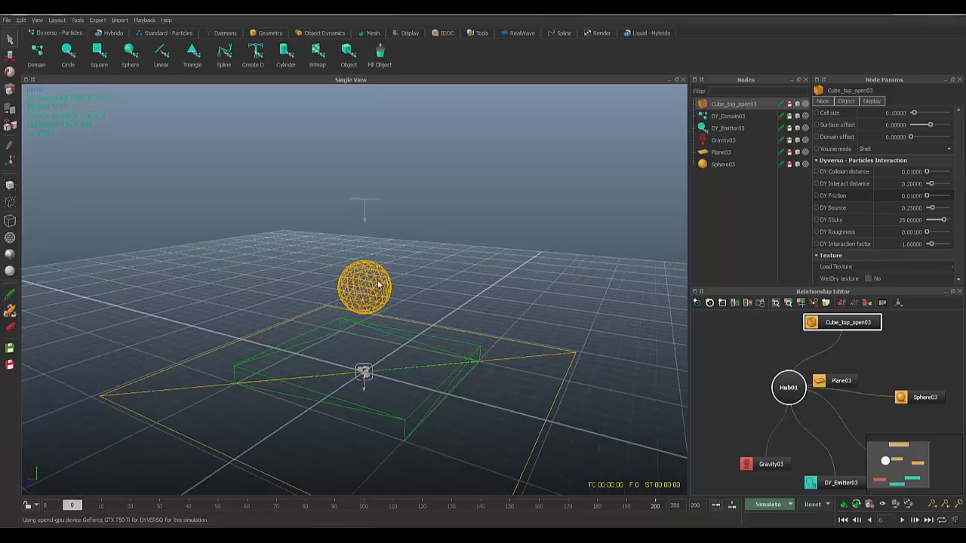
click(379, 284)
click(366, 196)
mouse_move(426, 255)
alt+mouse_down()
mouse_move(452, 265)
mouse_move(426, 258)
alt+mouse_up()
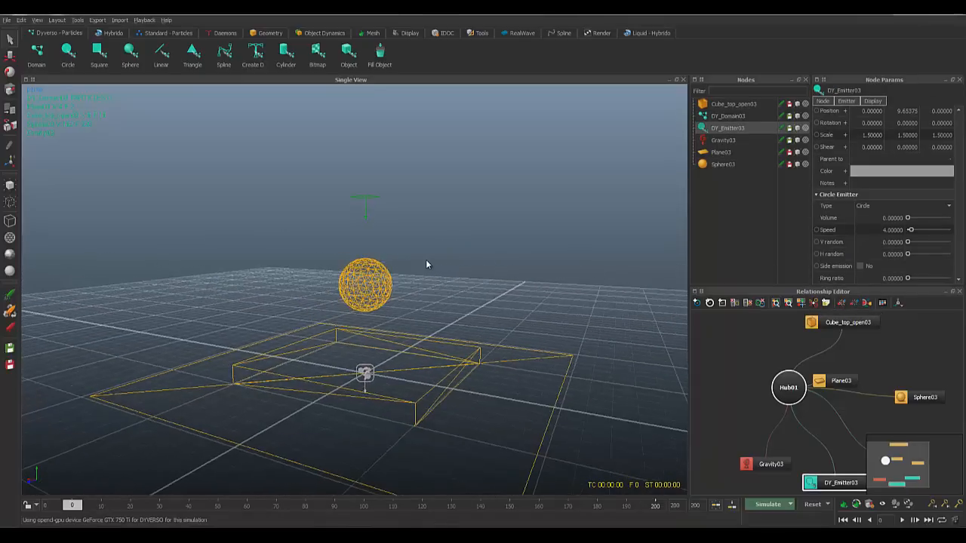
Step: Save the scene and run a test simulation to about frame 197, reviewing the cached frames back to 94 before resetting
key(ctrl+s)
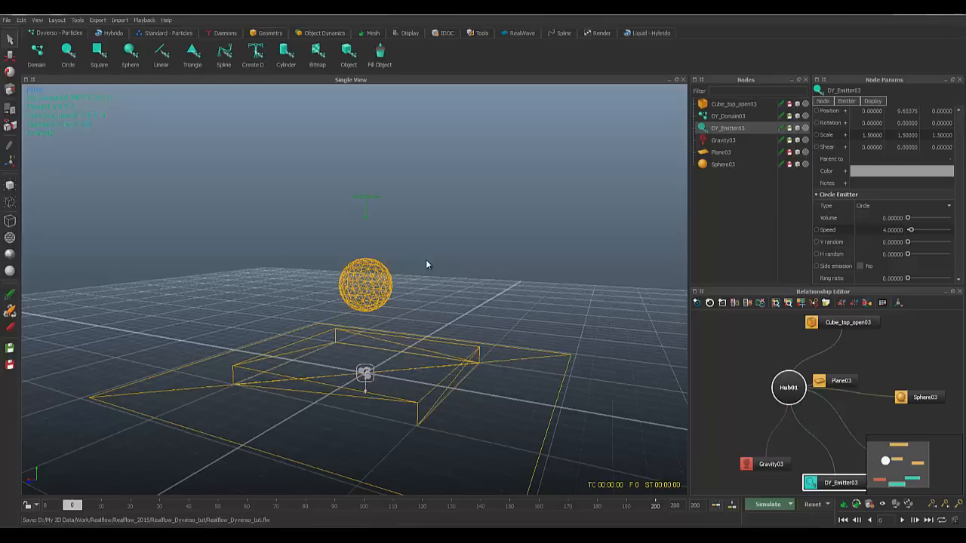
key(ctrl+alt+space)
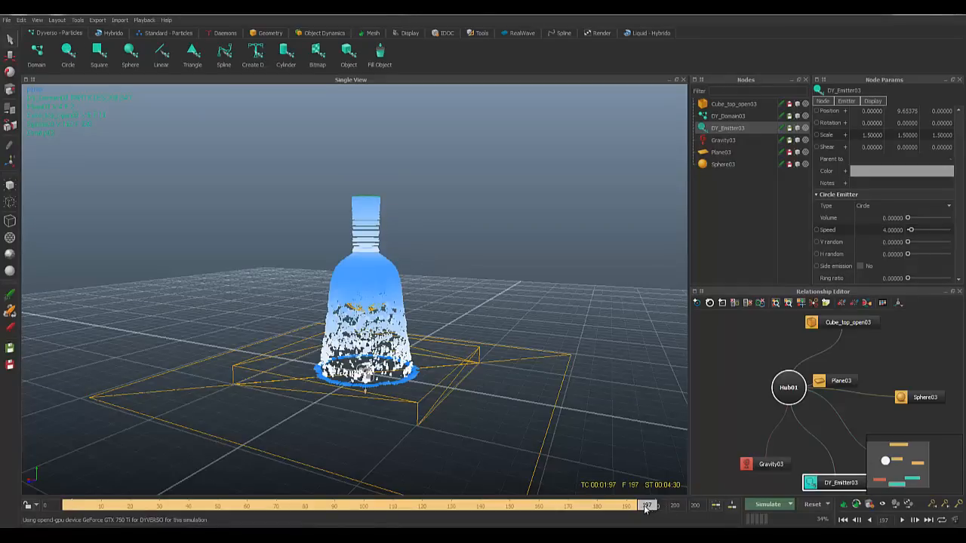
mouse_move(645, 508)
mouse_down()
mouse_move(378, 517)
mouse_move(348, 510)
mouse_move(500, 509)
mouse_move(248, 506)
mouse_move(348, 497)
mouse_up()
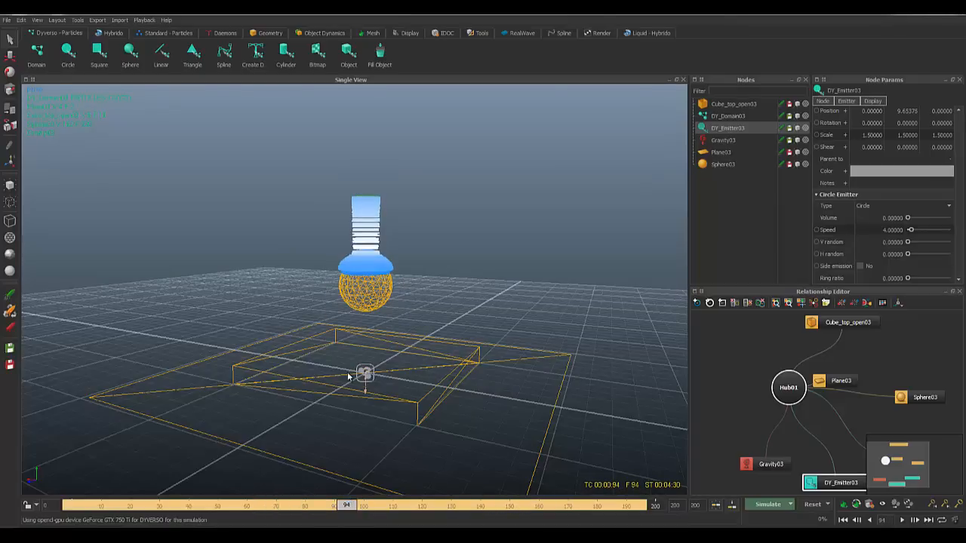
key(ctrl+r)
key(Return)
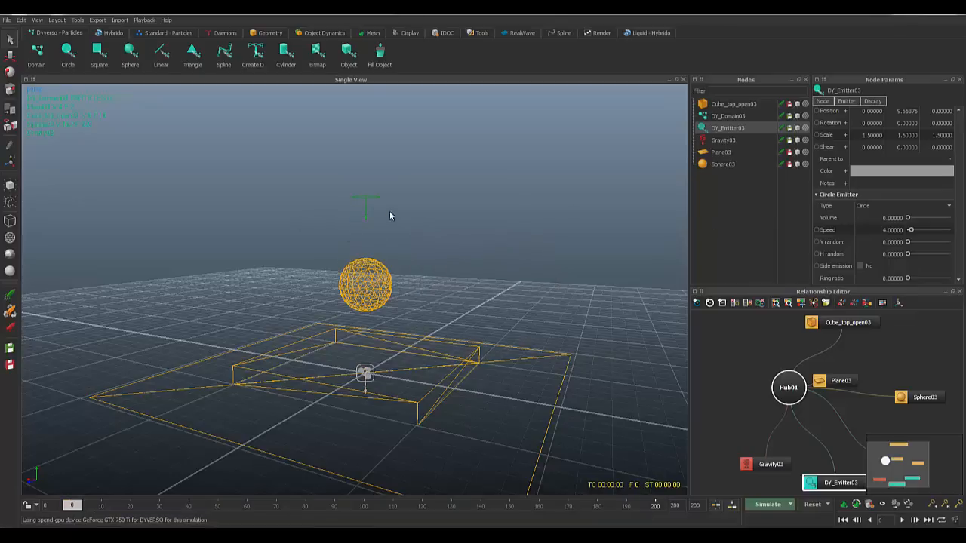
Step: Set the sphere's Dyverso friction to 0.01 and its stickiness to 30
right_click(366, 280)
click(363, 270)
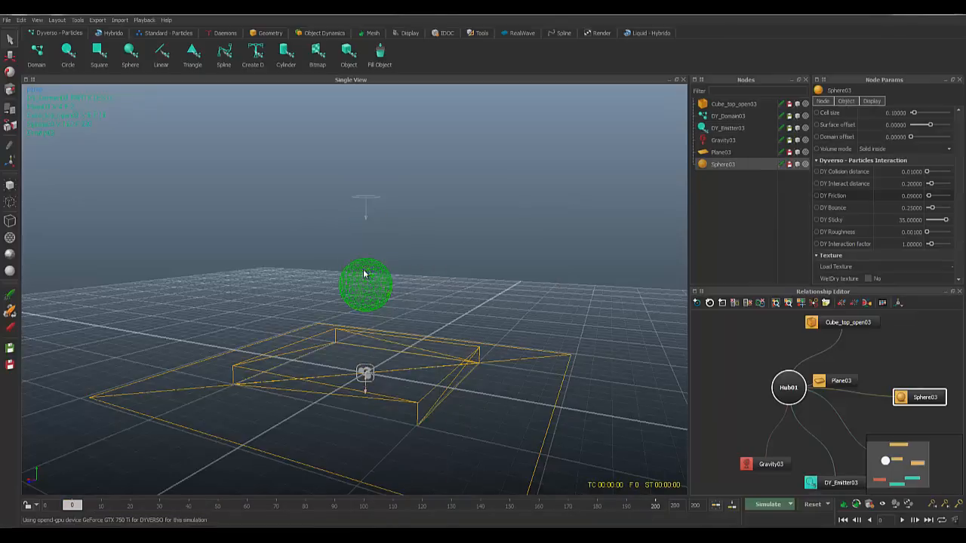
double_click(911, 195)
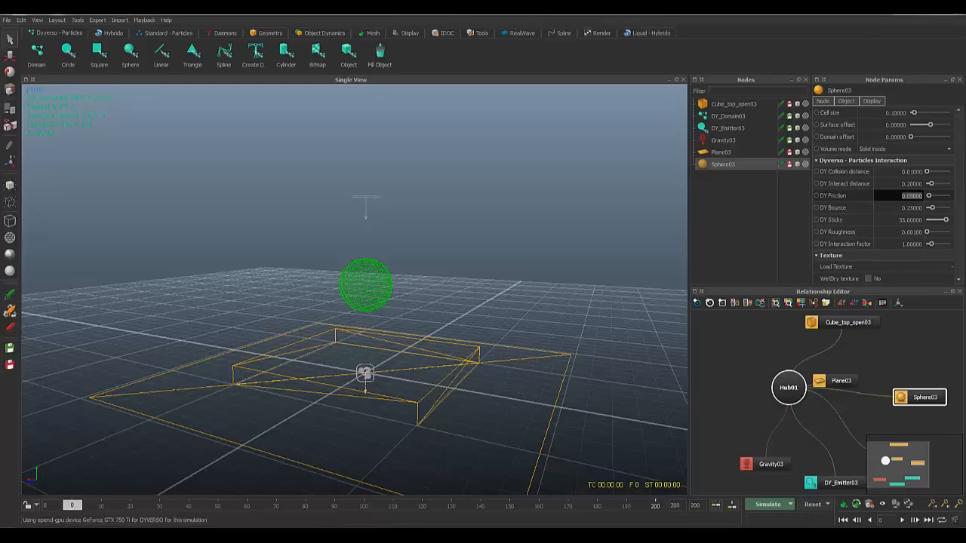
text(.01)
key(Return)
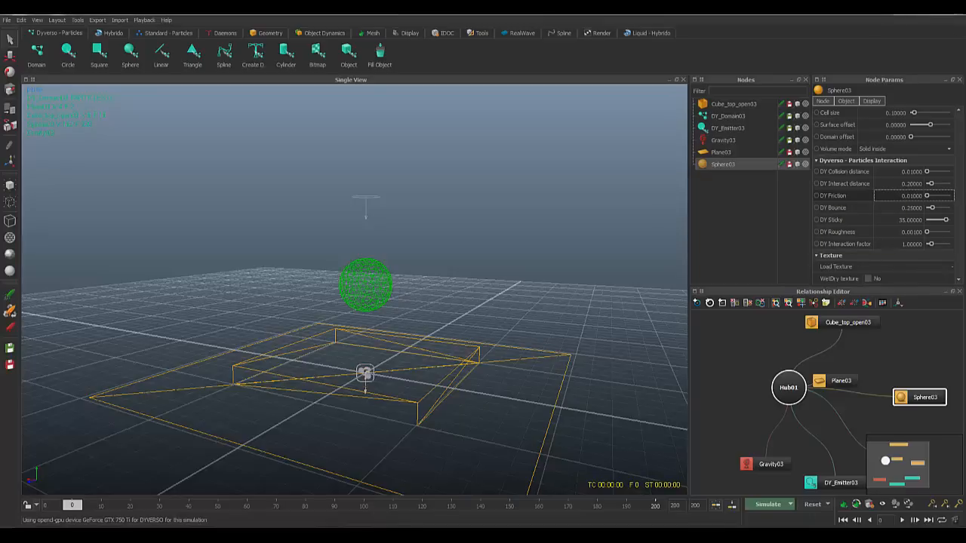
double_click(912, 219)
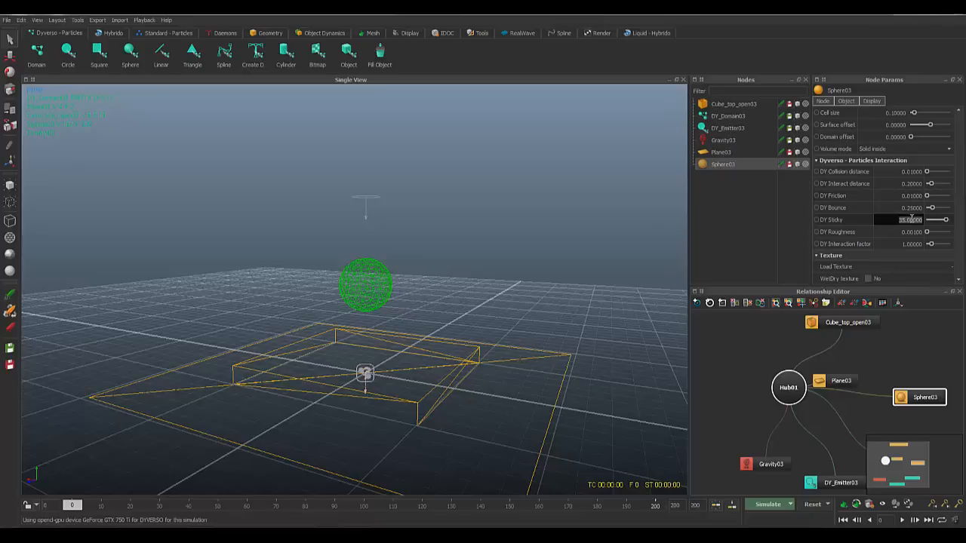
text(30)
key(Return)
Step: Set the Dyverso domain's viscosity to 50 and its internal pressure to 0.3
click(730, 116)
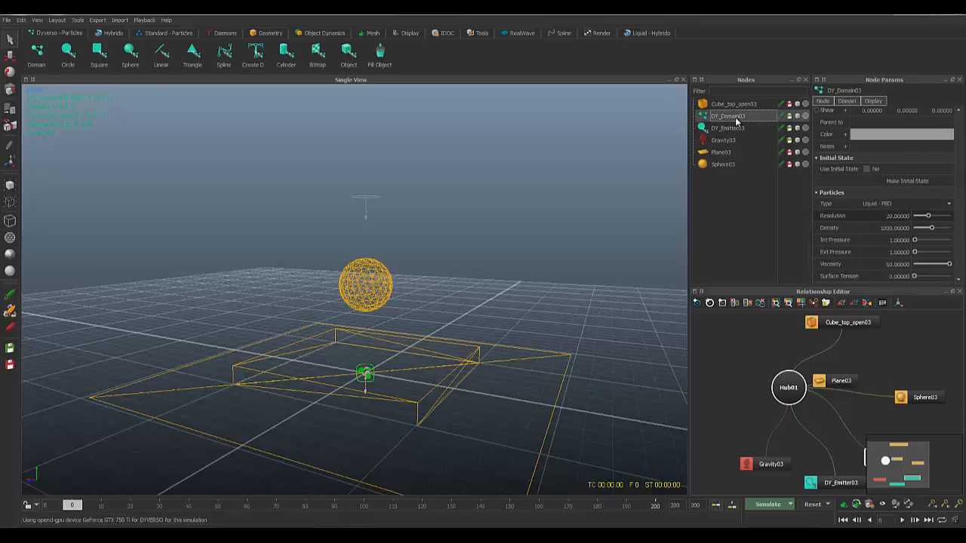
double_click(898, 264)
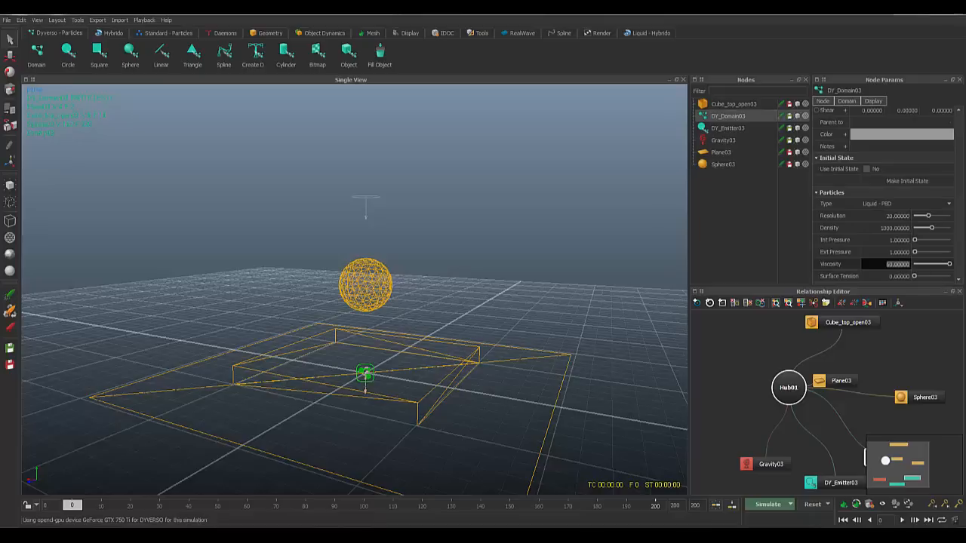
text(45)
key(Return)
double_click(891, 240)
key(BackSpace)
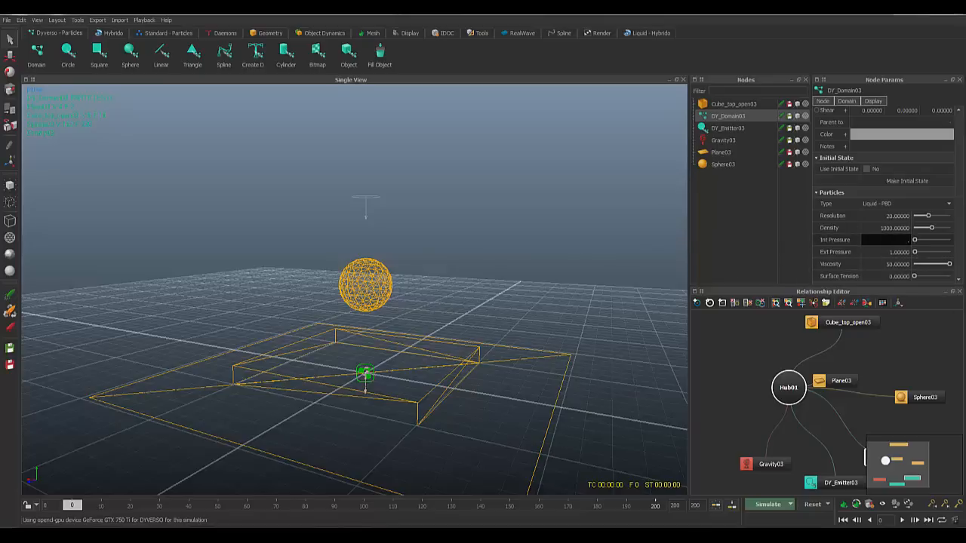
text(0.3)
key(Return)
Step: Check the sphere and plane settings, and set the Dyverso domain's particle resolution to 5
click(720, 165)
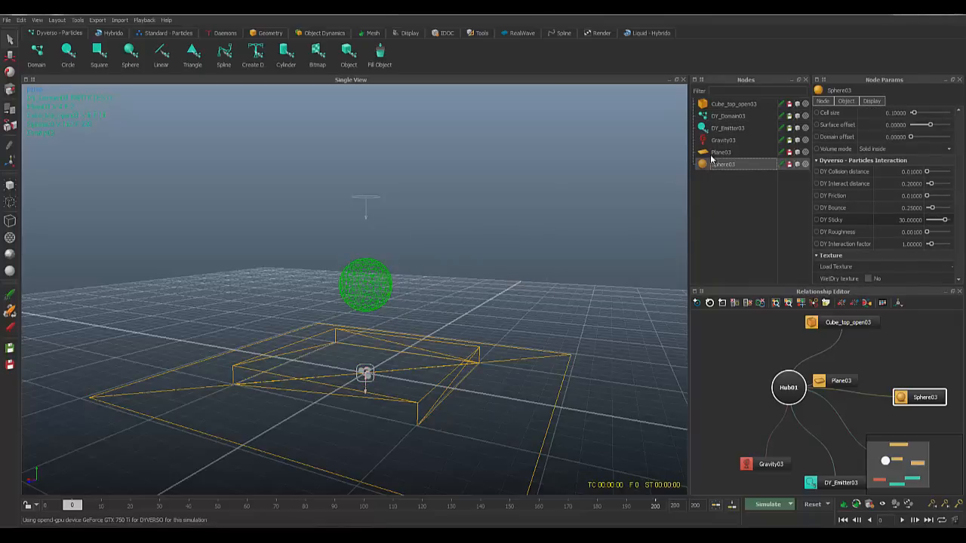
click(721, 153)
click(728, 117)
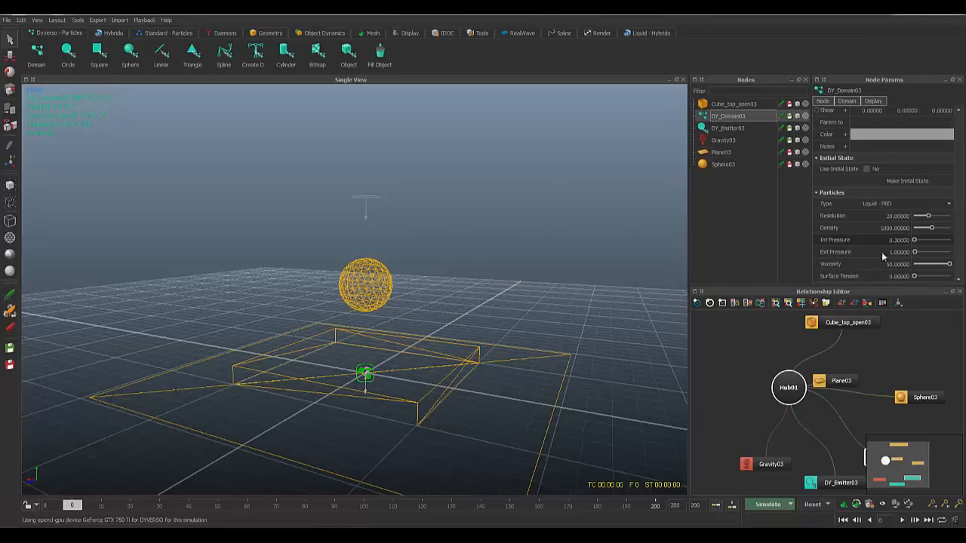
click(894, 216)
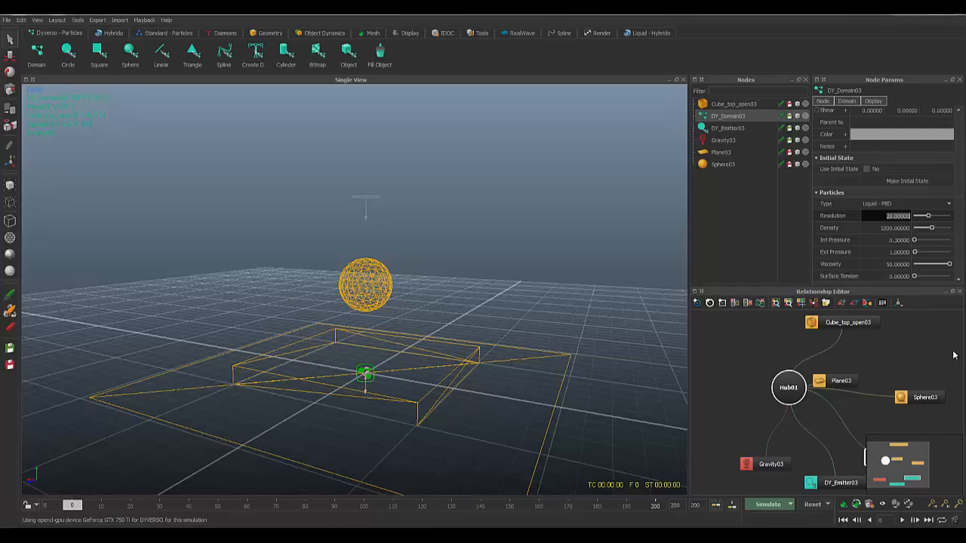
text(5)
key(Return)
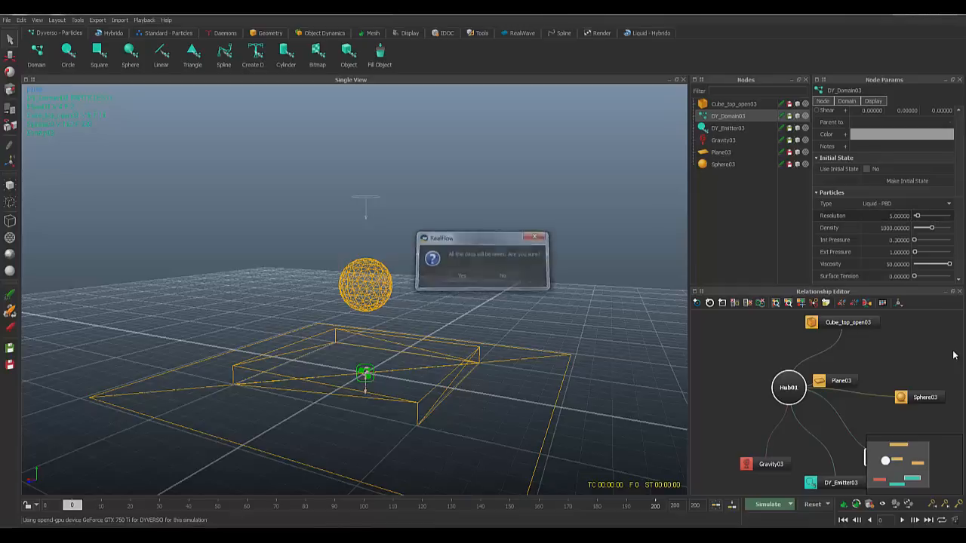
Step: Run a test simulation to about frame 111, inspect the fluid coating the sphere, and reset the scene
key(alt+a)
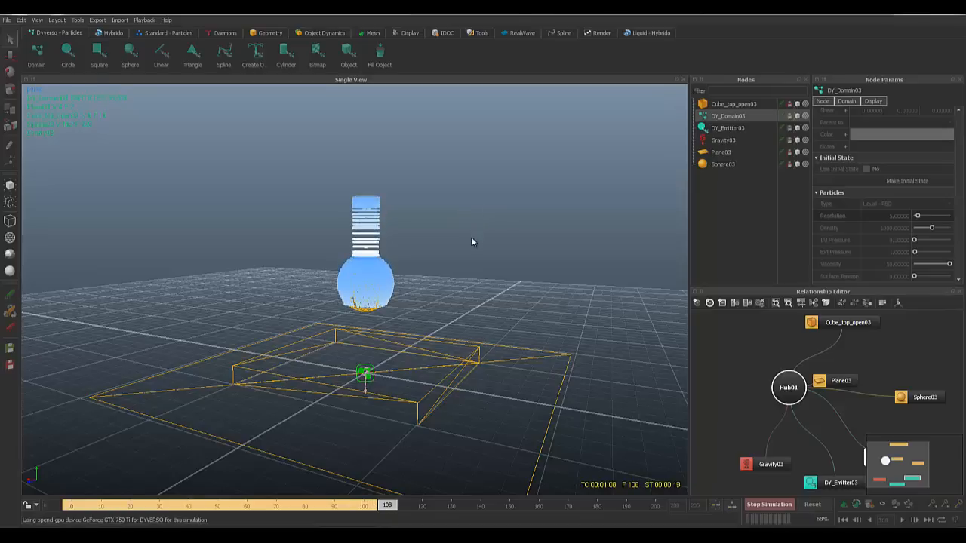
key(Escape)
key(super)
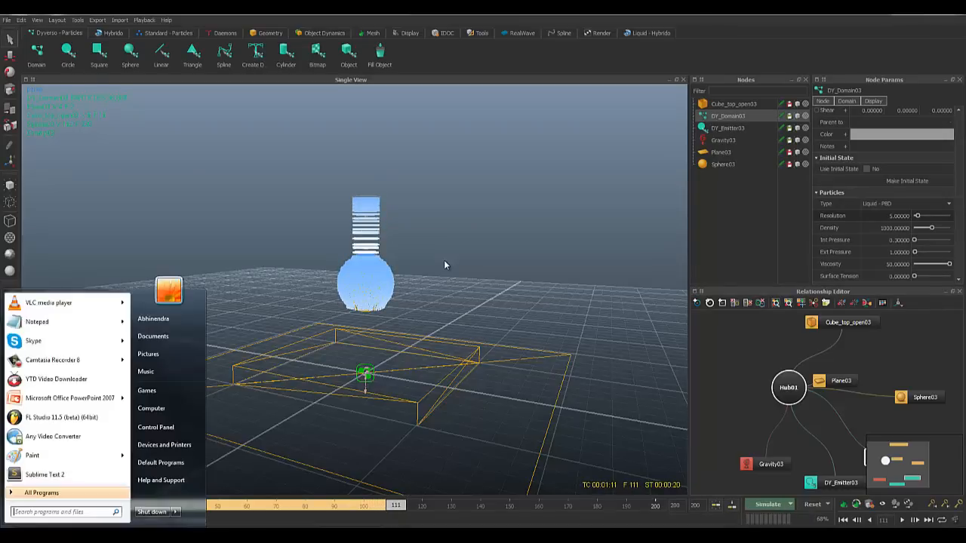
key(super)
alt+drag(455, 286, 365, 331)
scroll(383, 306, up, 5)
scroll(382, 306, down, 2)
scroll(370, 321, down, 5)
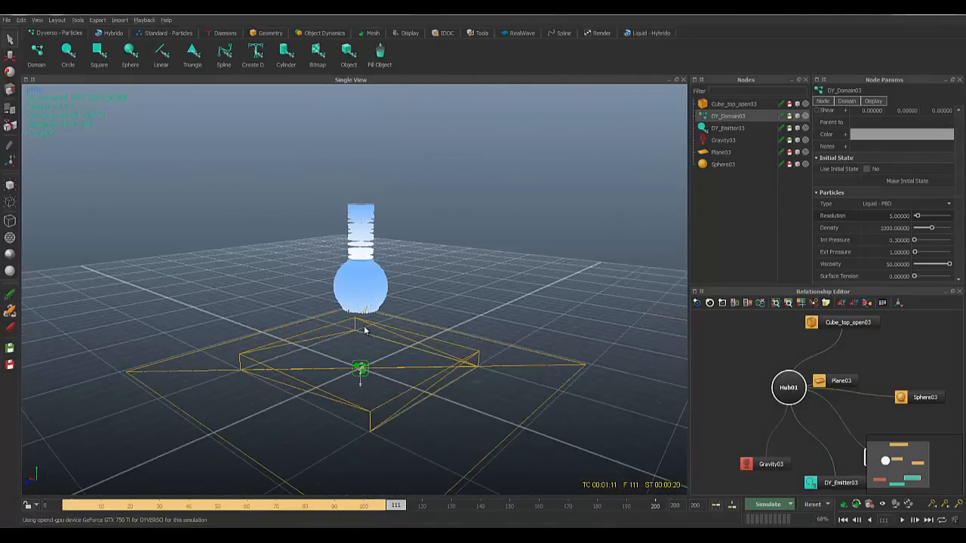
key(ctrl+r)
key(Return)
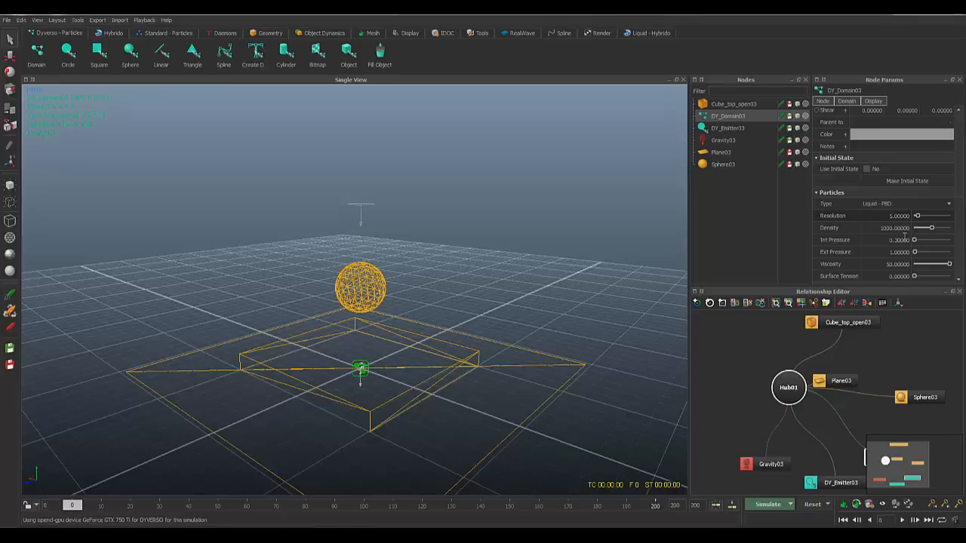
Step: Review the parameters of the Dyverso domain, emitter, plane and gravity nodes
scroll(903, 236, down, 2)
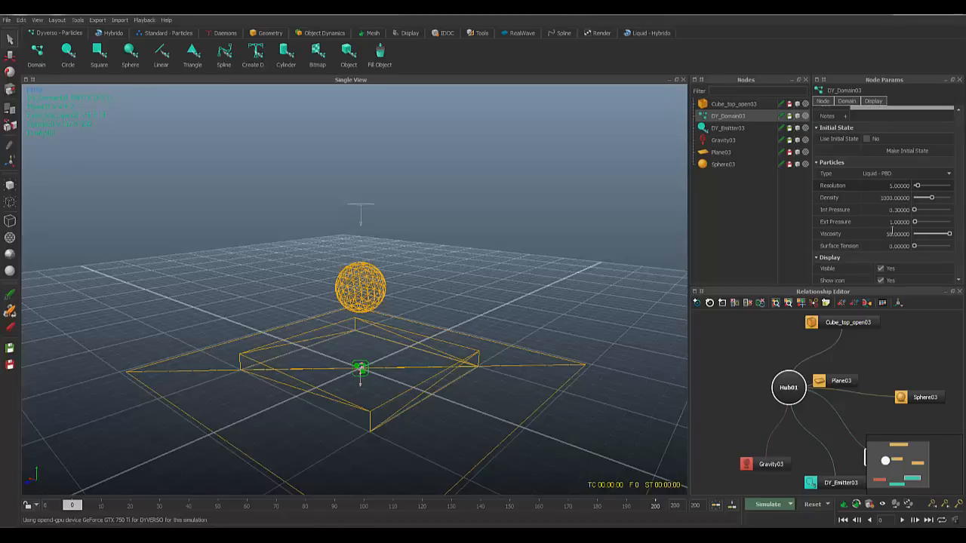
click(738, 130)
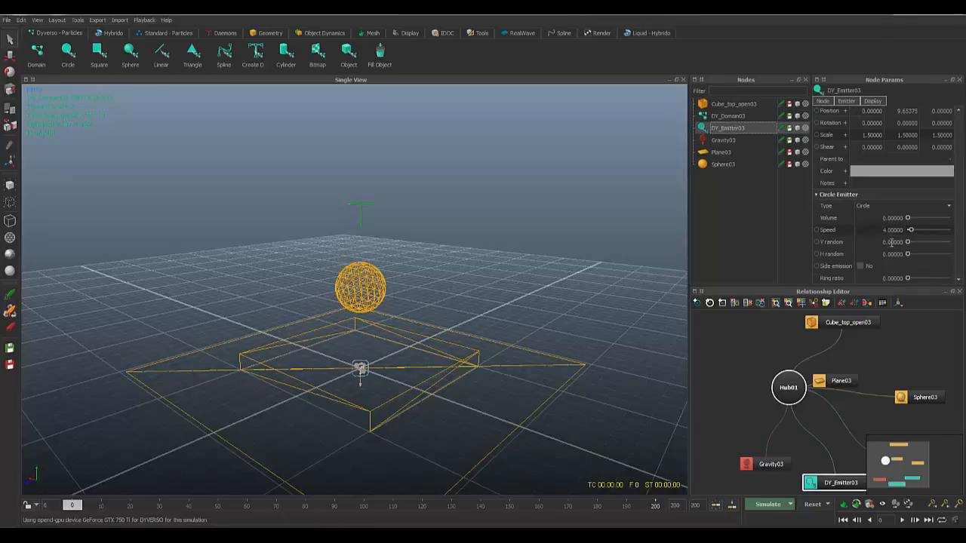
click(734, 139)
click(725, 152)
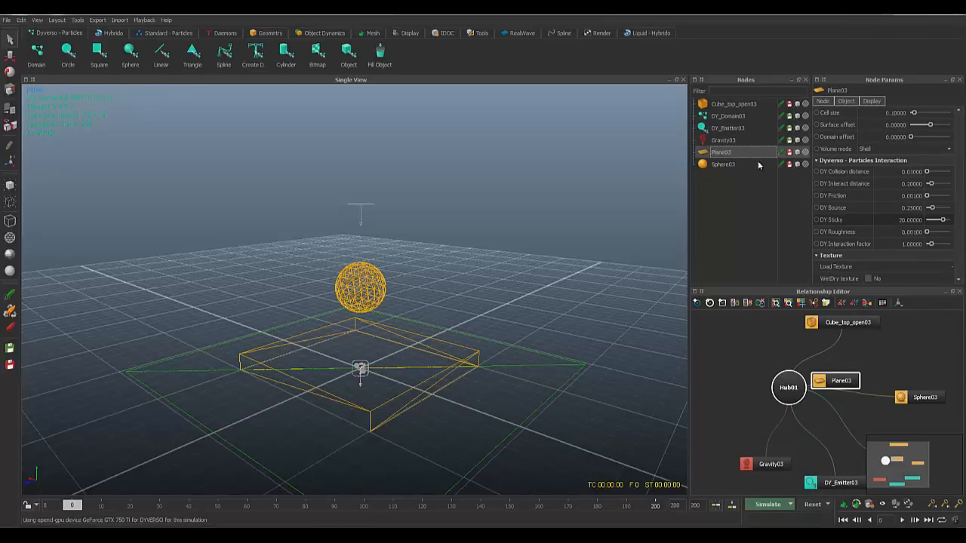
click(743, 140)
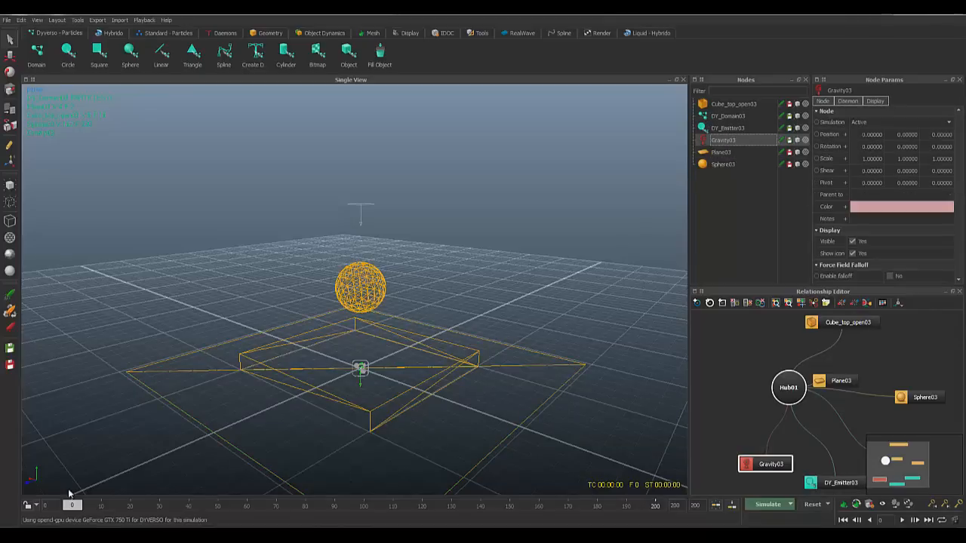
Step: Keyframe the circle emitter's speed at 4 on frame 180
click(368, 202)
alt+drag(390, 336, 403, 365)
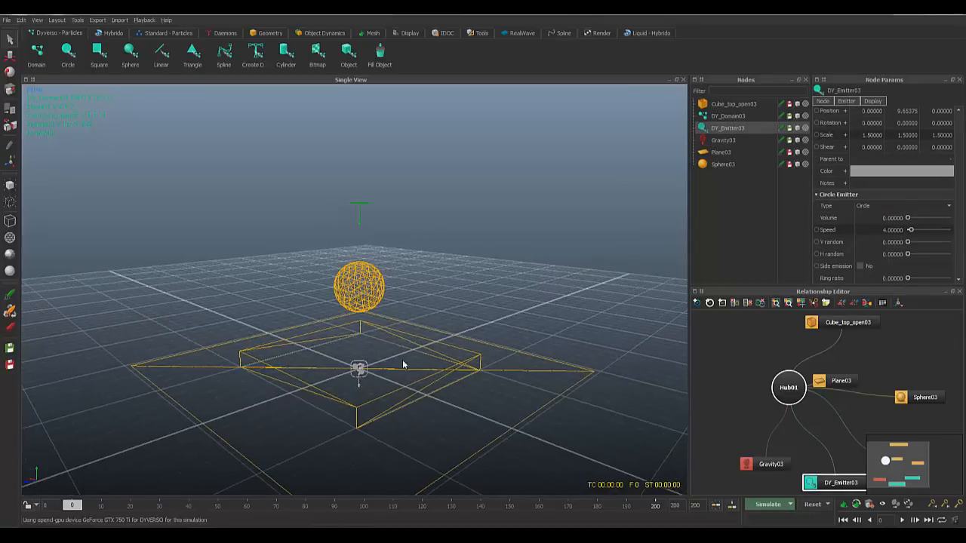
drag(73, 504, 600, 508)
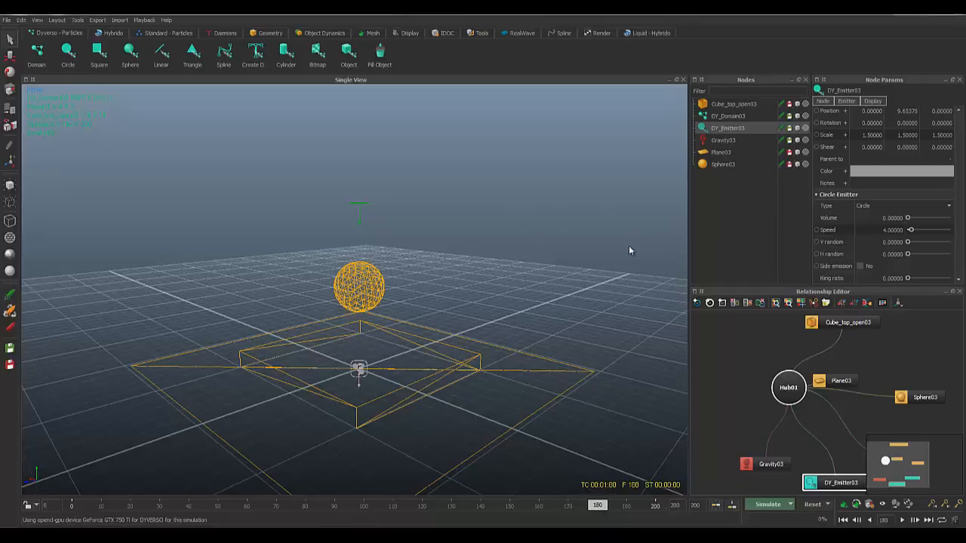
click(817, 229)
Step: Keyframe the circle emitter's speed at 0 on frame 181
click(601, 506)
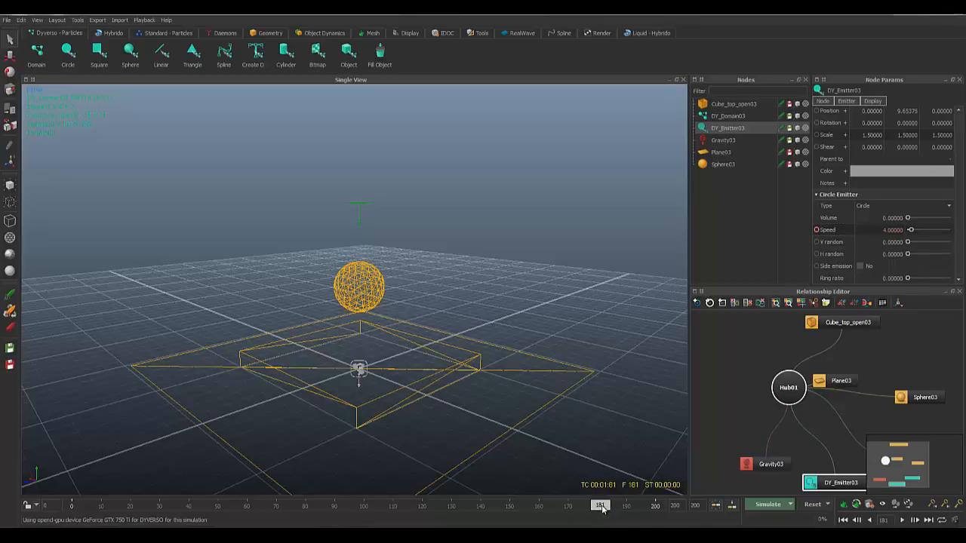
double_click(892, 228)
text(0)
key(Return)
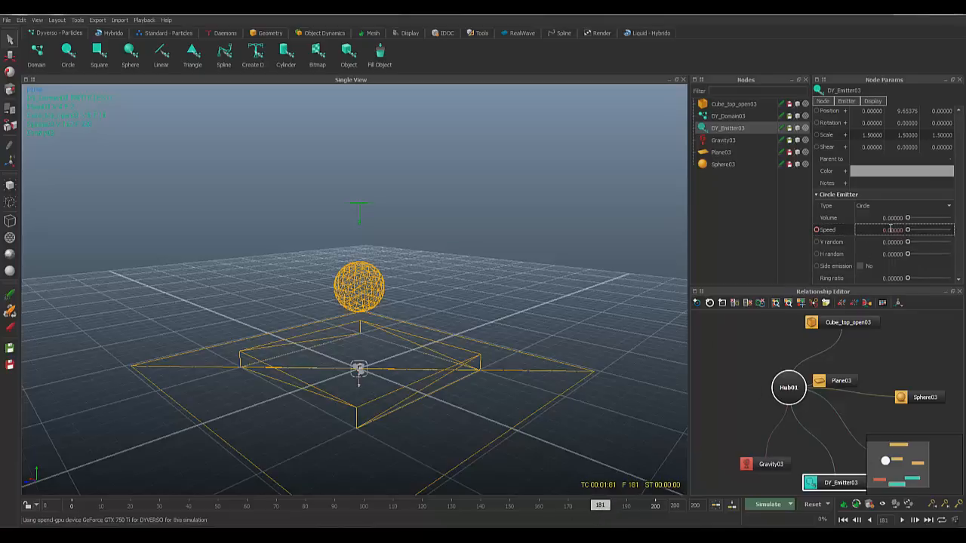
click(816, 230)
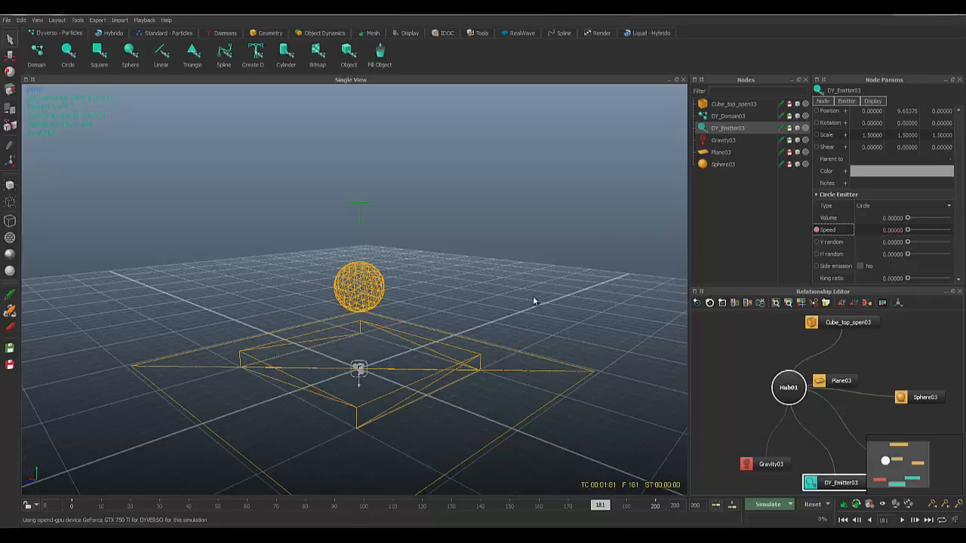
Step: Return the timeline to frame 0 and save the scene
alt+drag(533, 296, 529, 296)
drag(599, 506, 56, 523)
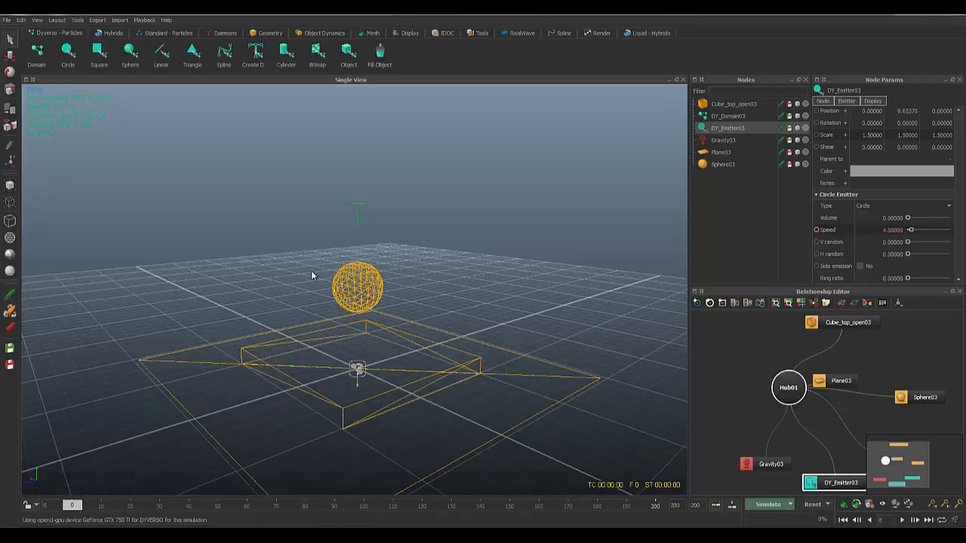
alt+drag(311, 276, 528, 325)
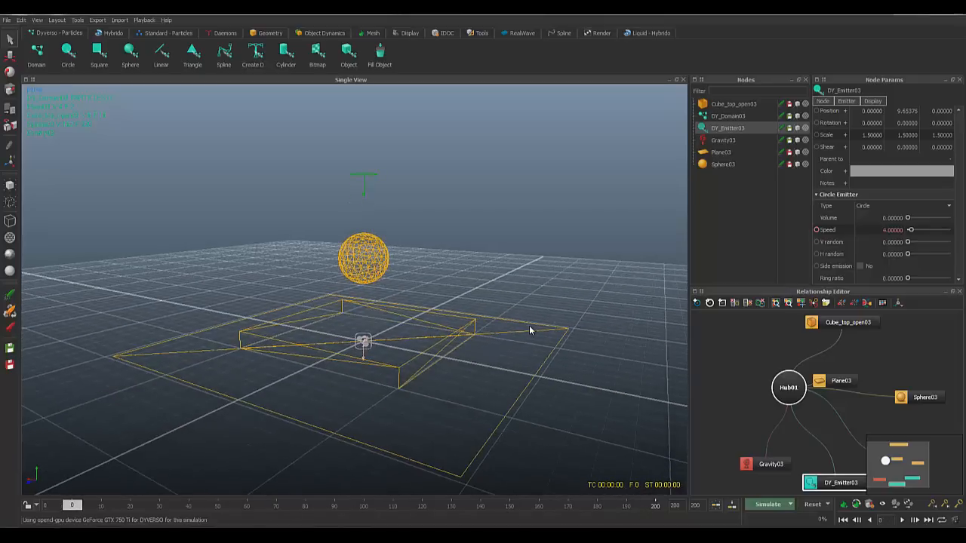
key(ctrl+s)
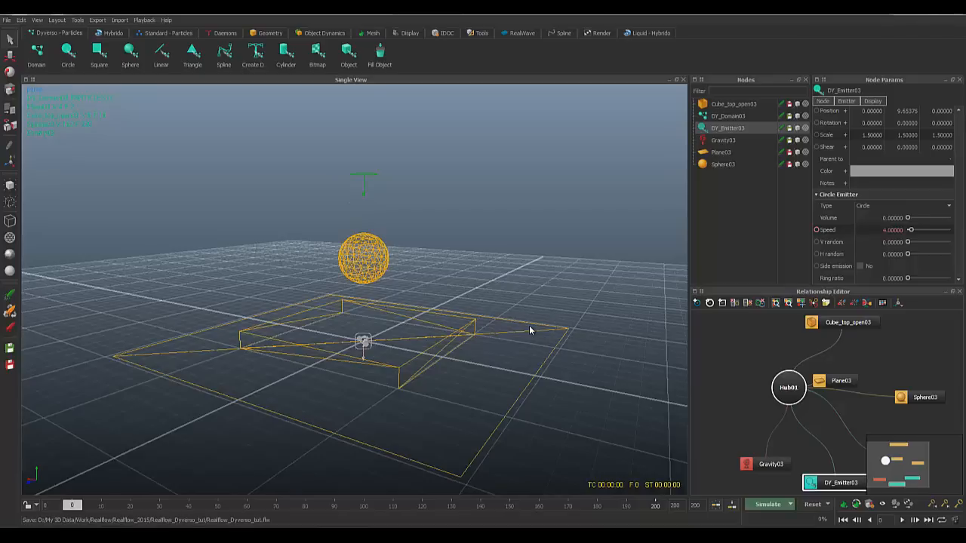
Step: Set the Dyverso domain's particle resolution to 10
click(727, 117)
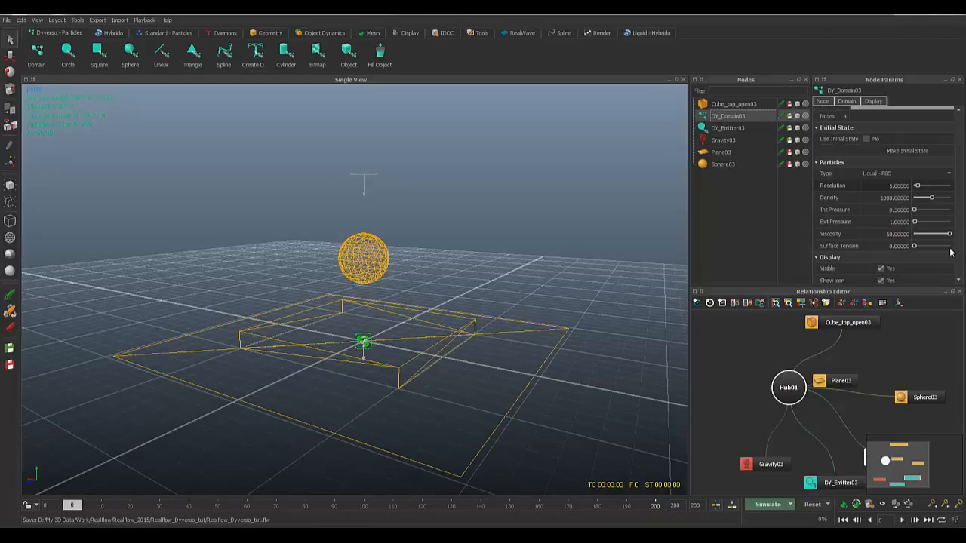
double_click(897, 184)
text(10)
key(Return)
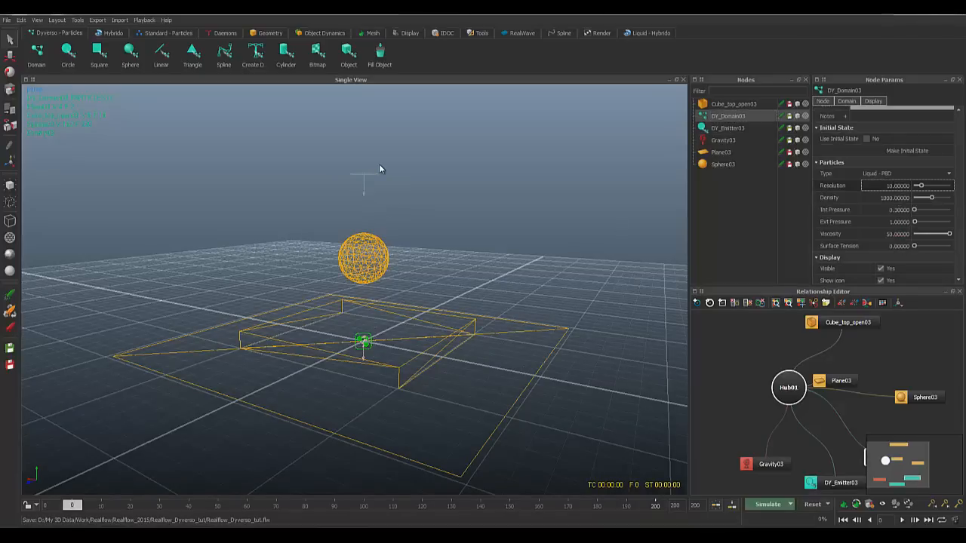
Step: Run a test simulation to about frame 121 to see the fluid flow off the sphere, and reset the scene
key(alt+r)
key(Return)
key(alt+a)
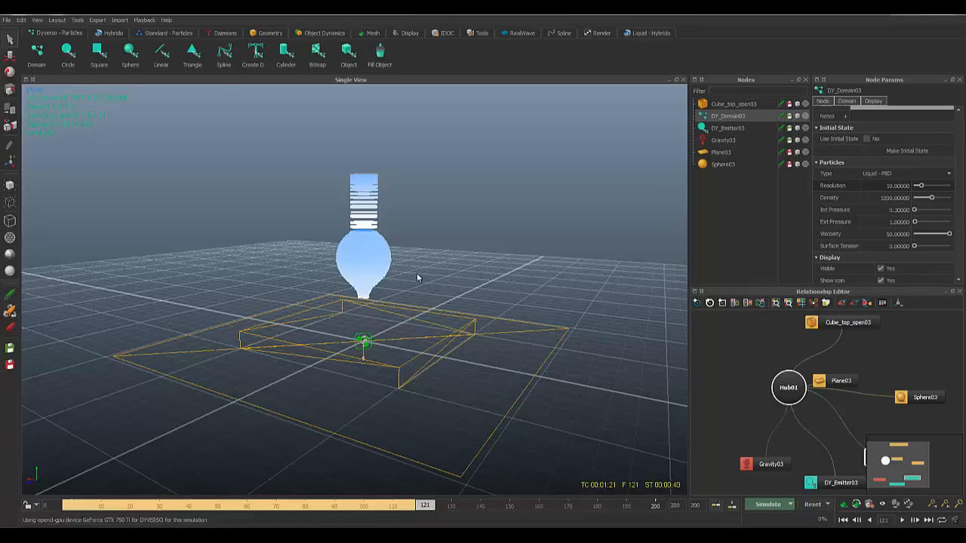
key(ctrl+r)
key(Return)
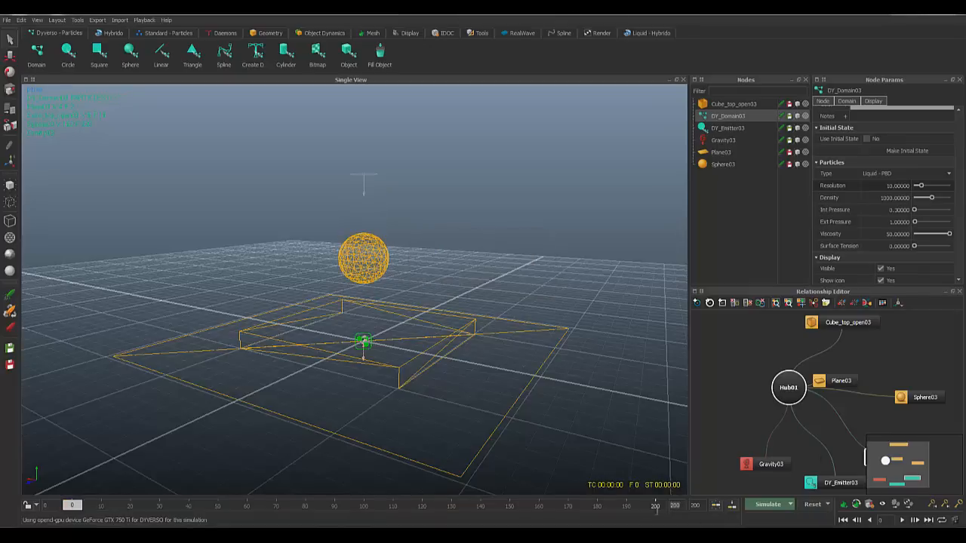
Step: Extend the timeline's last frame to 250 and save the scene
text(250)
key(Return)
key(ctrl+s)
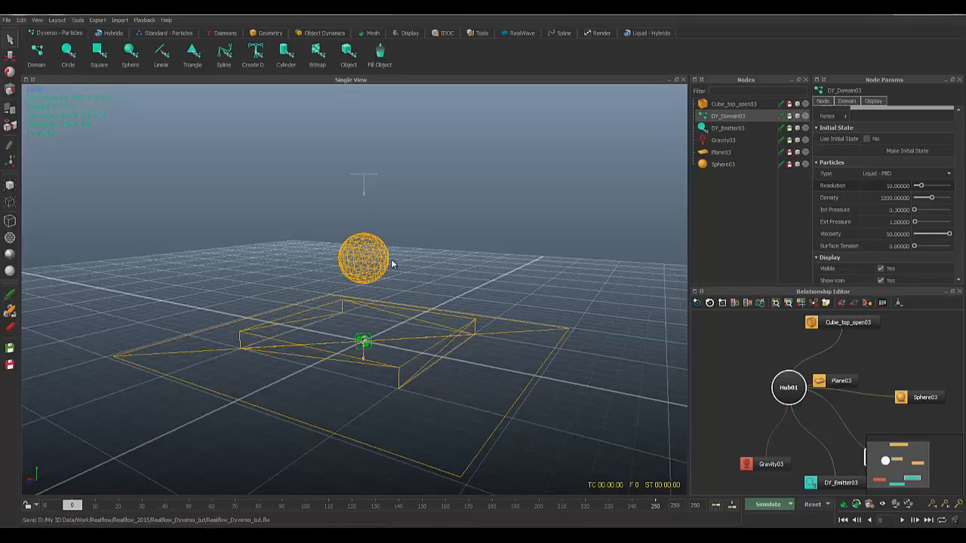
Step: Check the open-top container and Dyverso domain settings, and set the plane's DY Sticky to 5
alt+drag(392, 264, 340, 273)
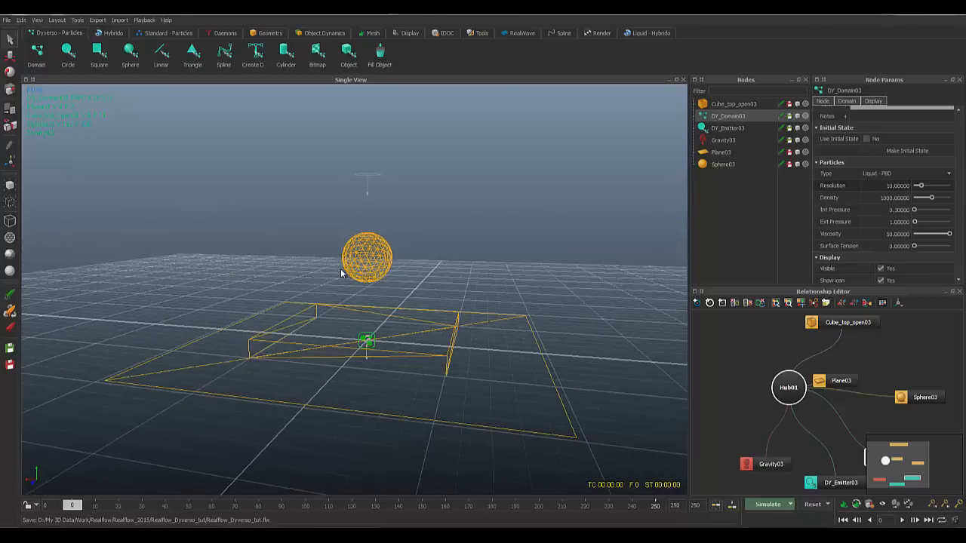
alt+drag(430, 292, 427, 290)
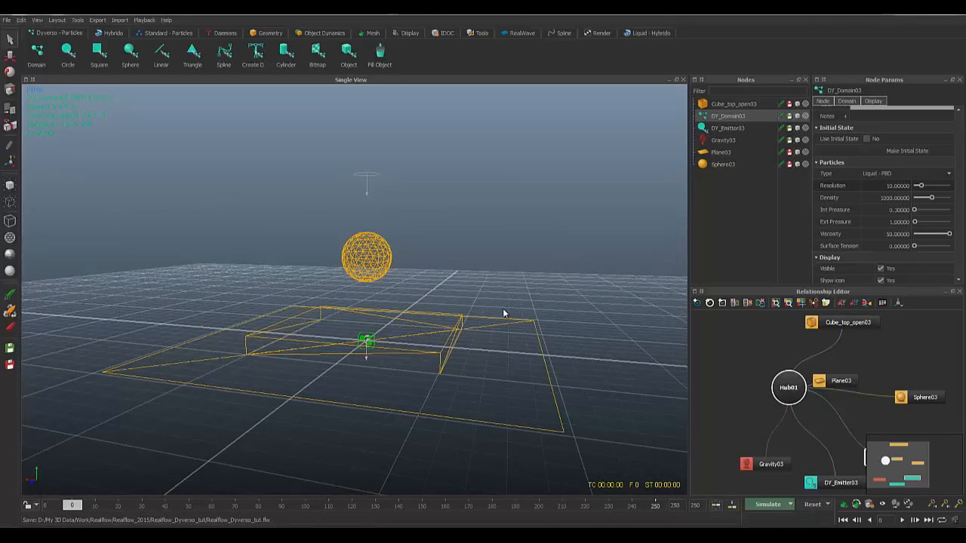
alt+drag(479, 325, 475, 322)
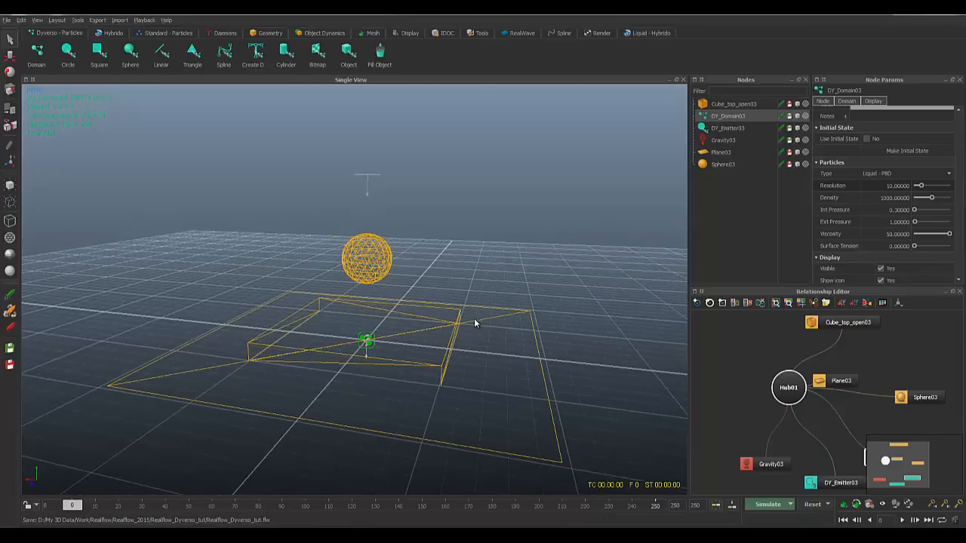
click(737, 105)
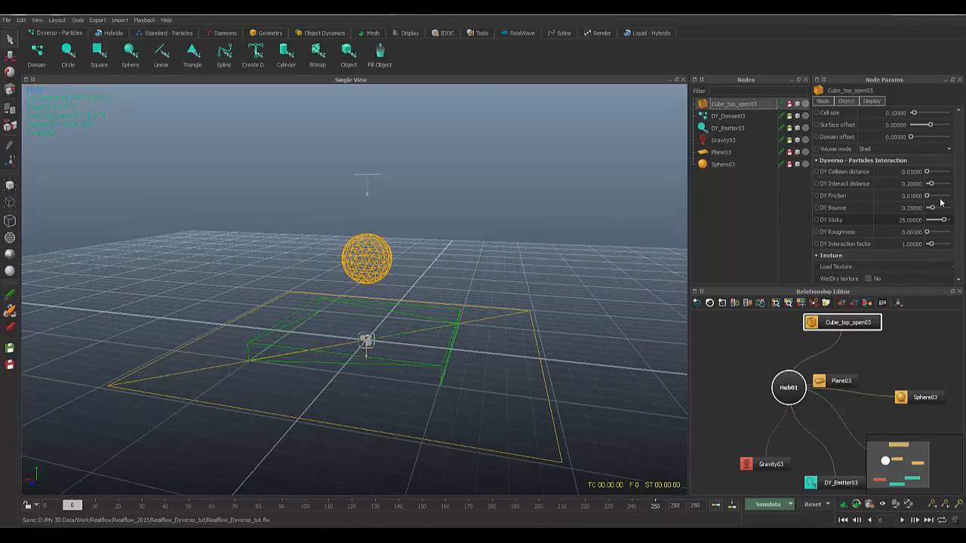
click(740, 117)
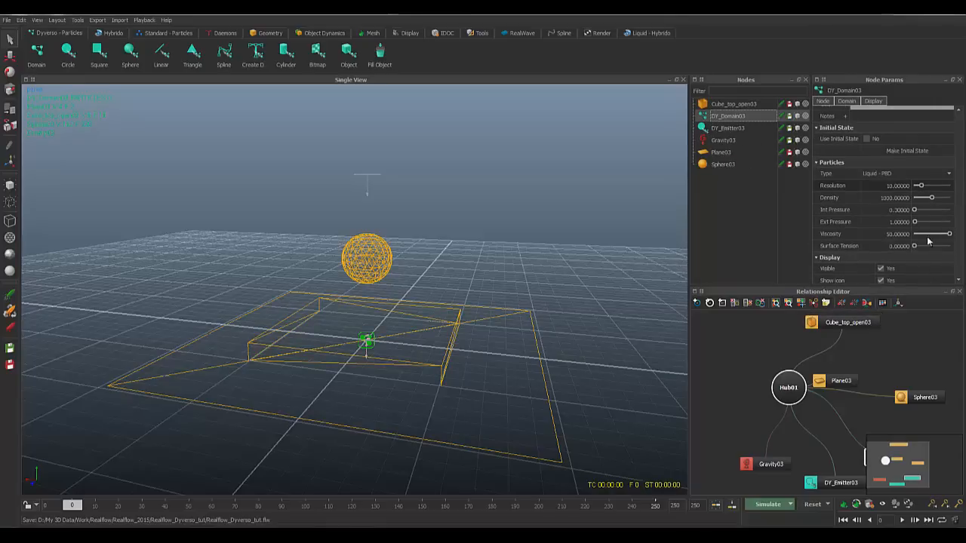
click(725, 152)
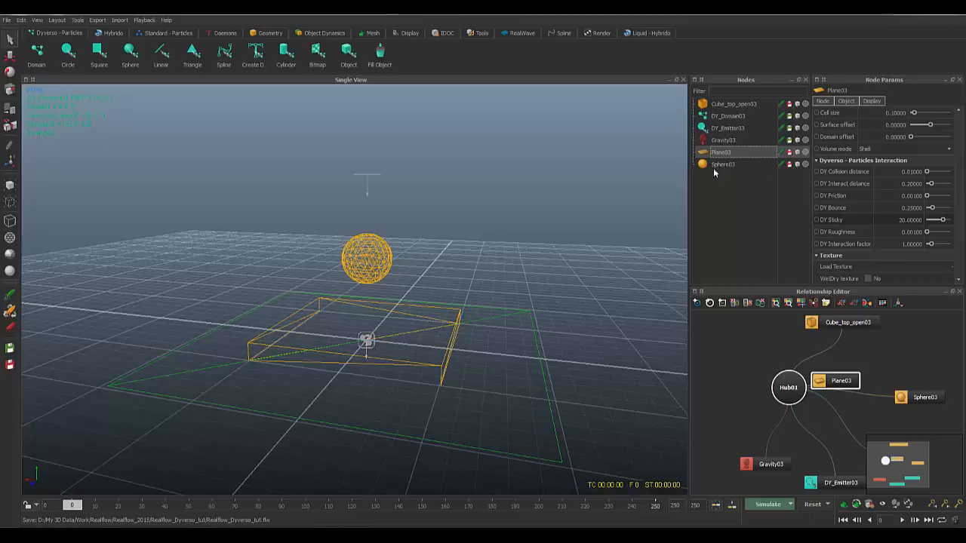
double_click(904, 219)
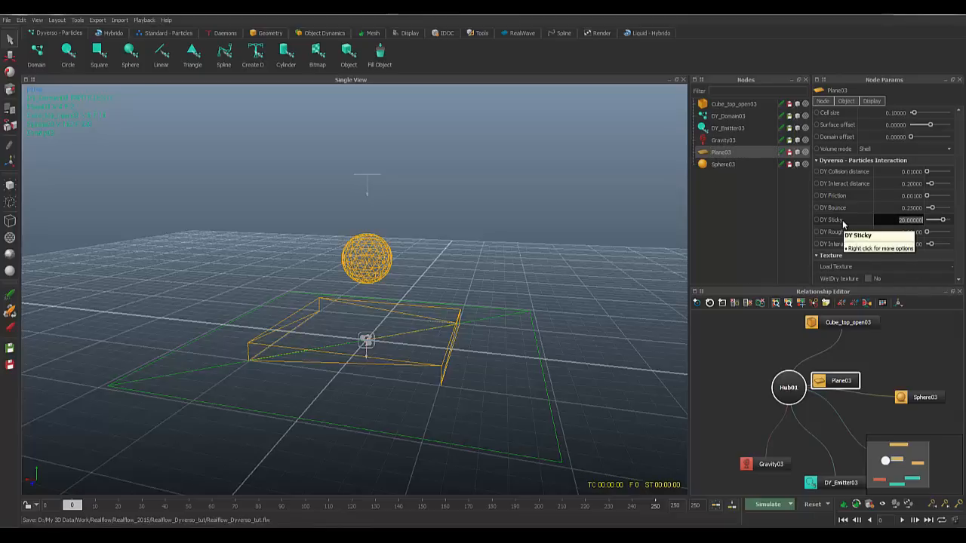
text(5)
key(Return)
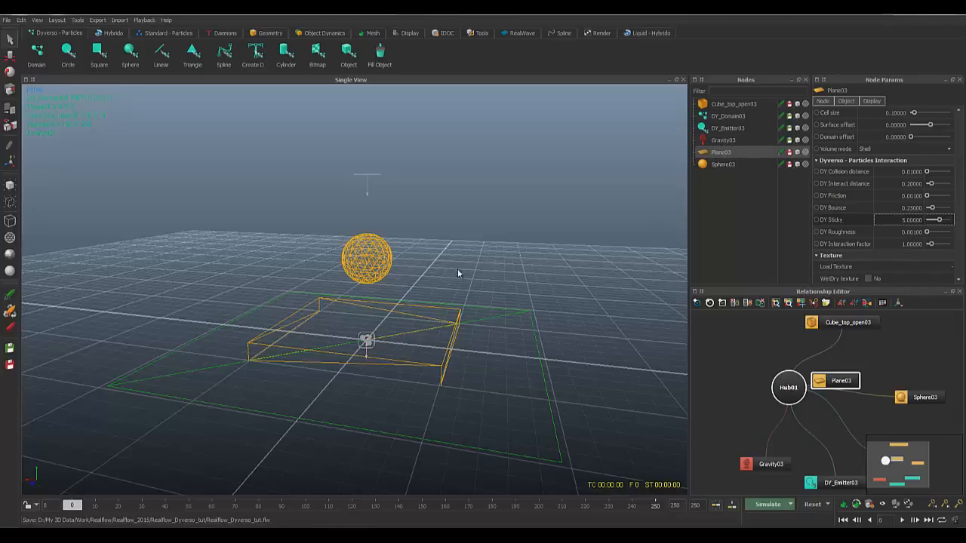
Step: Check the sphere's Dyverso interaction settings, run a brief test simulation, and reset the scene
click(742, 164)
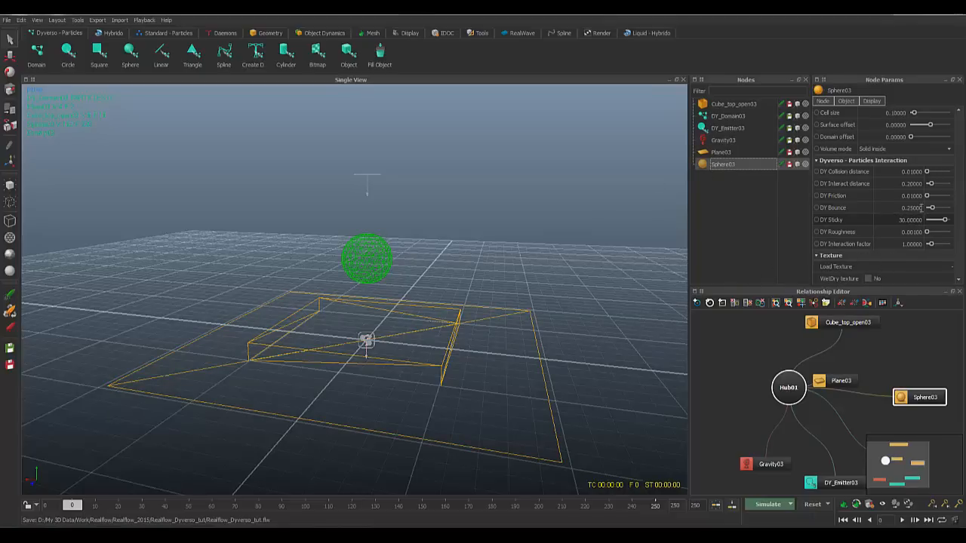
alt+drag(516, 260, 507, 277)
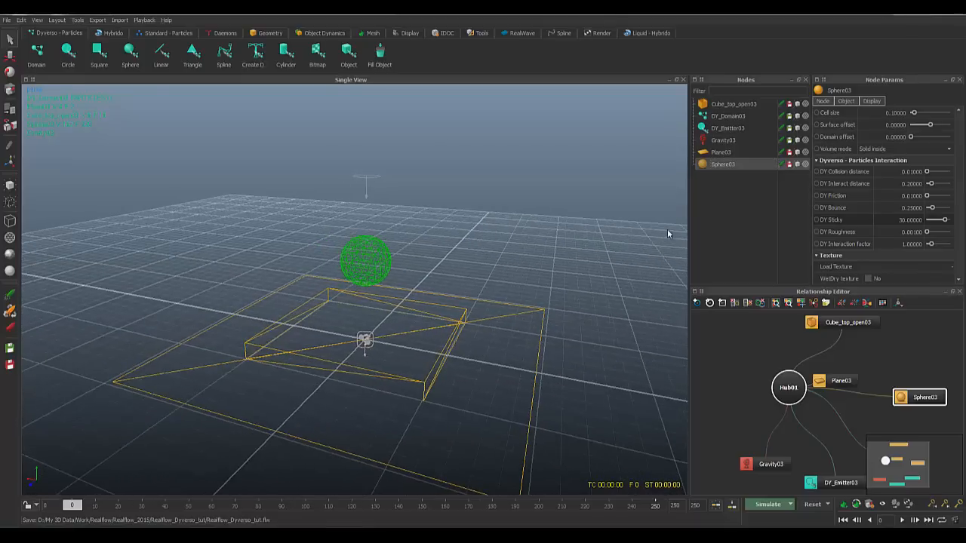
mouse_move(446, 231)
alt+mouse_down()
mouse_move(455, 226)
mouse_move(445, 224)
alt+mouse_up()
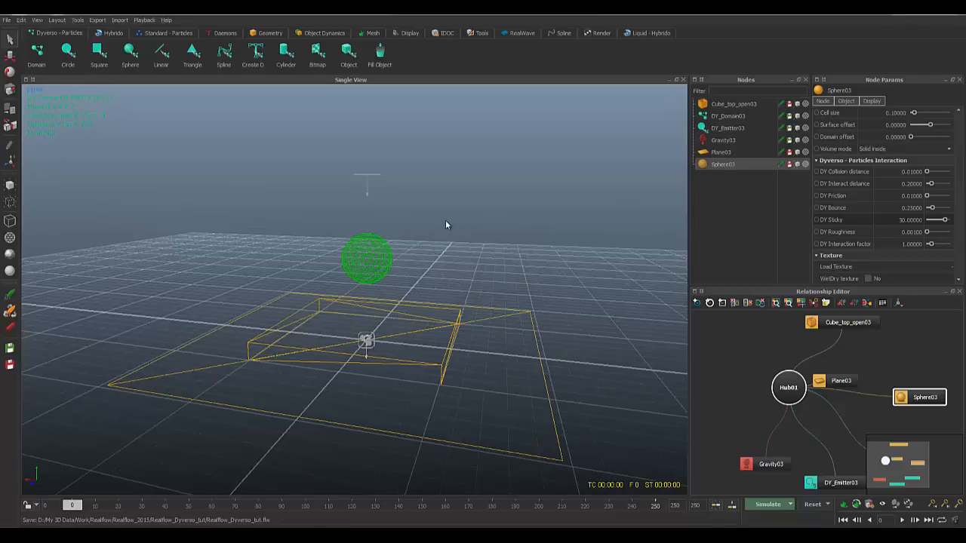
key(ctrl+a)
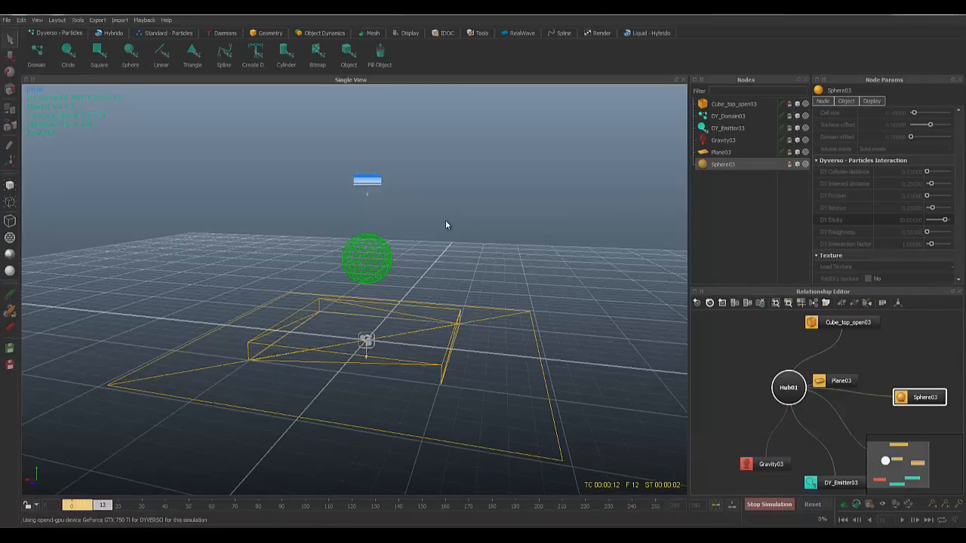
key(ctrl+a)
key(ctrl+r)
key(Return)
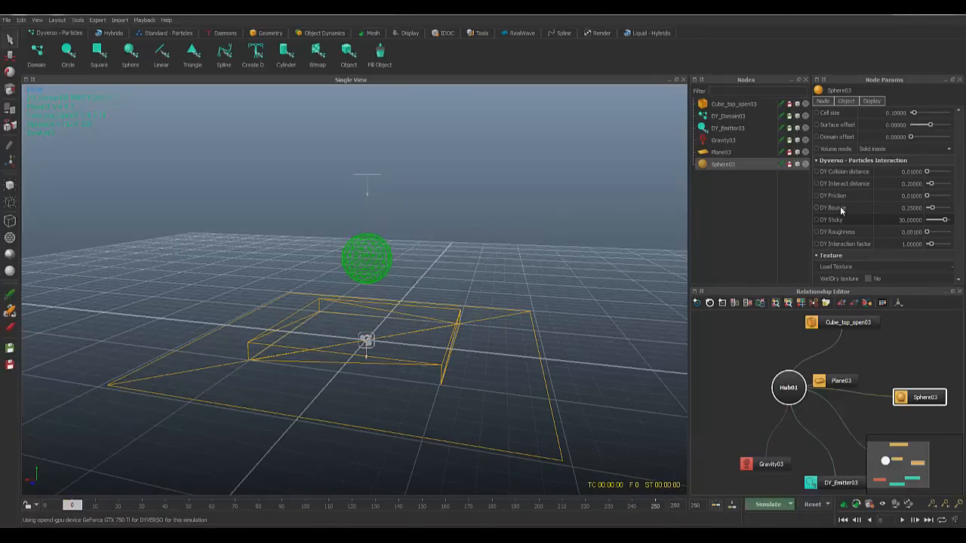
Step: Set the Dyverso domain's particle resolution to 20 and simulate the fluid through frame 250
scroll(839, 206, up, 5)
click(729, 116)
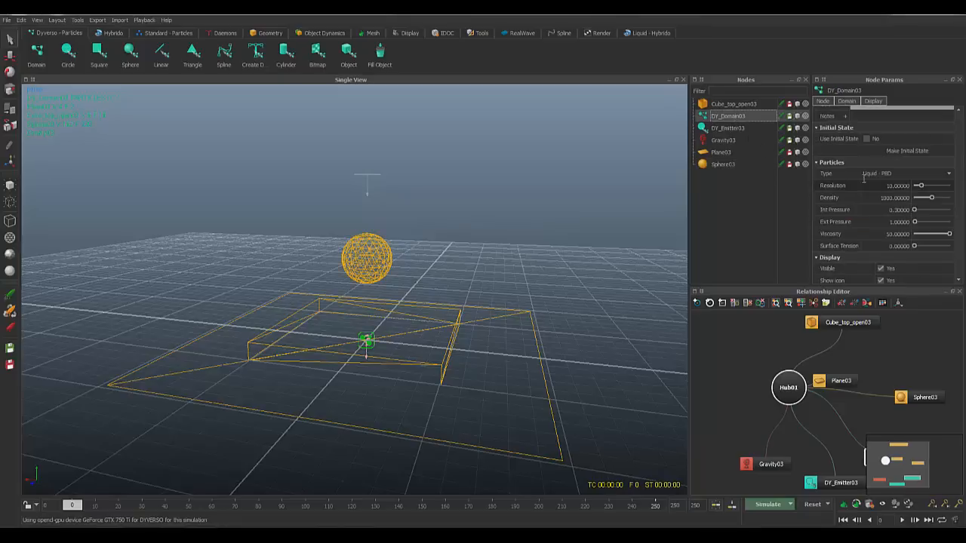
click(891, 185)
text(20)
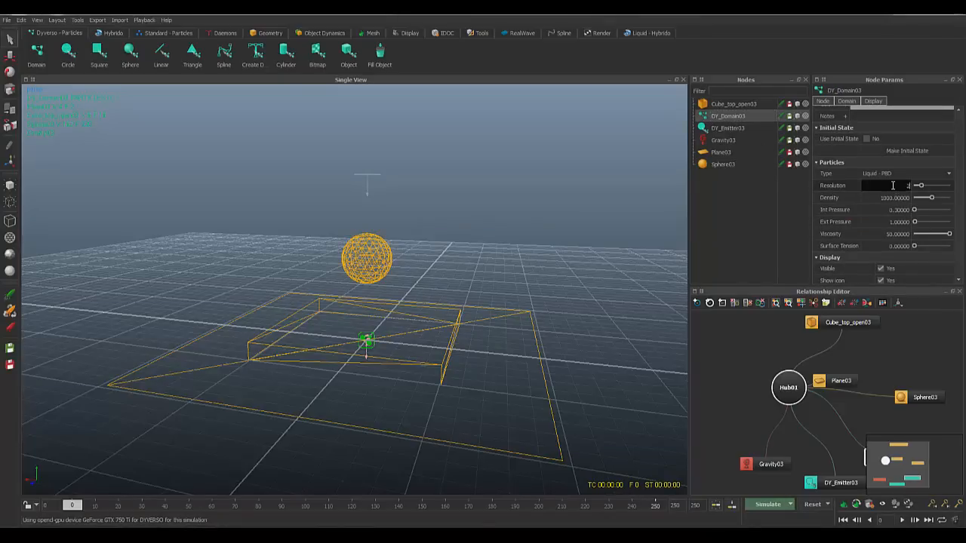
key(Return)
key(Return)
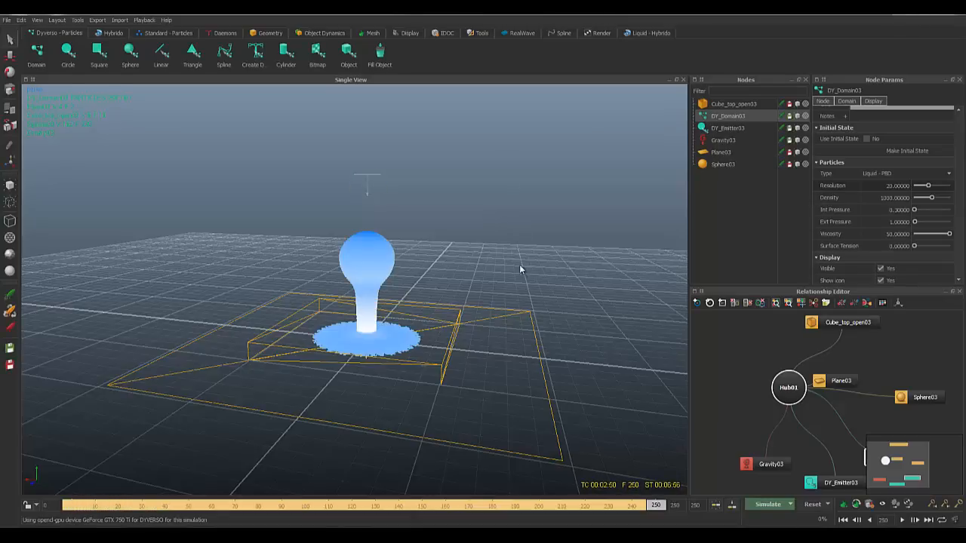
Step: Scrub the simulation back to frame 219 and inspect the fluid around the sphere and container from several angles
alt+drag(511, 289, 539, 307)
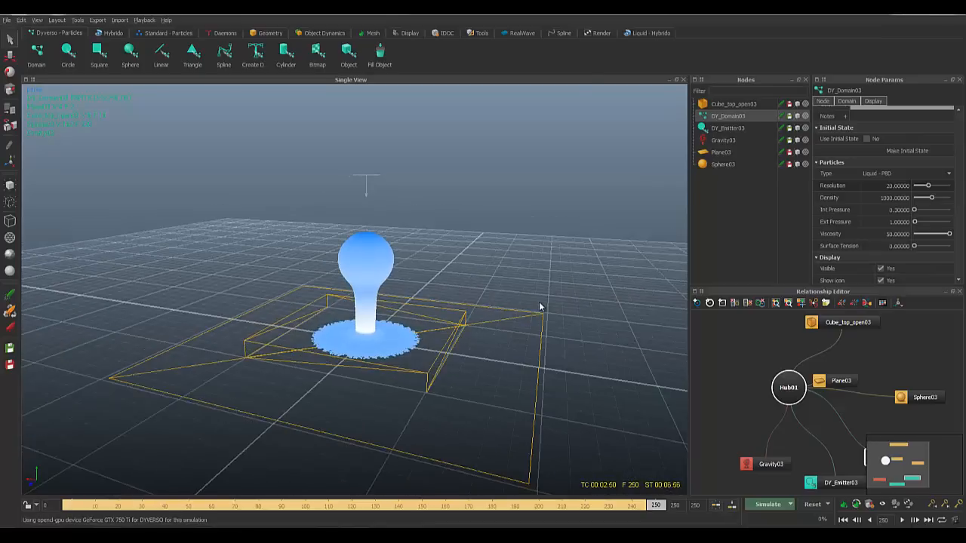
drag(656, 509, 585, 504)
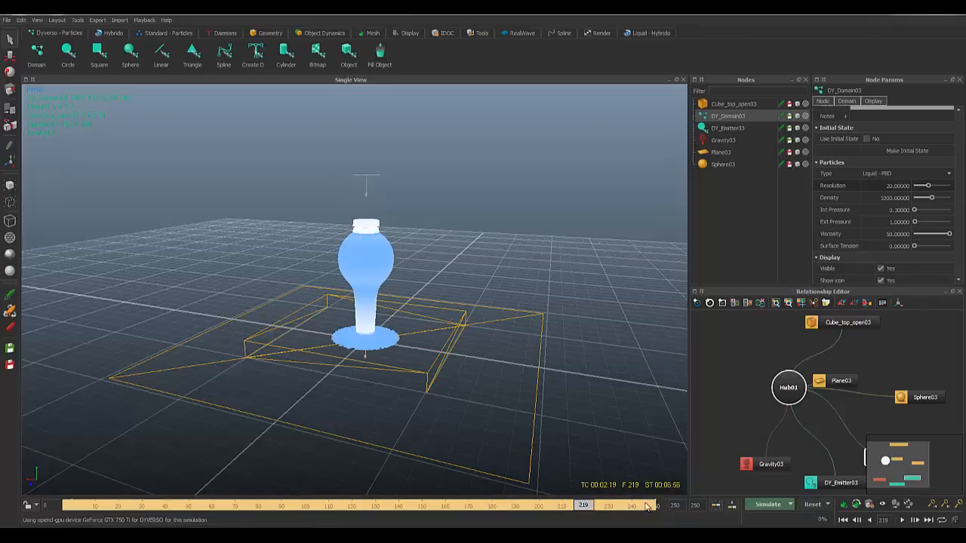
alt+drag(387, 328, 389, 327)
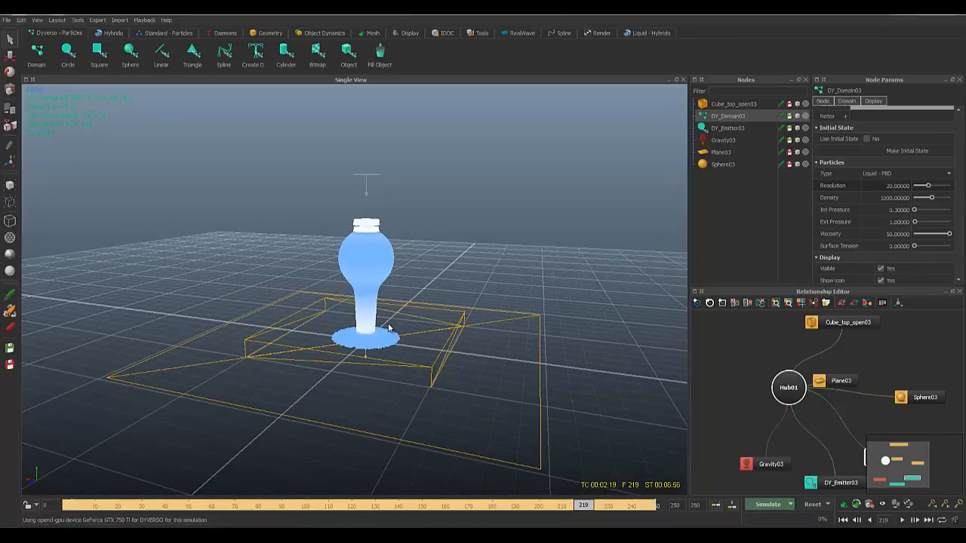
alt+drag(331, 322, 326, 295)
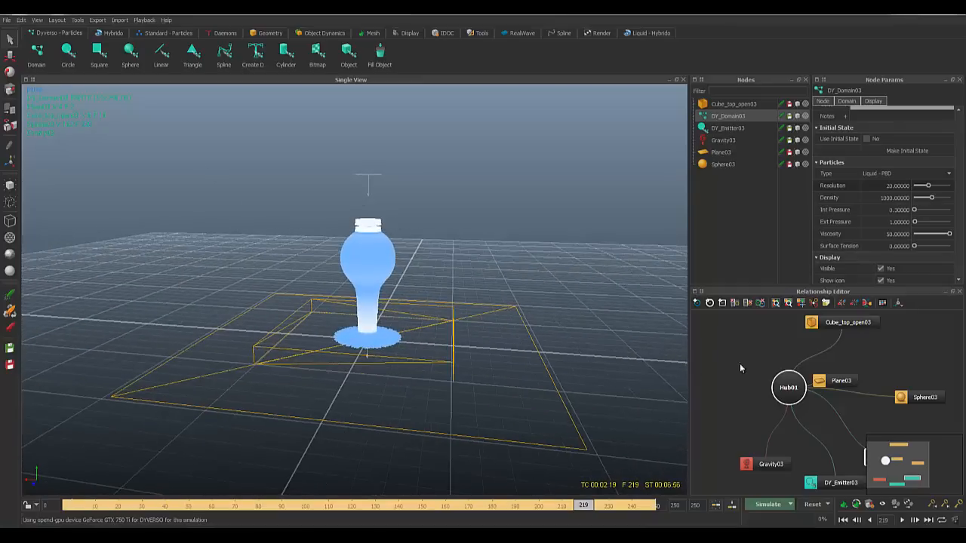
Step: Add a scene camera from the current view and switch the viewport to look through it
right_click(713, 349)
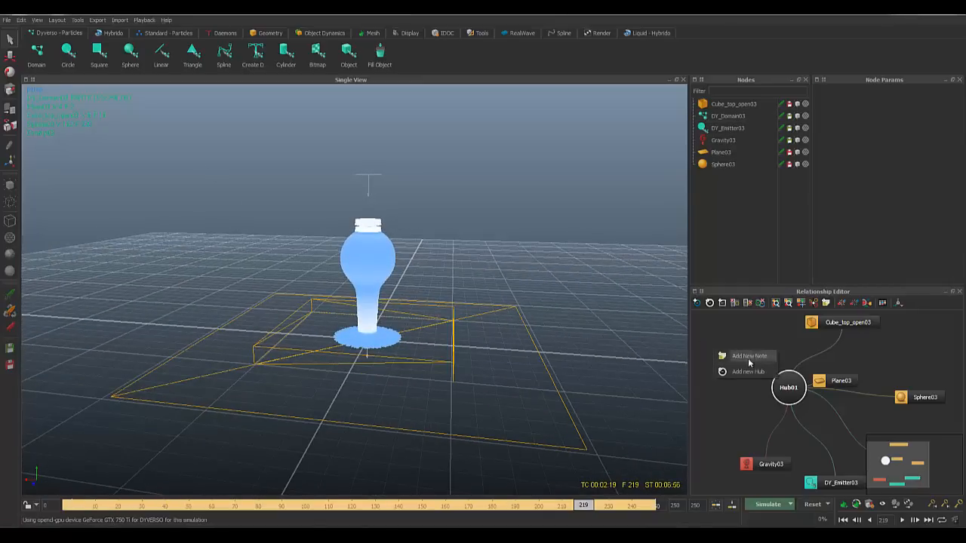
right_click(725, 230)
mouse_move(772, 14)
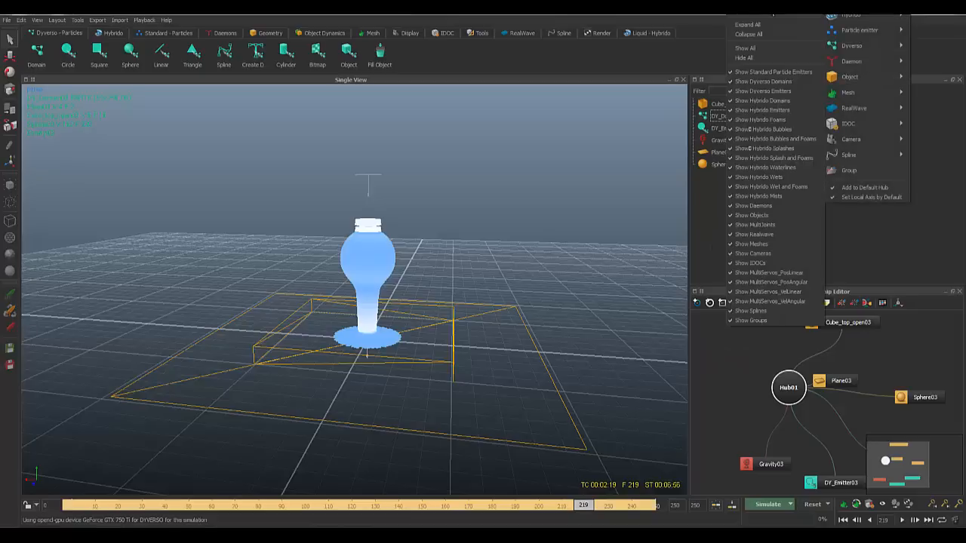
mouse_move(860, 140)
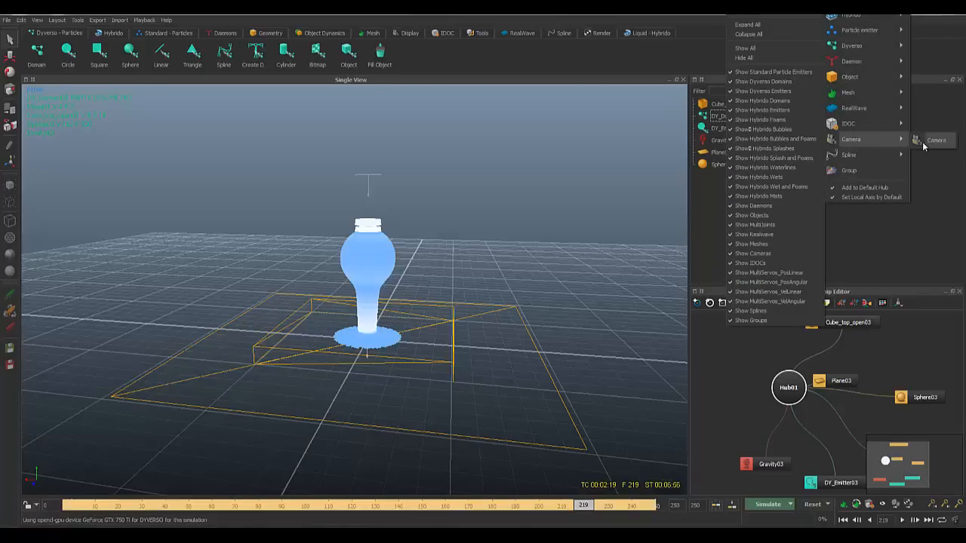
click(925, 143)
scroll(368, 288, down, 5)
scroll(365, 286, up, 3)
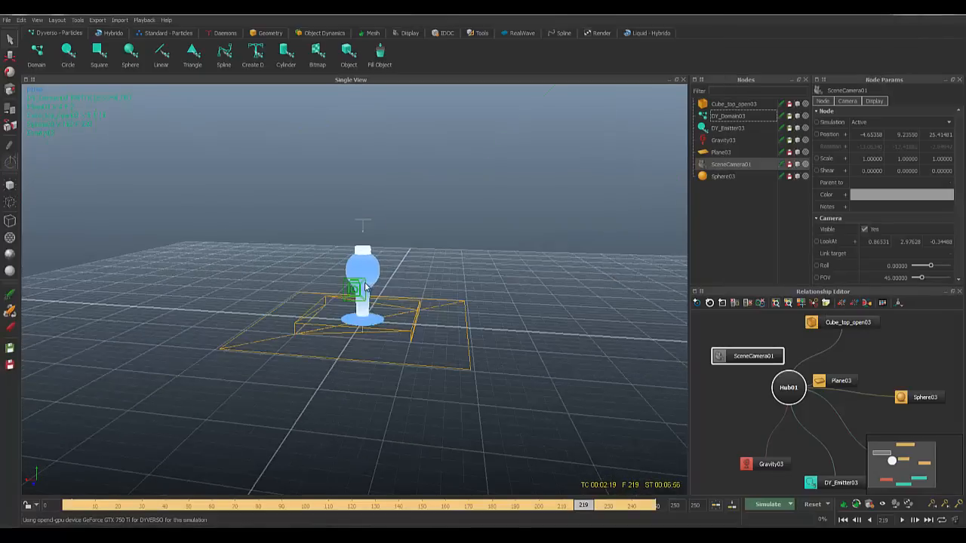
scroll(366, 288, up, 3)
scroll(366, 289, down, 2)
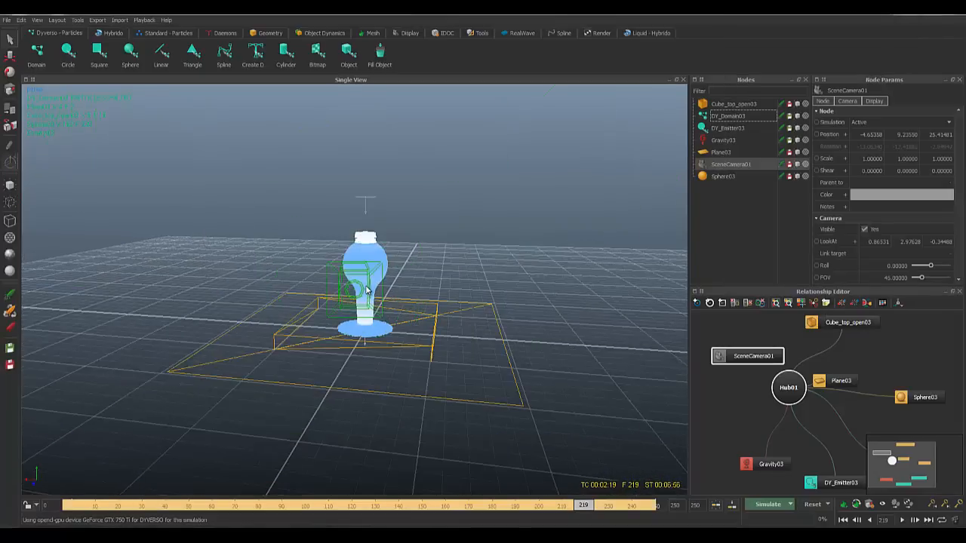
key(5)
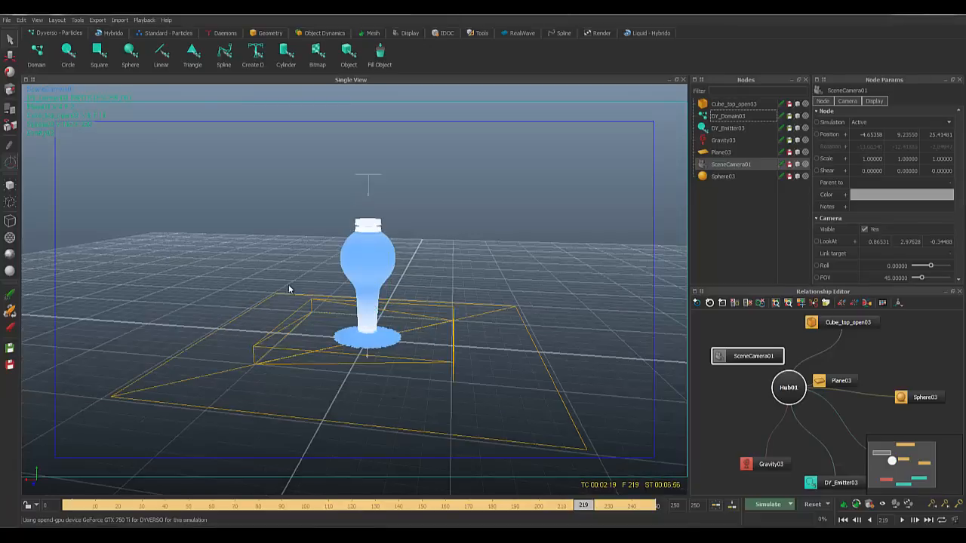
Step: Review the scene camera's parameters and inspect its placement around the scene from the perspective view
click(724, 167)
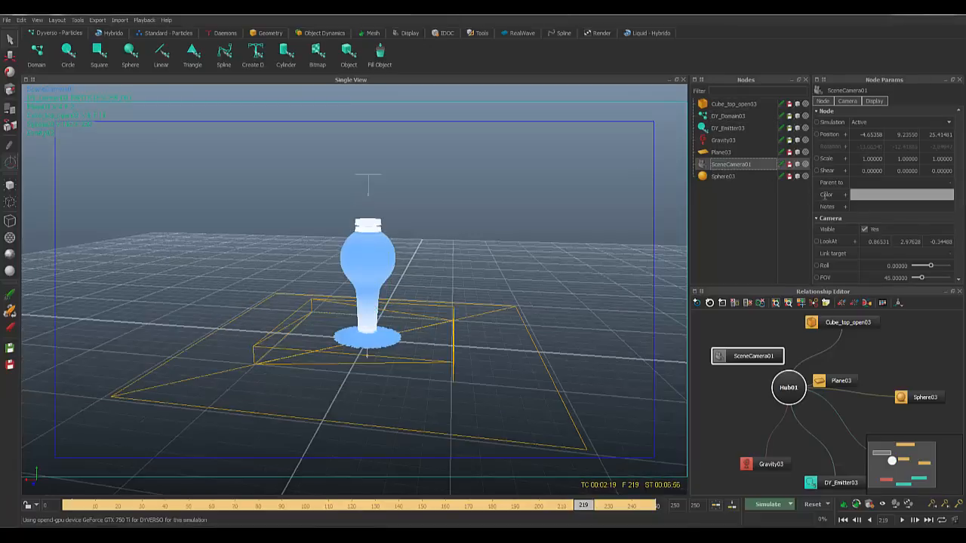
click(846, 101)
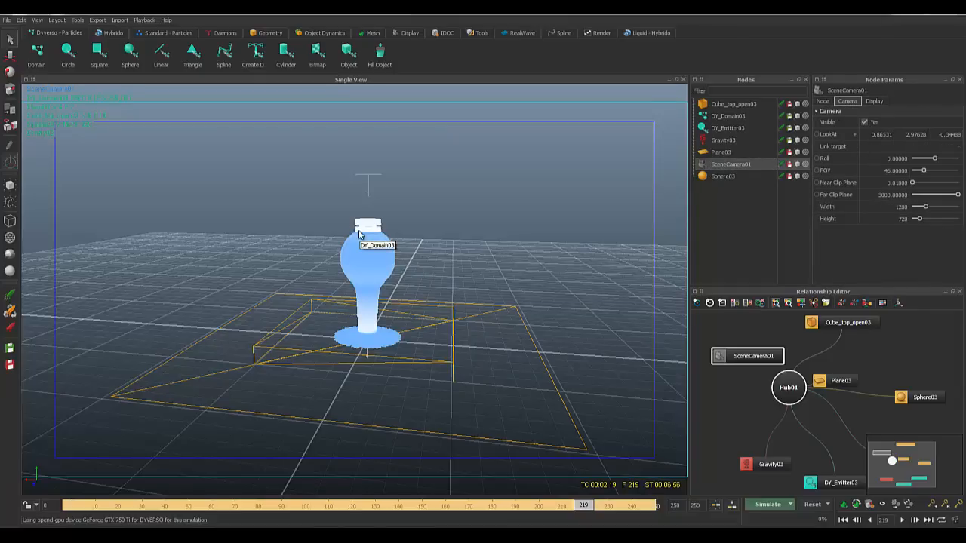
key(4)
alt+drag(385, 296, 355, 294)
scroll(355, 297, down, 4)
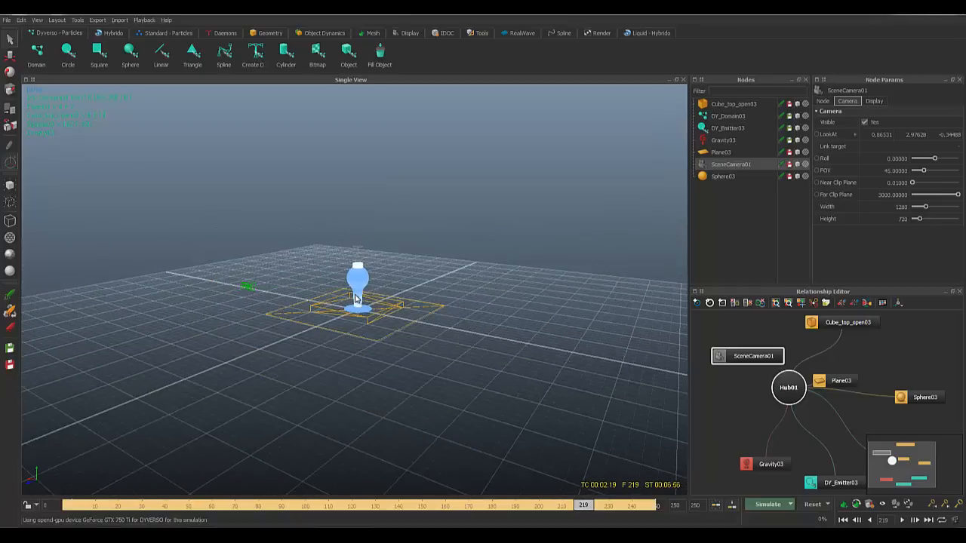
scroll(355, 298, up, 3)
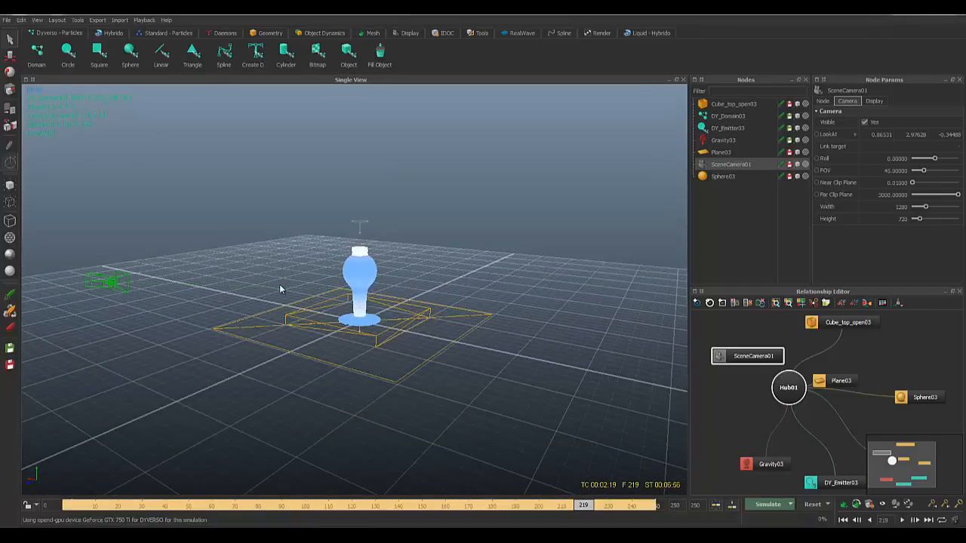
alt+drag(280, 289, 357, 285)
alt+drag(221, 270, 233, 269)
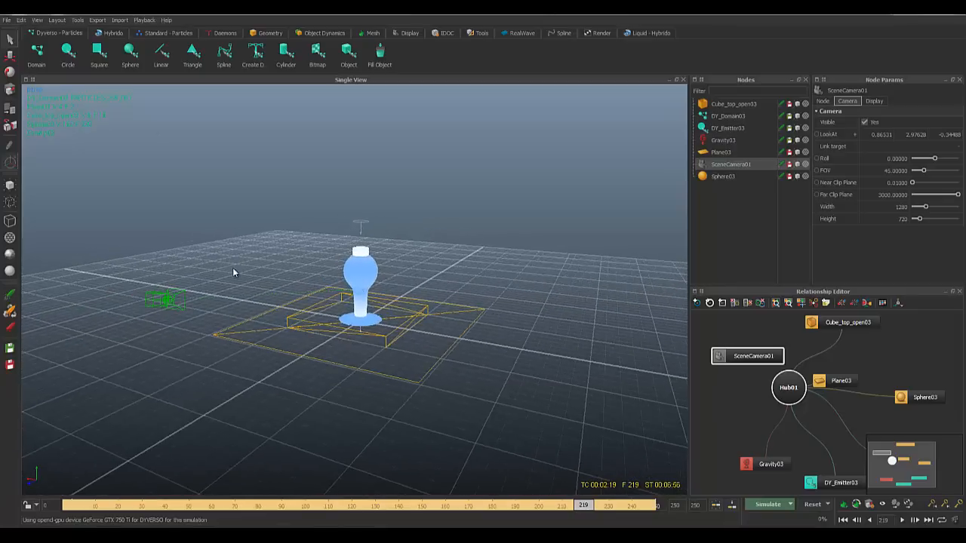
Step: Return to the camera view and accept preview preferences of Custom Resolution, 1280 × 720, with output opened in a new Movie Player
key(5)
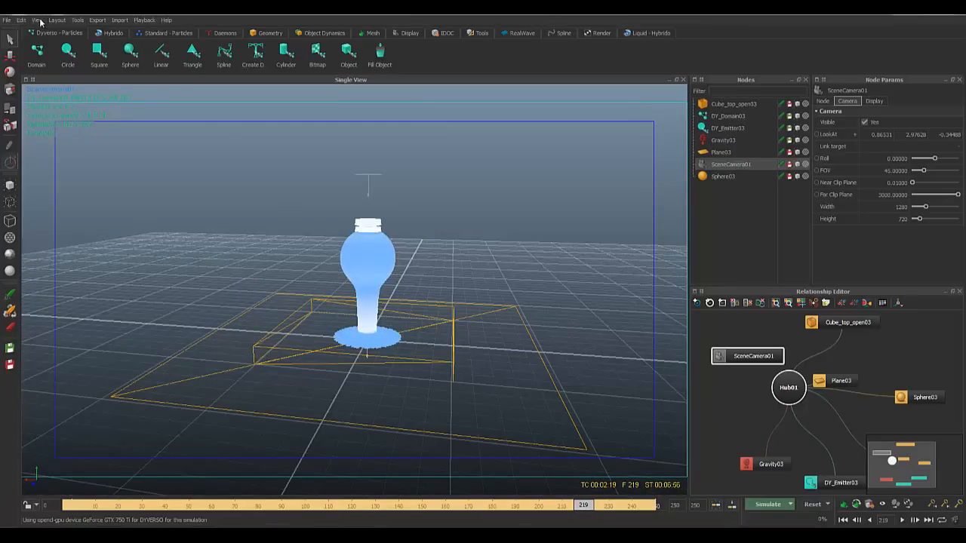
click(144, 19)
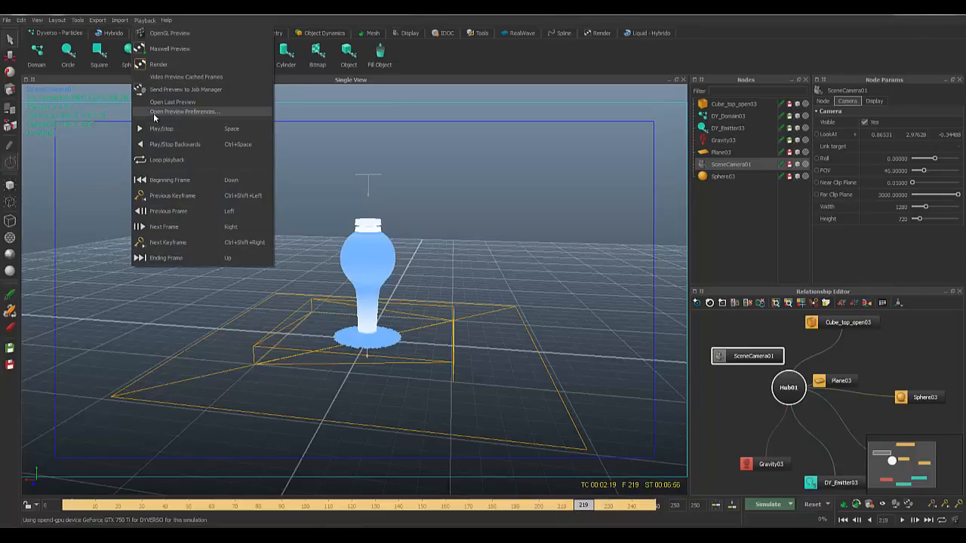
click(194, 111)
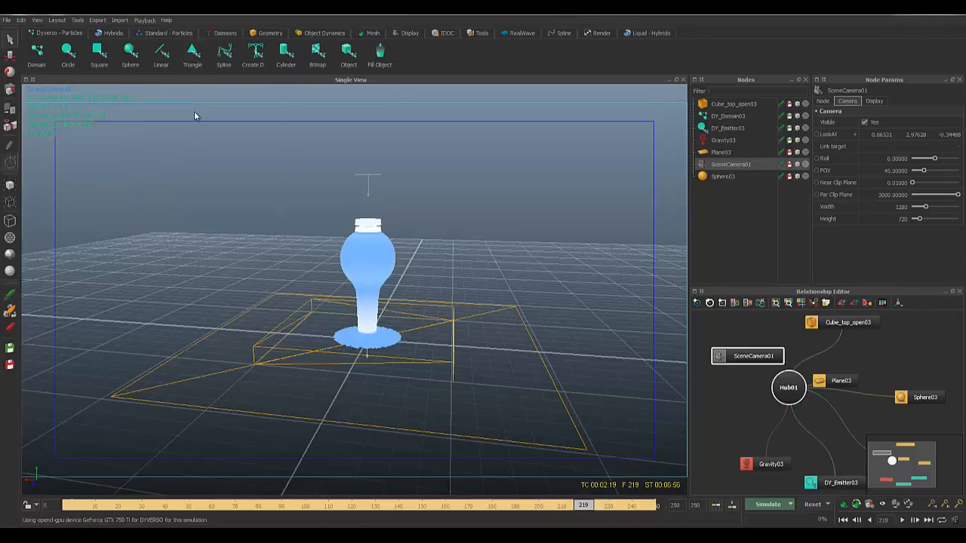
drag(470, 115, 391, 116)
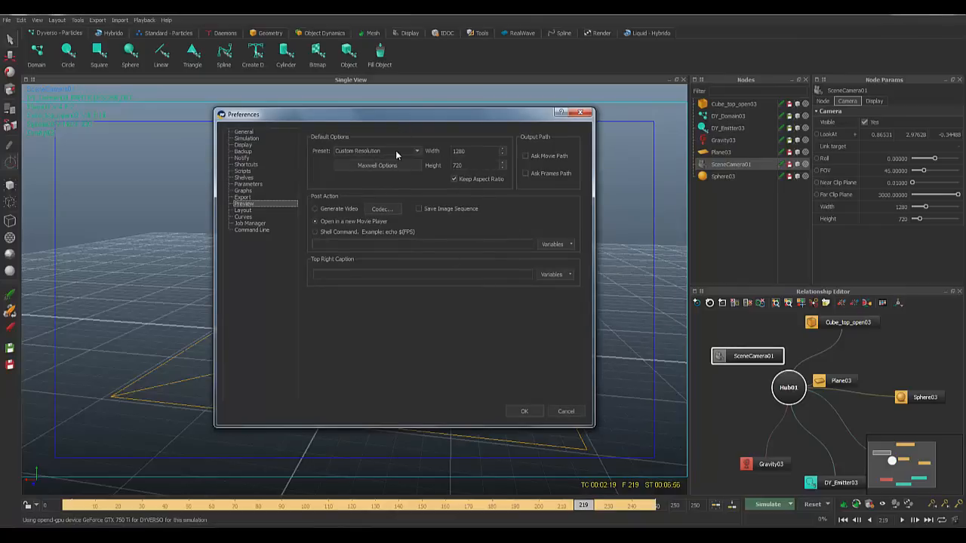
click(395, 151)
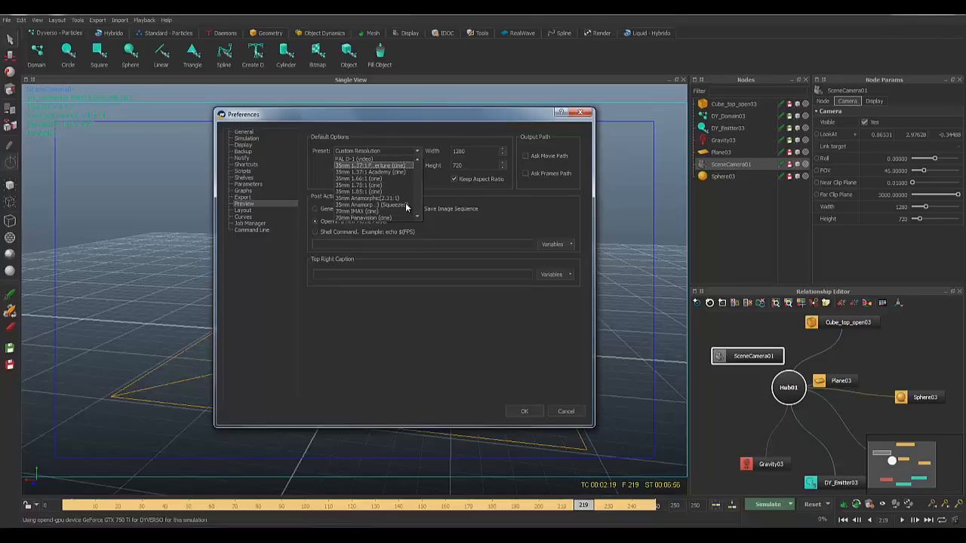
click(381, 158)
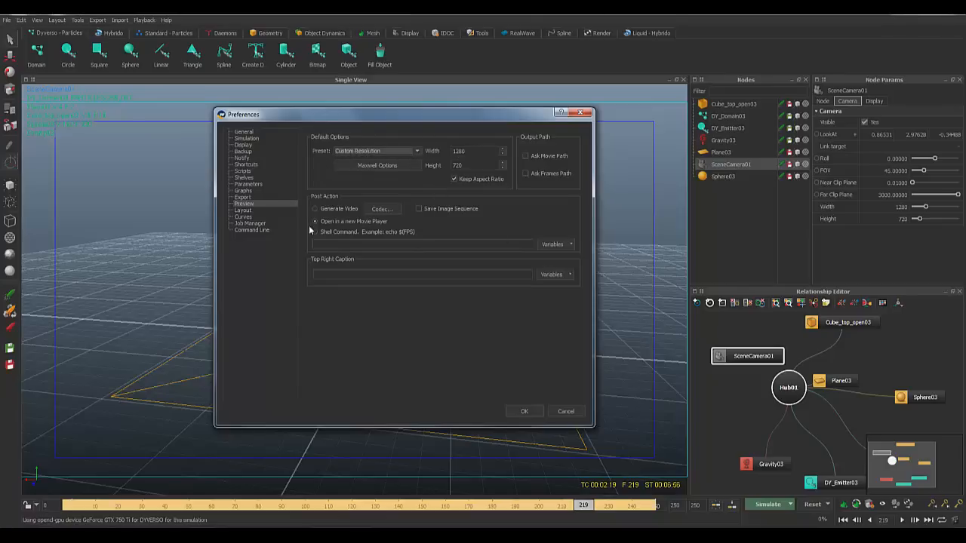
click(526, 413)
Step: Generate an OpenGL preview of the fluid simulation through the scene camera
click(145, 21)
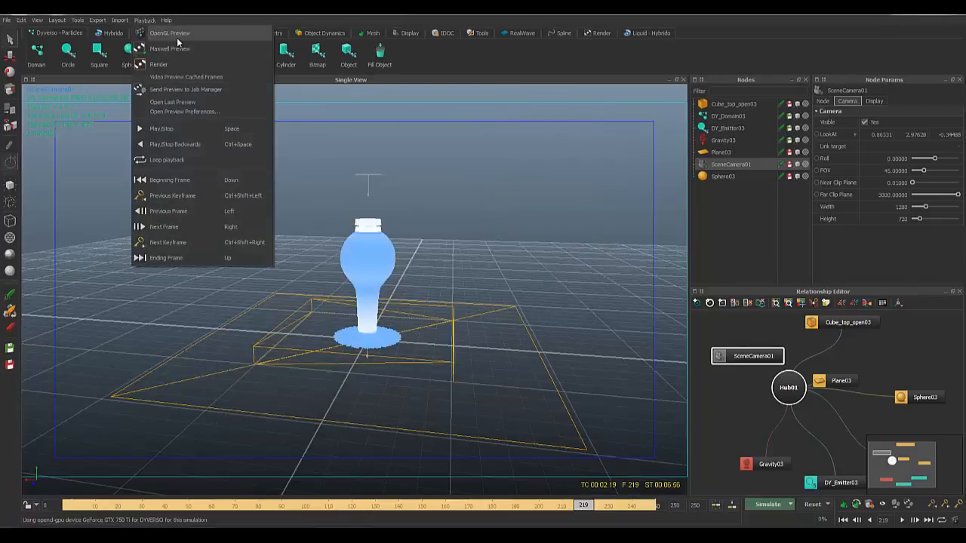
click(173, 33)
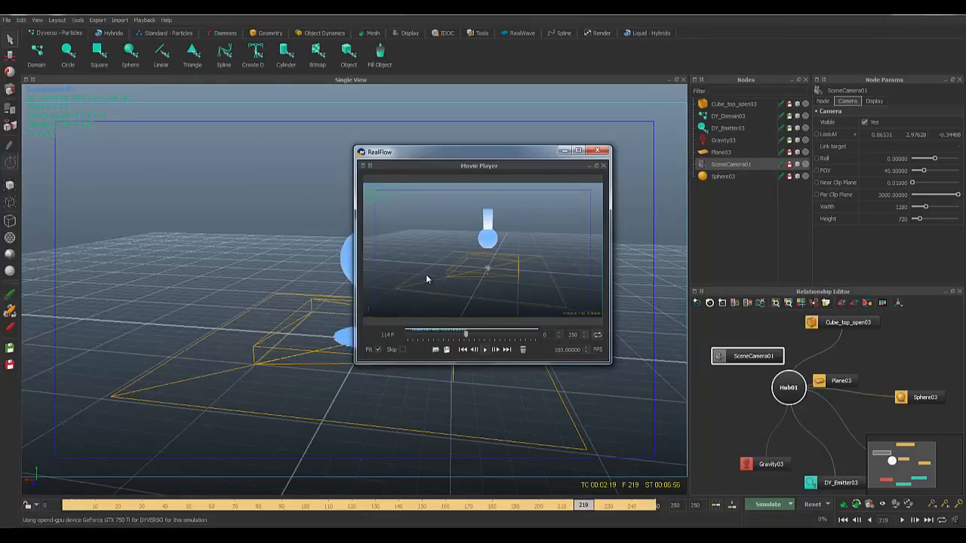
drag(478, 153, 465, 138)
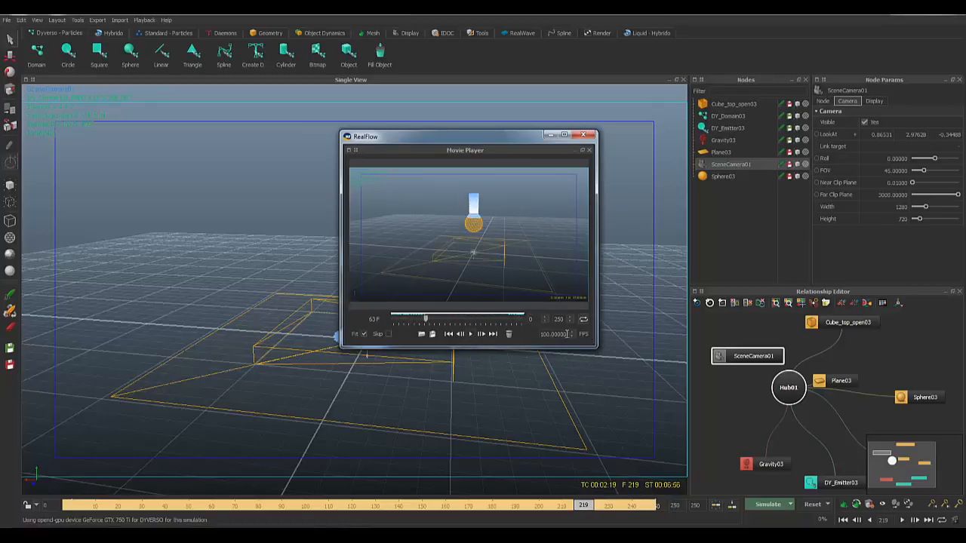
Step: Set the preview's playback rate to 24 FPS and replay it from the first frame
drag(569, 334, 529, 335)
text(24)
click(448, 335)
click(470, 334)
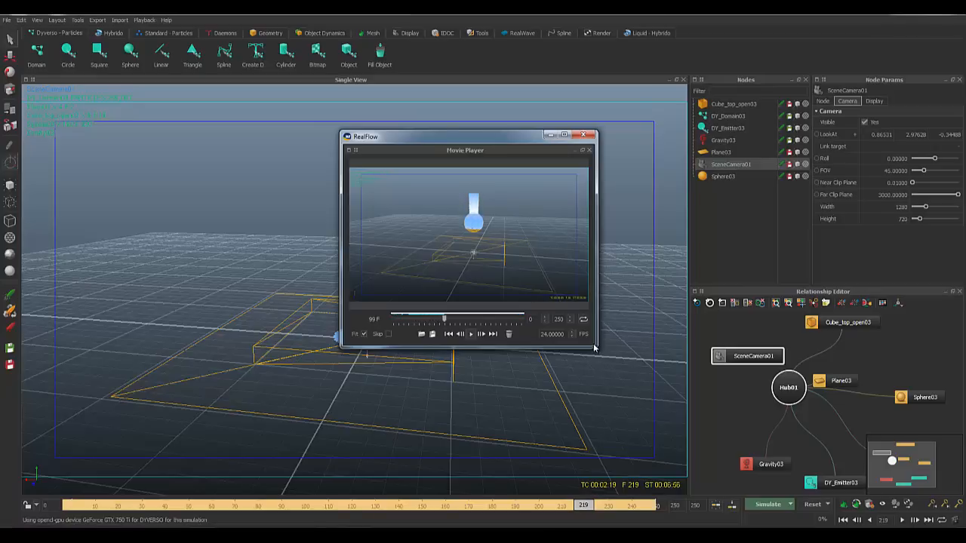
Step: Enlarge the Movie Player to watch the preview, pause the playback, and close the player
drag(597, 349, 849, 478)
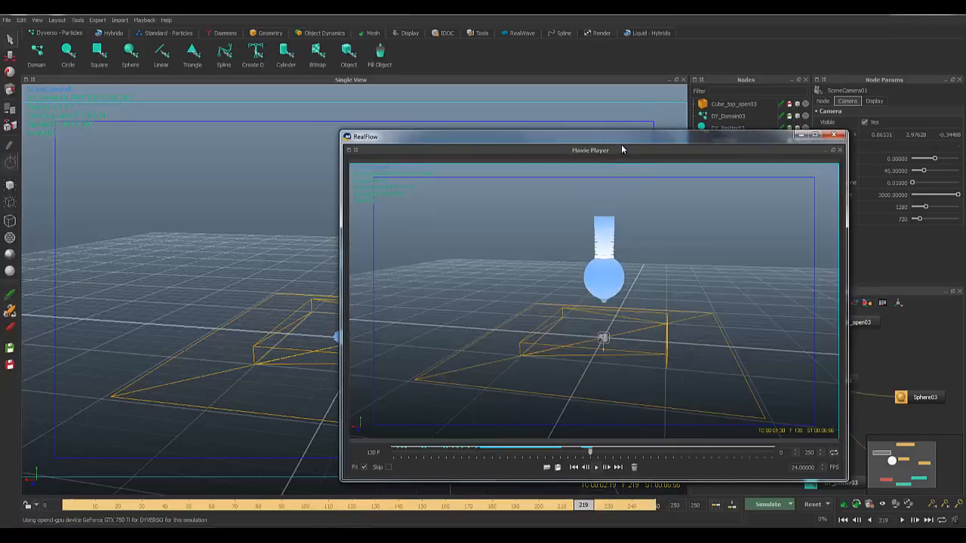
drag(621, 138, 524, 81)
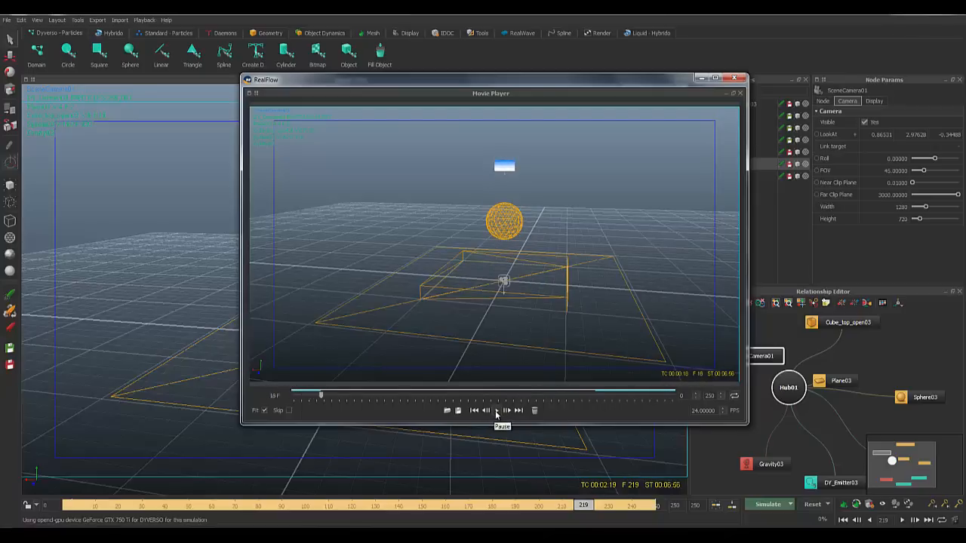
click(495, 411)
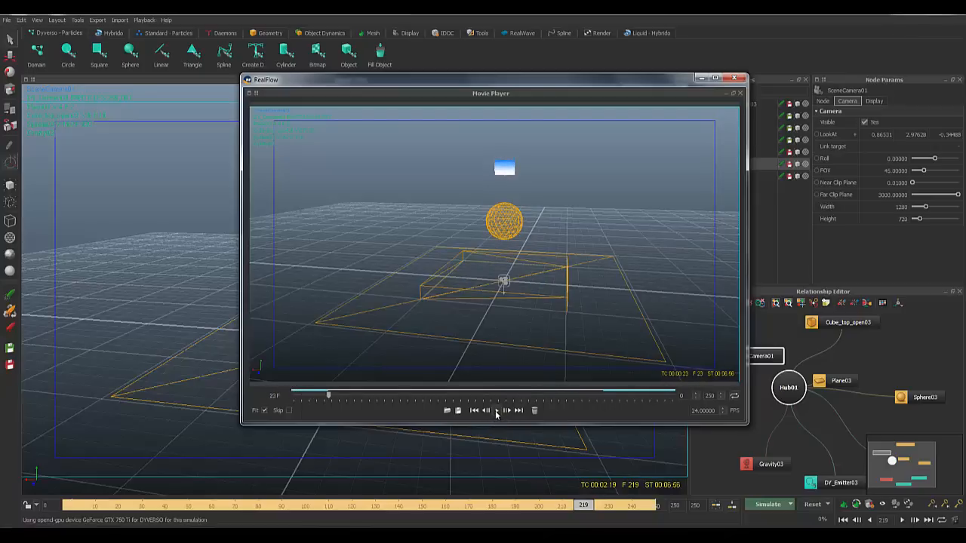
click(736, 79)
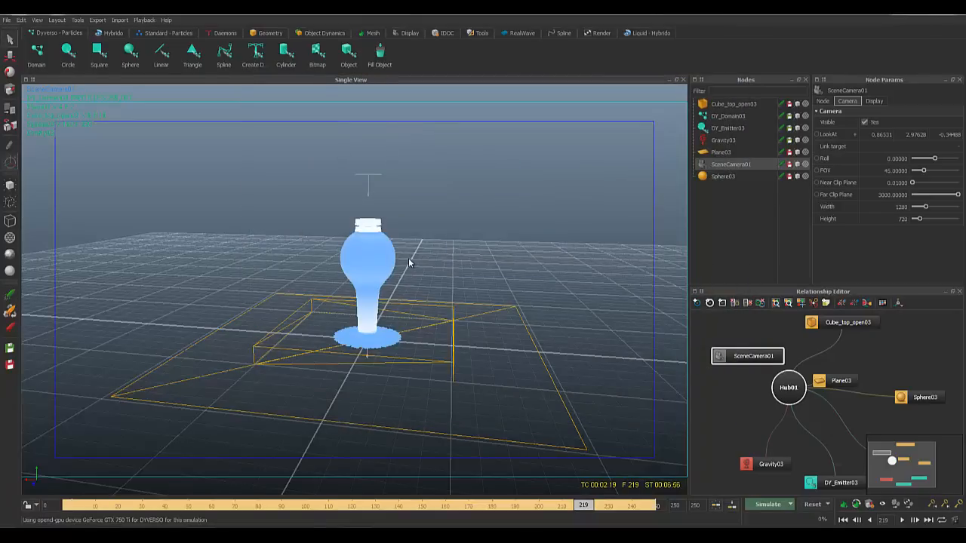
Step: Return to the perspective view and examine the fluid, sphere and container from several angles and distances
key(4)
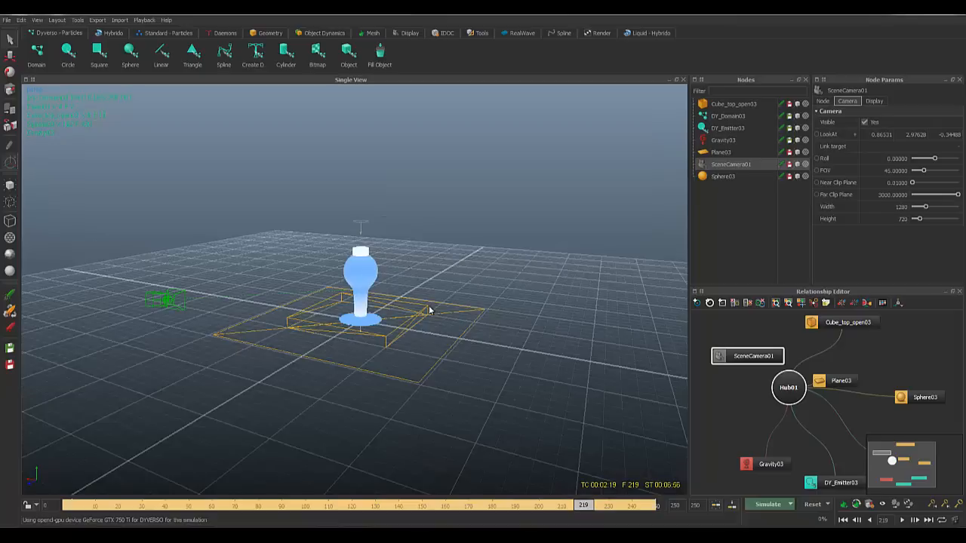
alt+drag(429, 310, 408, 338)
scroll(408, 338, up, 3)
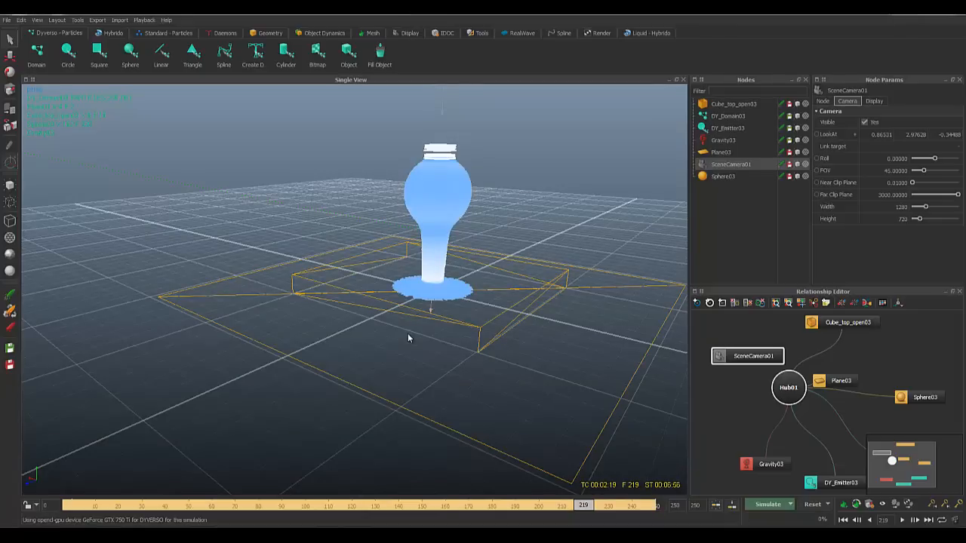
alt+drag(468, 321, 292, 367)
scroll(366, 344, down, 5)
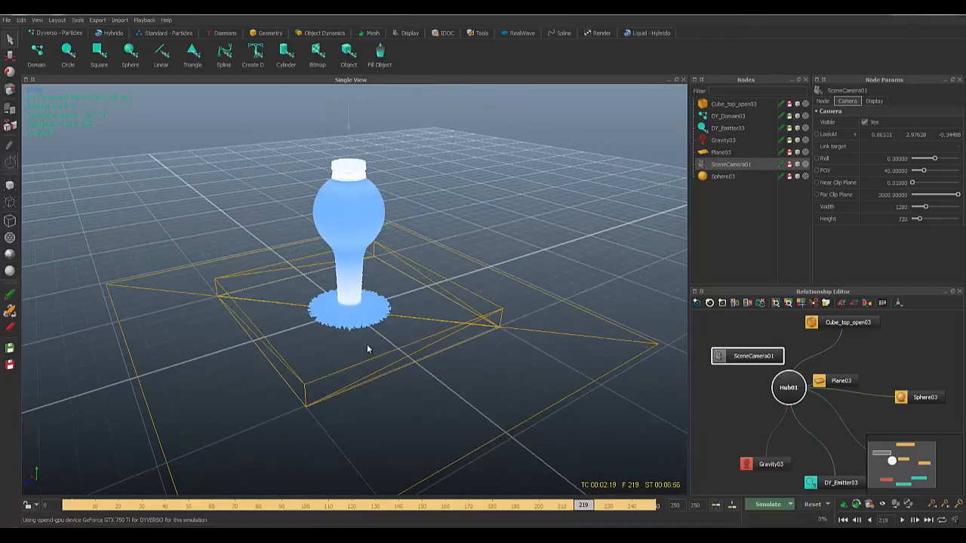
scroll(359, 352, up, 6)
alt+drag(352, 360, 302, 309)
scroll(383, 280, down, 3)
alt+drag(396, 375, 355, 336)
scroll(353, 349, up, 5)
scroll(352, 349, down, 5)
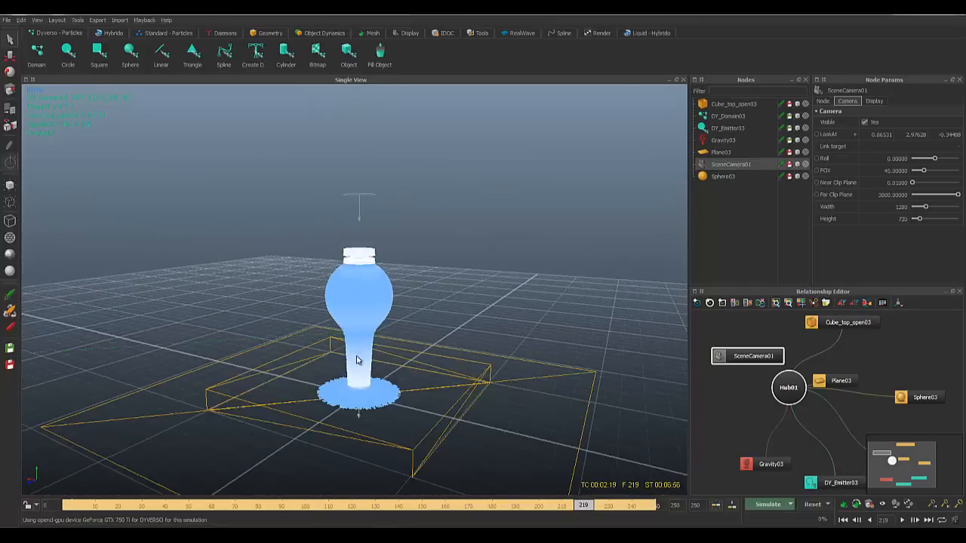
scroll(369, 316, up, 2)
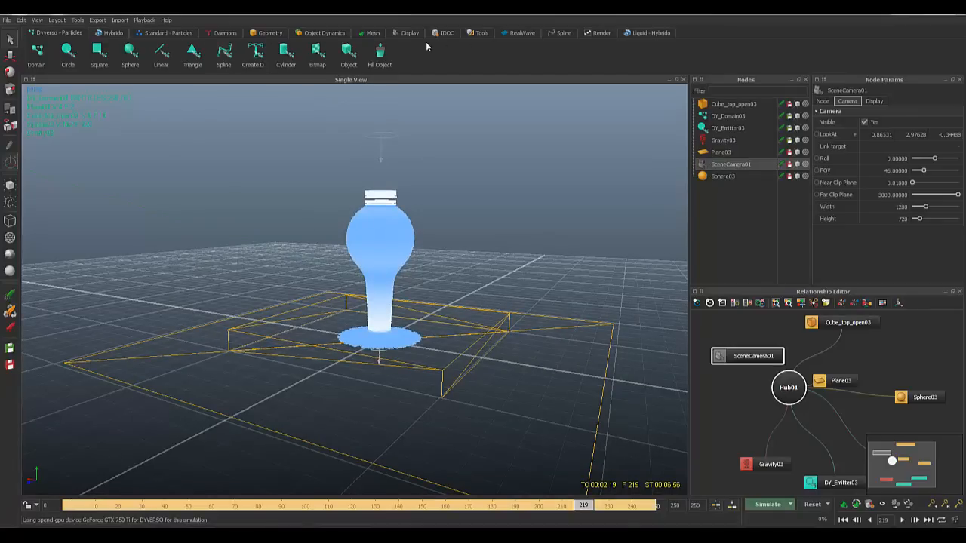
Step: Create a Particle Mesh VDB from the Dyverso domain and select the new mesh node
click(371, 33)
mouse_move(370, 250)
alt+mouse_down()
mouse_move(351, 261)
mouse_move(354, 252)
alt+mouse_up()
alt+middle_drag(370, 245, 323, 299)
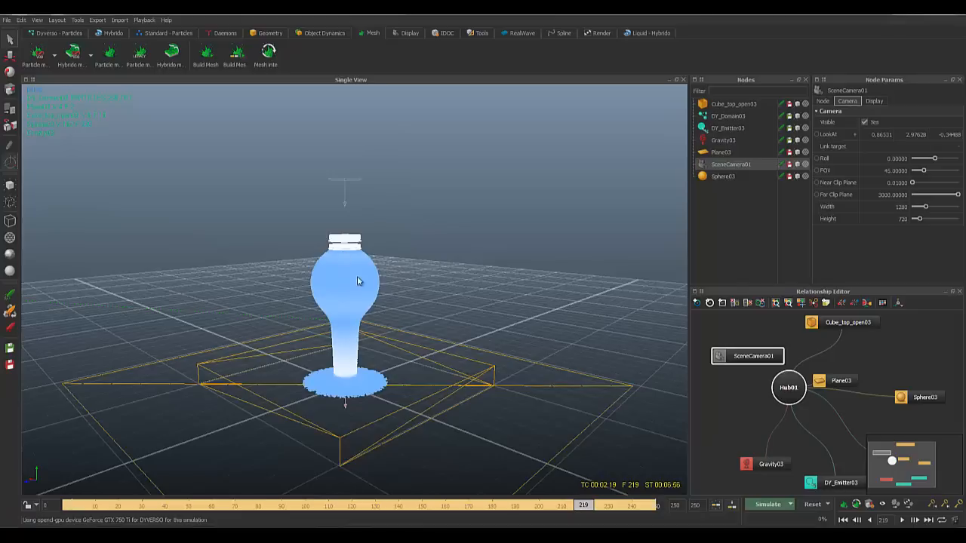
click(727, 116)
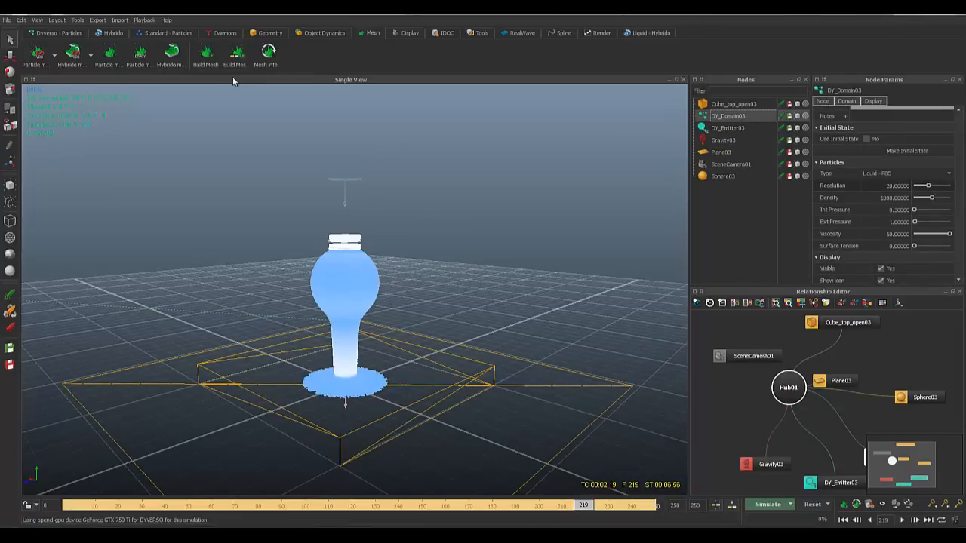
click(54, 56)
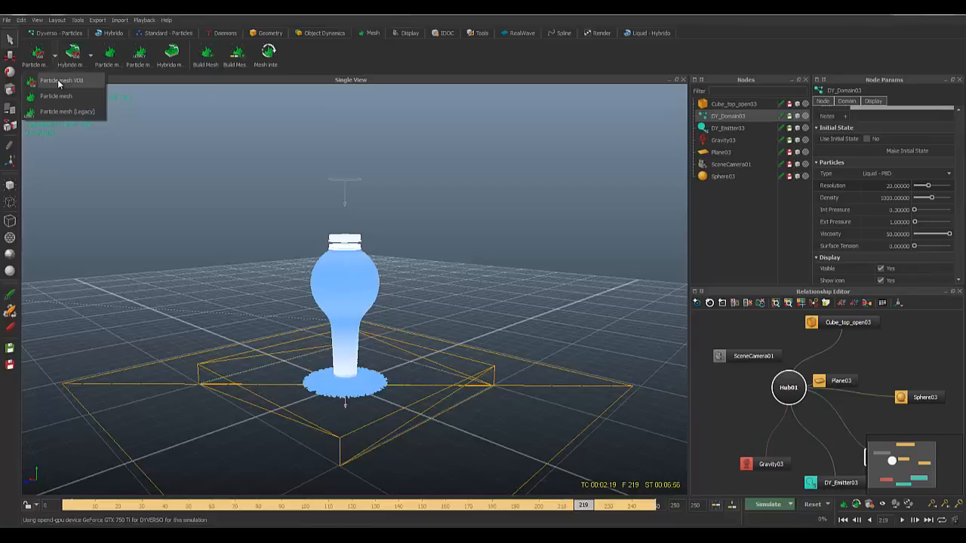
click(59, 81)
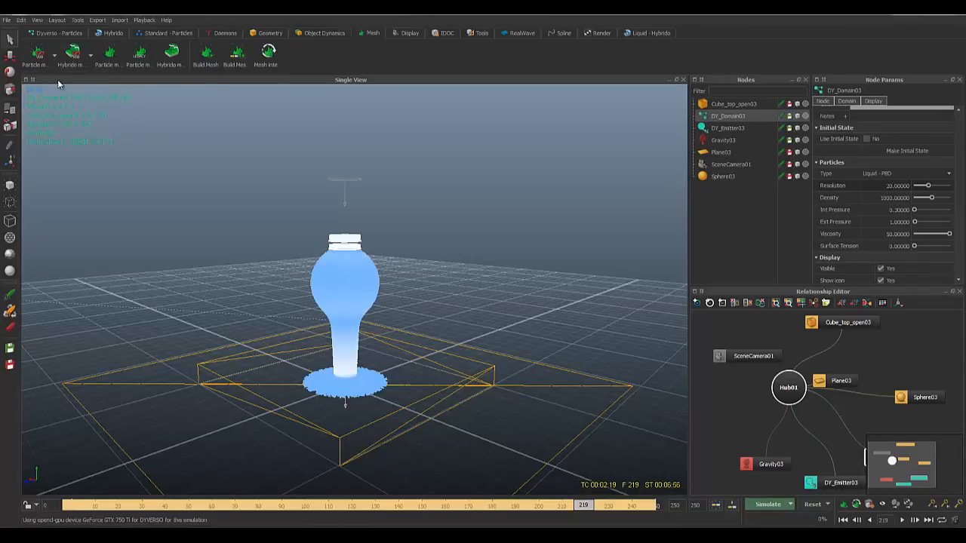
drag(709, 161, 710, 155)
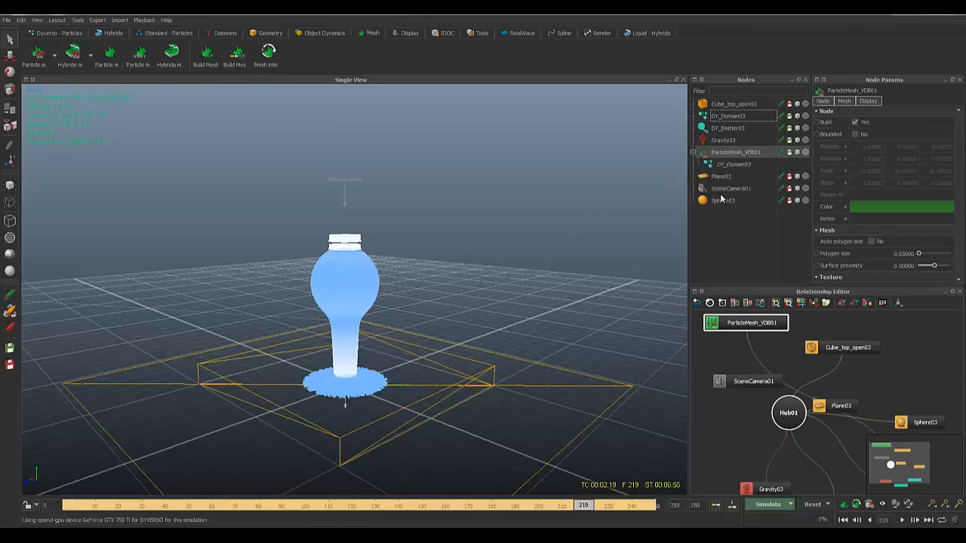
Step: Review the mesh parameters of ParticleMesh_VDB01 and build its mesh for the current frame
click(743, 154)
mouse_move(413, 228)
alt+mouse_down()
mouse_move(437, 232)
mouse_move(422, 231)
alt+mouse_up()
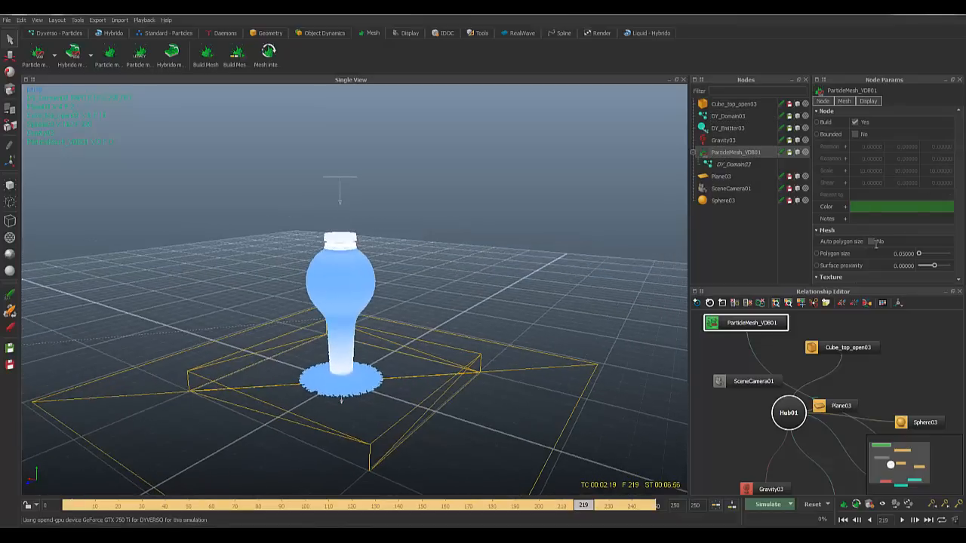
scroll(866, 194, down, 5)
scroll(860, 215, up, 3)
scroll(850, 229, down, 3)
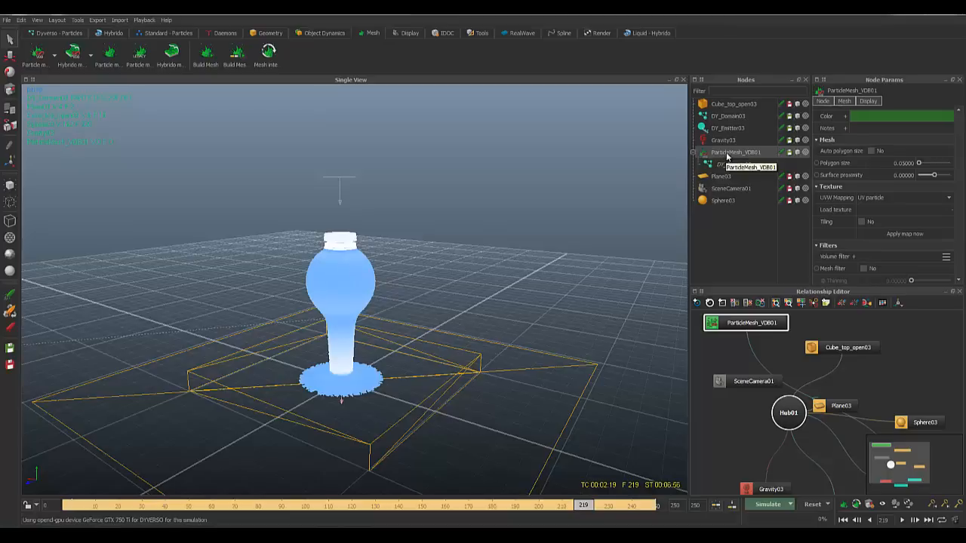
right_click(727, 156)
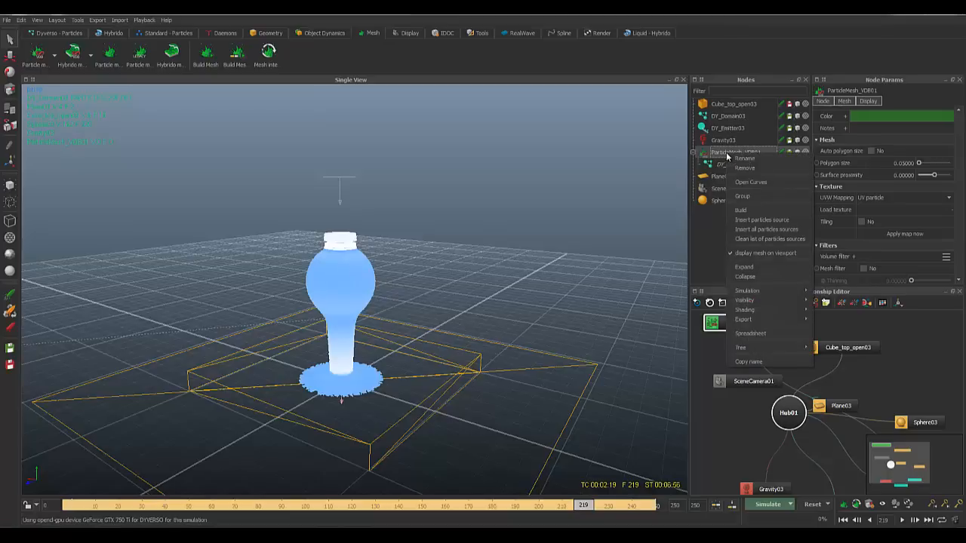
click(749, 212)
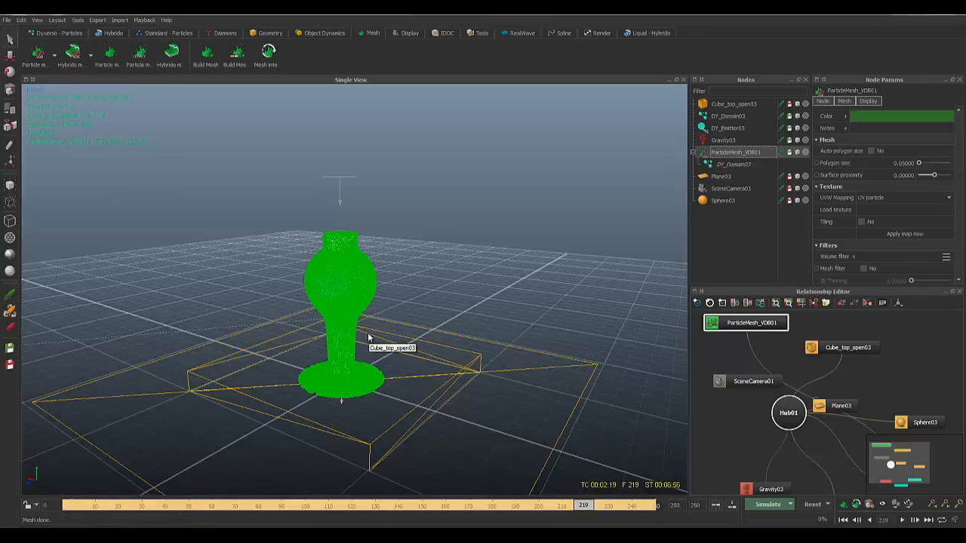
Step: Display the scene with smooth shading, clear the selection and examine the built fluid mesh up close
mouse_move(368, 337)
alt+mouse_down()
mouse_move(388, 342)
mouse_move(371, 345)
alt+mouse_up()
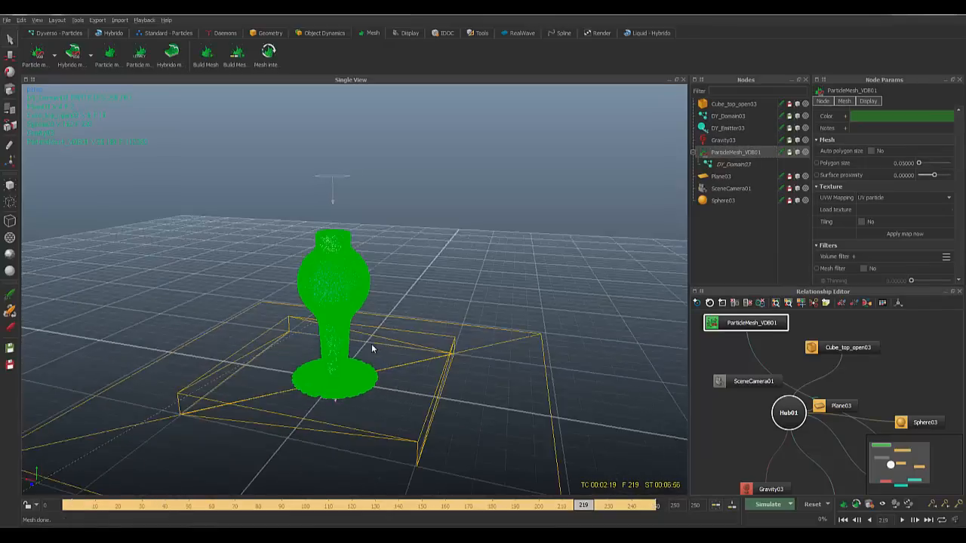
alt+middle_drag(371, 345, 402, 291)
alt+drag(402, 290, 406, 321)
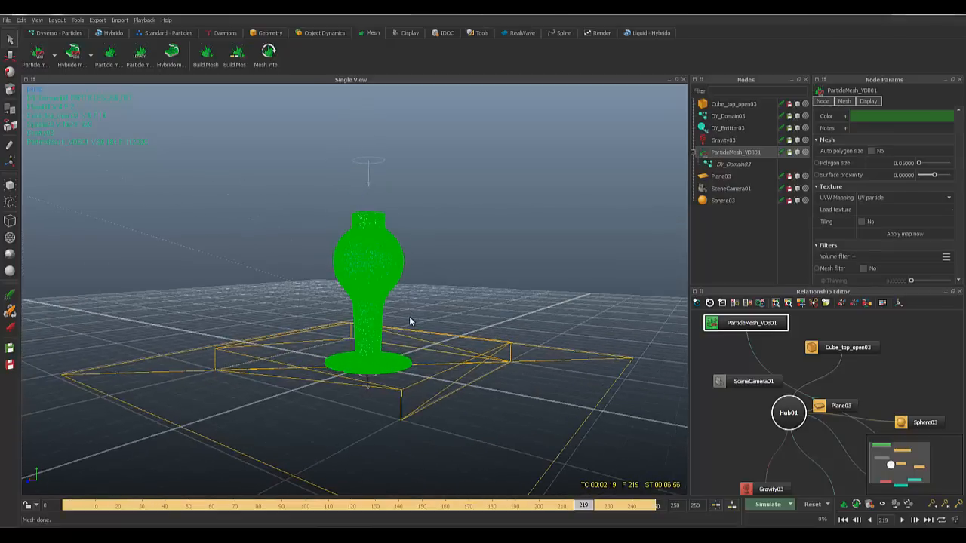
key(0)
mouse_move(382, 297)
alt+mouse_down()
mouse_move(420, 291)
mouse_move(481, 196)
alt+mouse_up()
click(481, 198)
alt+drag(444, 277, 436, 275)
scroll(404, 278, up, 6)
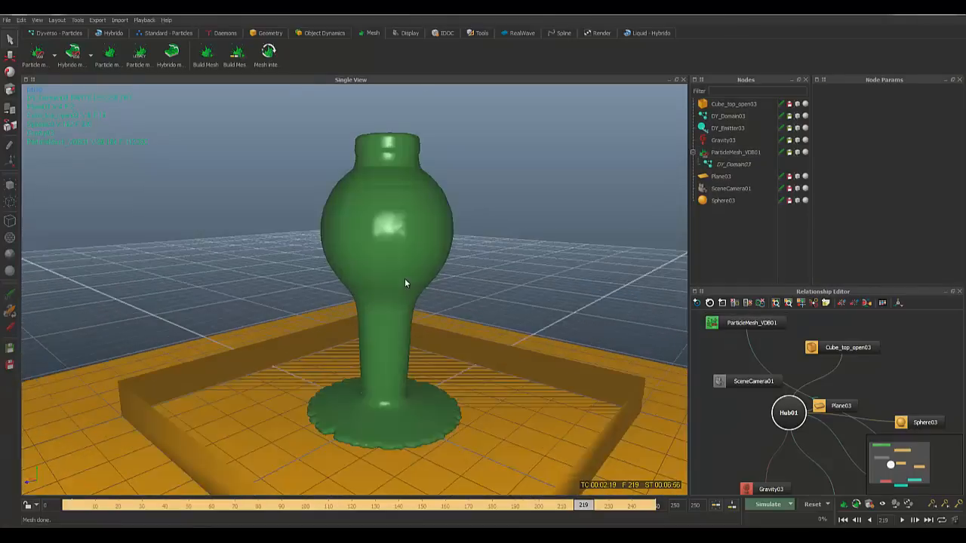
alt+drag(407, 324, 405, 247)
Step: Try the mesh filter on ParticleMesh_VDB01 and turn it back off
click(732, 152)
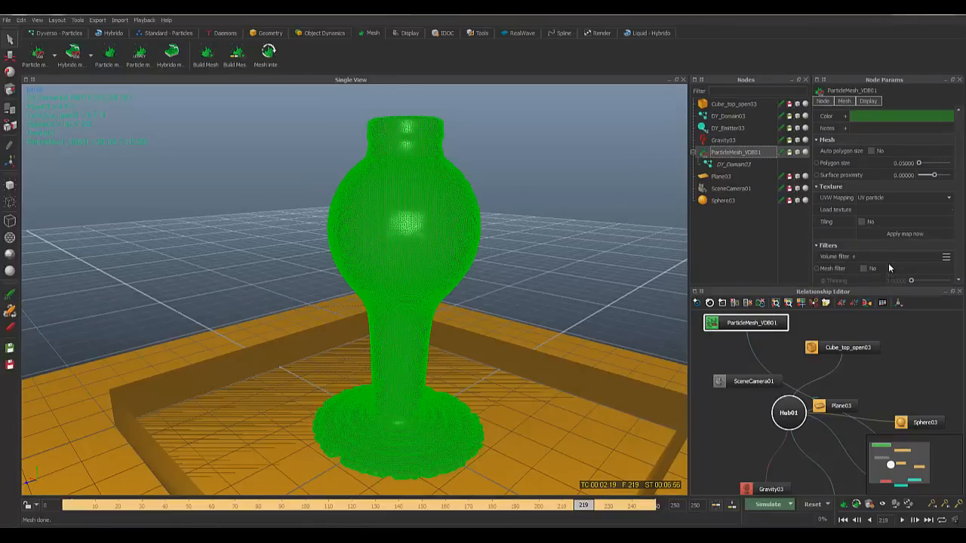
scroll(883, 256, down, 2)
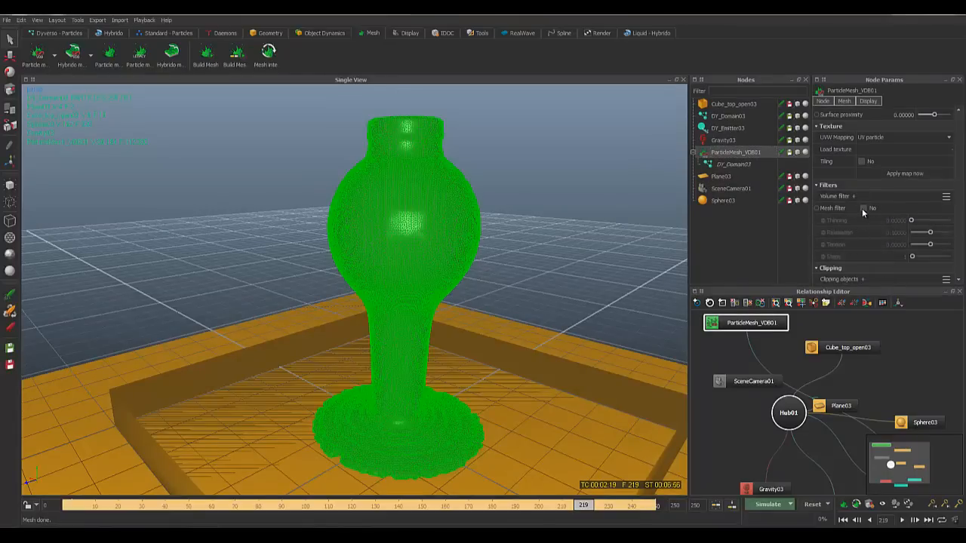
click(863, 209)
click(864, 209)
Step: Clear the selection and inspect the shaded fluid mesh from its neck down to its base
mouse_move(490, 222)
alt+mouse_down()
mouse_move(457, 231)
mouse_move(504, 224)
alt+mouse_up()
click(490, 172)
alt+drag(411, 260, 370, 267)
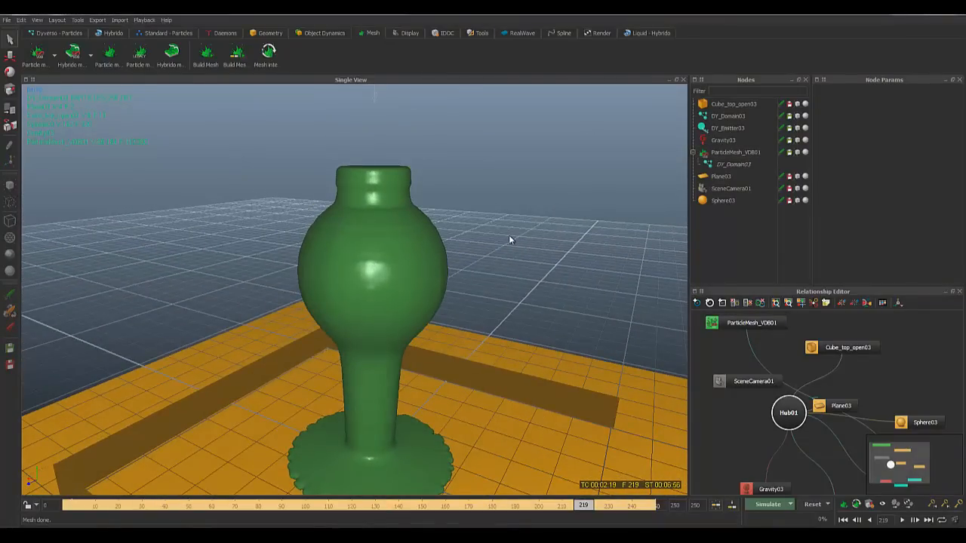
mouse_move(518, 300)
alt+mouse_down()
mouse_move(483, 301)
mouse_move(520, 296)
alt+mouse_up()
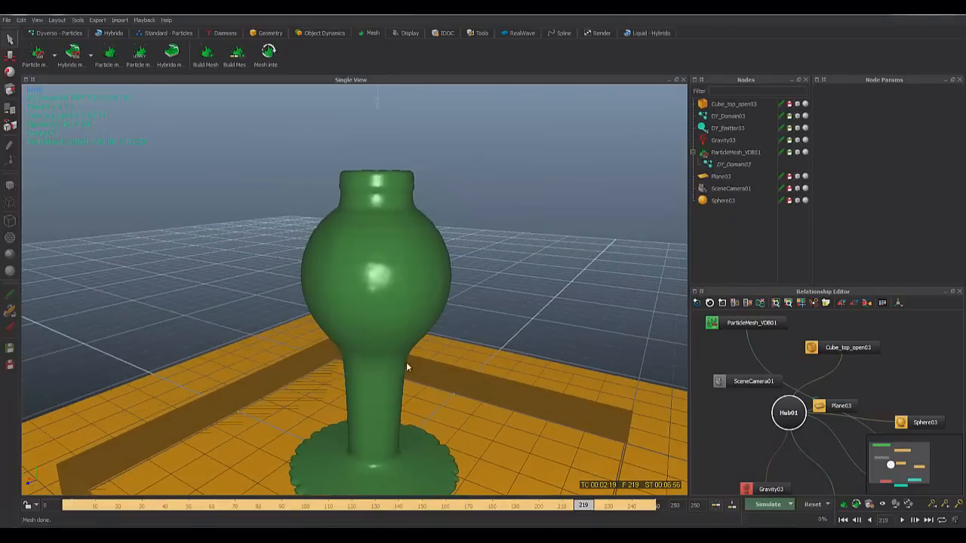
alt+middle_drag(421, 412, 331, 266)
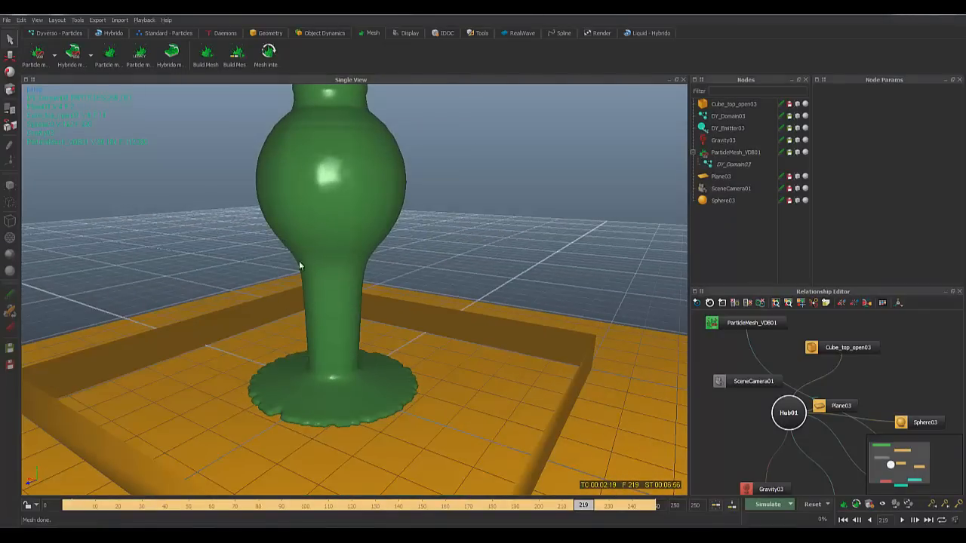
scroll(285, 231, down, 4)
scroll(285, 230, down, 2)
scroll(306, 274, up, 8)
scroll(307, 273, down, 5)
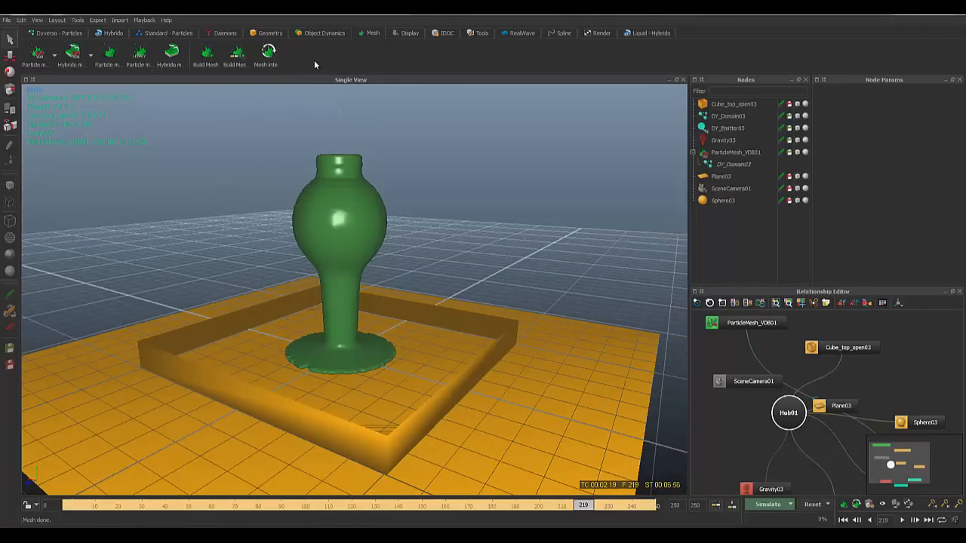
Step: In Export Central, enable the Mesh cache (.bin) export for ParticleMesh_VDB01, check DY_Domain03's export formats and close the window
key(F12)
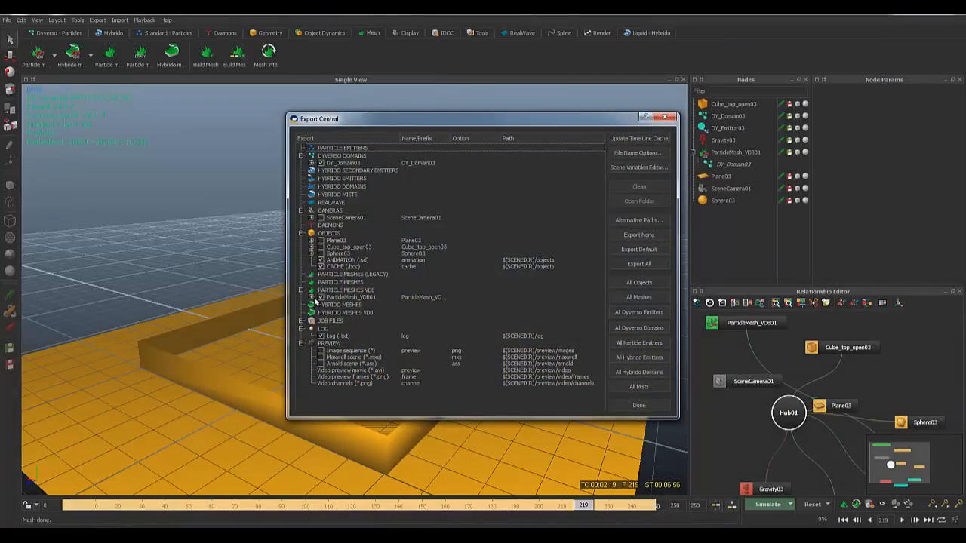
click(314, 297)
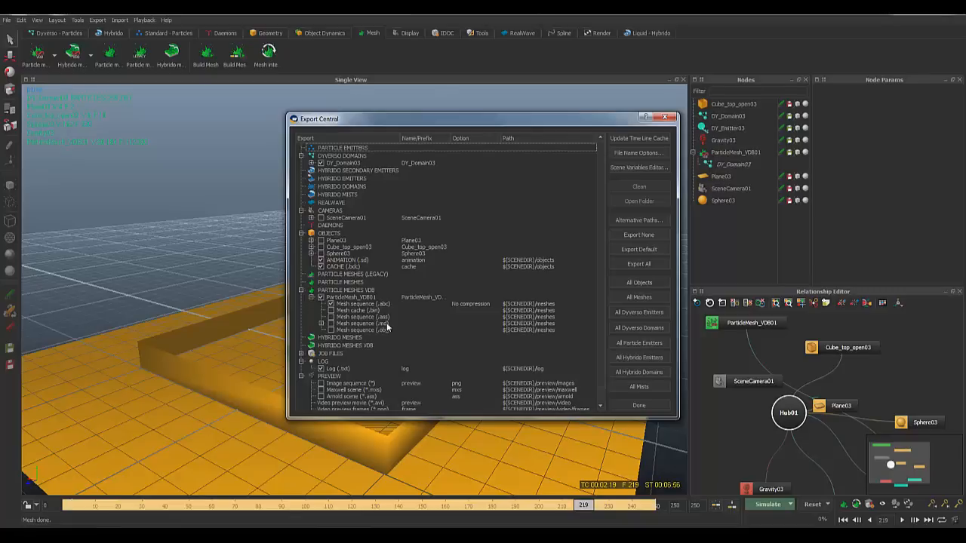
click(331, 310)
click(311, 163)
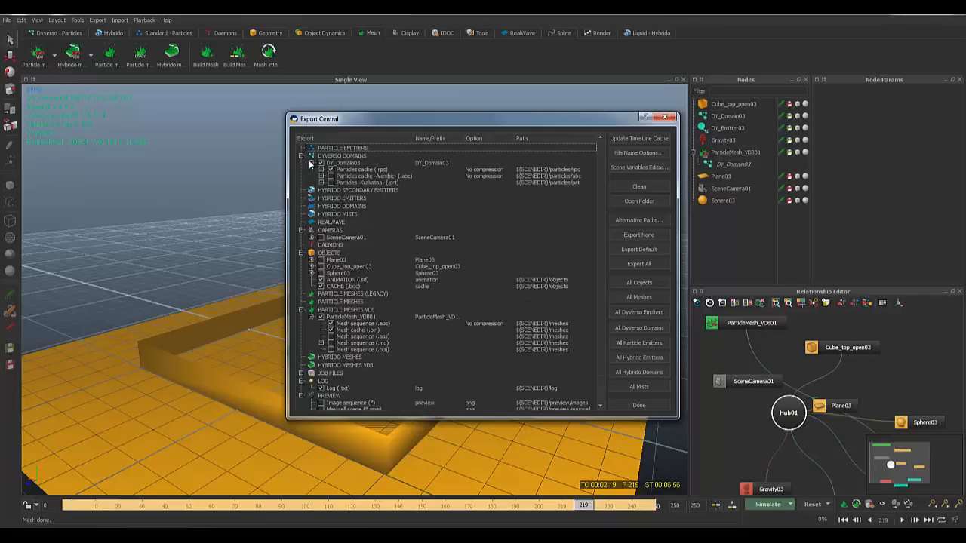
click(311, 163)
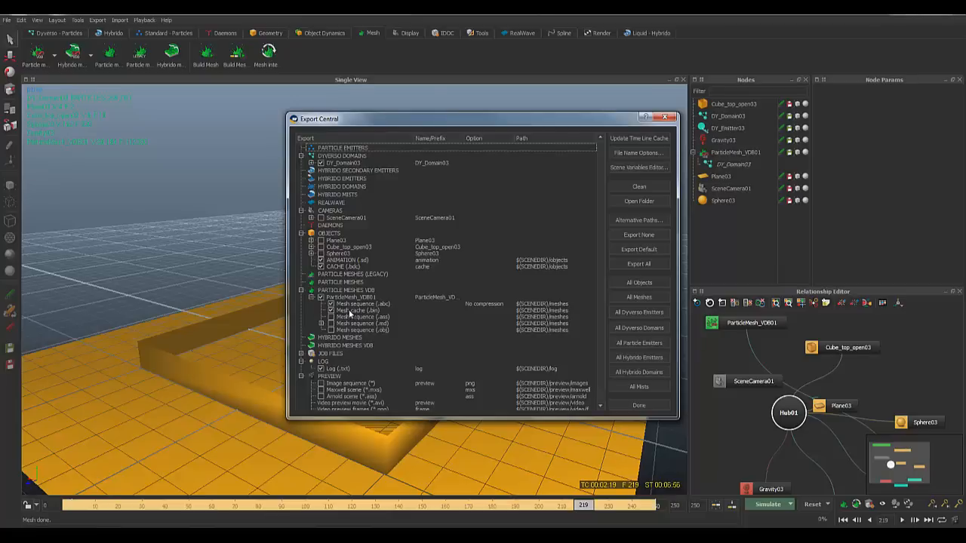
click(619, 405)
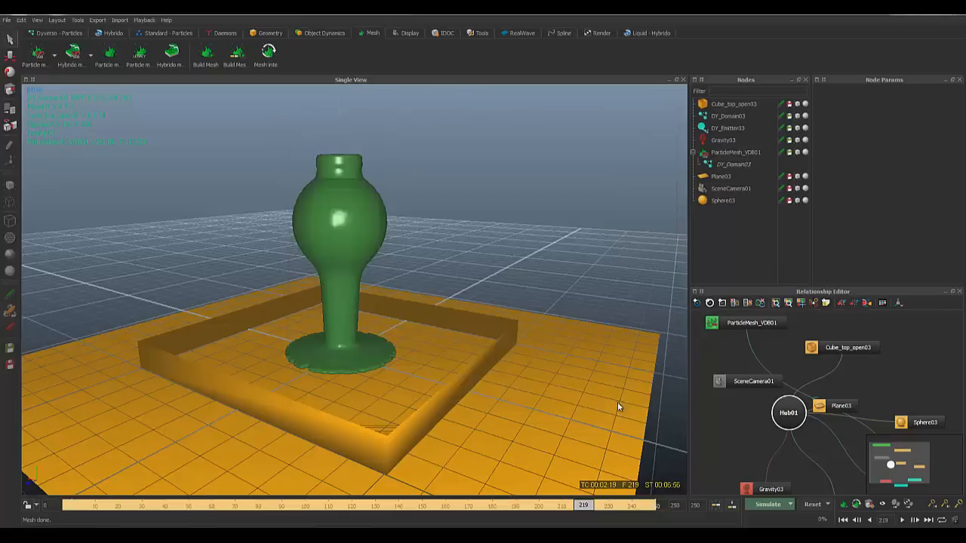
Step: Select DY_Domain03 and return the timeline to frame 0
middle_drag(529, 249, 498, 226)
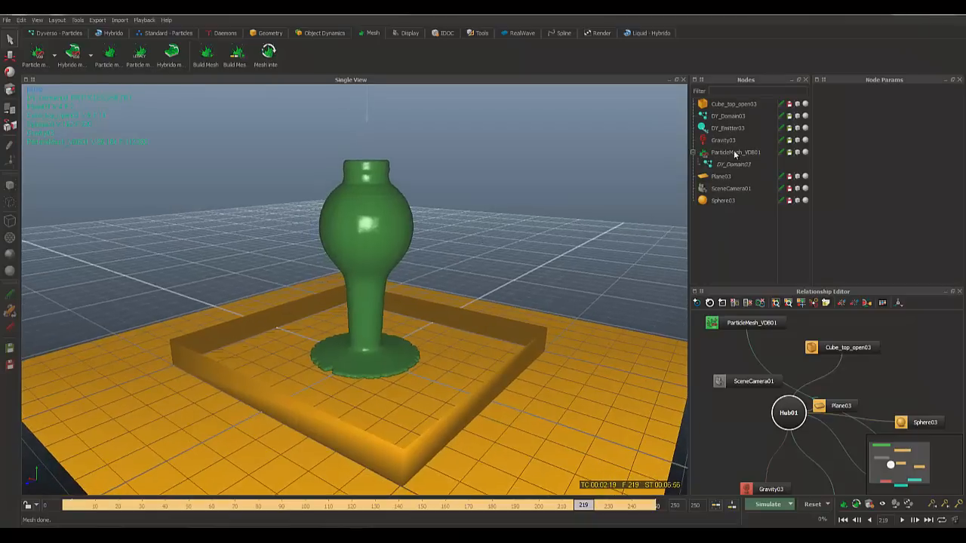
click(726, 117)
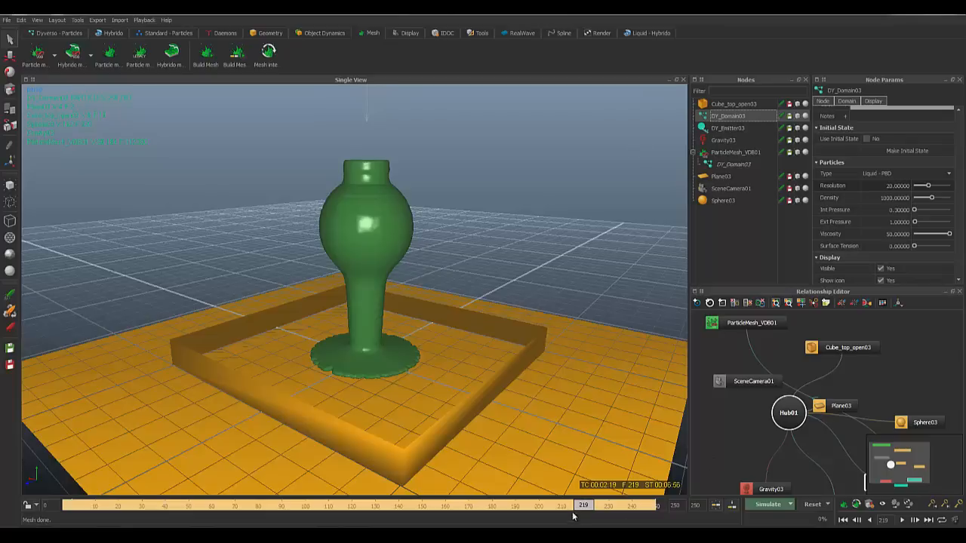
drag(581, 504, 89, 506)
scroll(234, 239, down, 5)
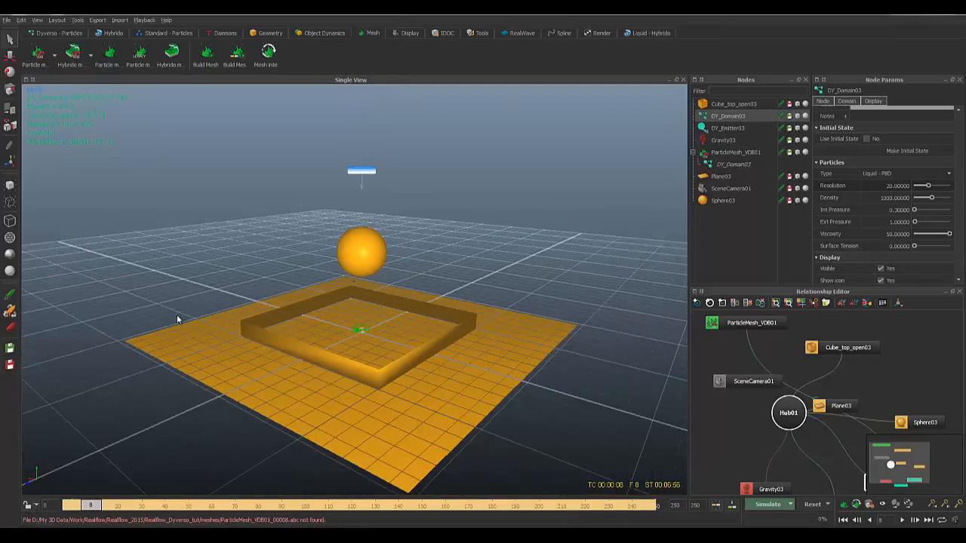
mouse_move(177, 316)
alt+mouse_down()
mouse_move(188, 312)
mouse_move(183, 323)
alt+mouse_up()
drag(85, 510, 47, 510)
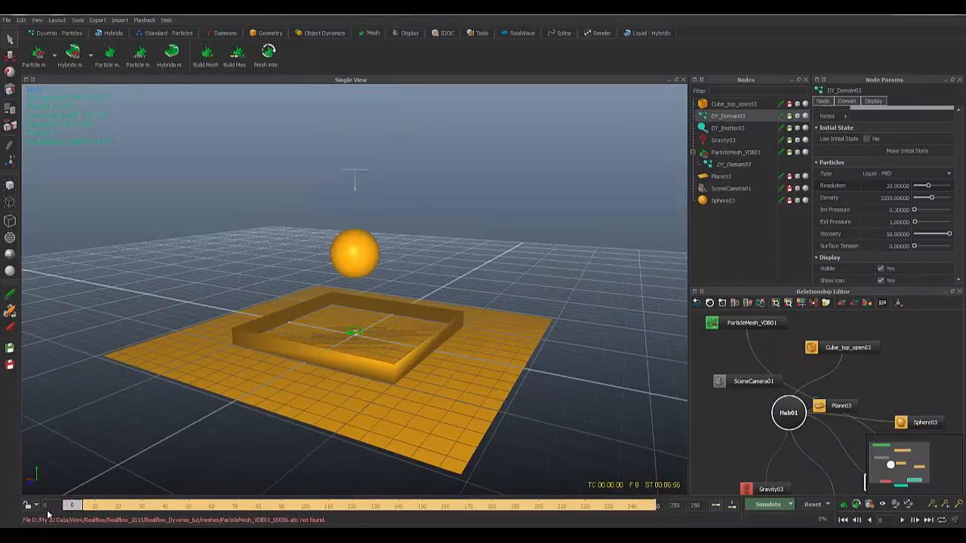
alt+drag(251, 291, 246, 244)
scroll(258, 240, up, 3)
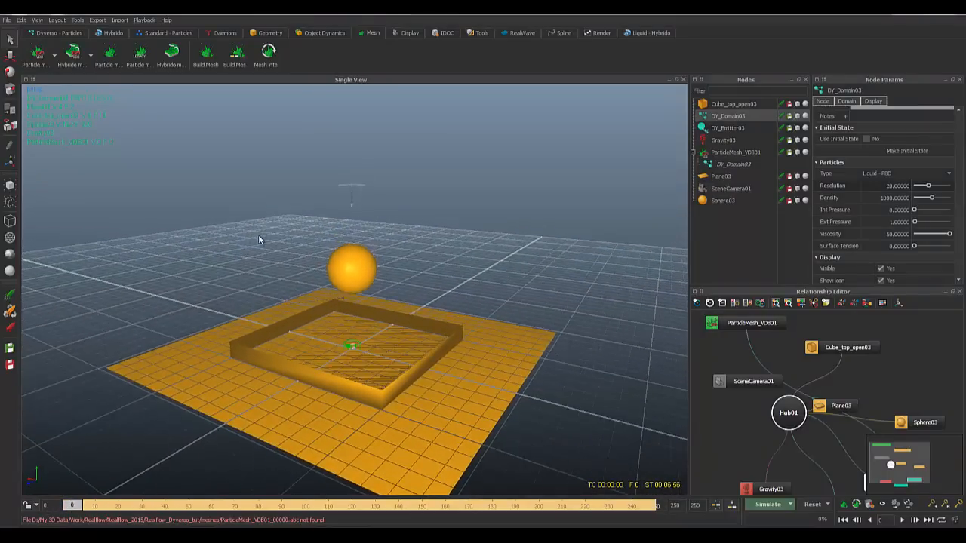
Step: Switch DY_Domain03 from active to cache mode and run the simulation from frame 0, accepting the overwrite of cached data
key(8)
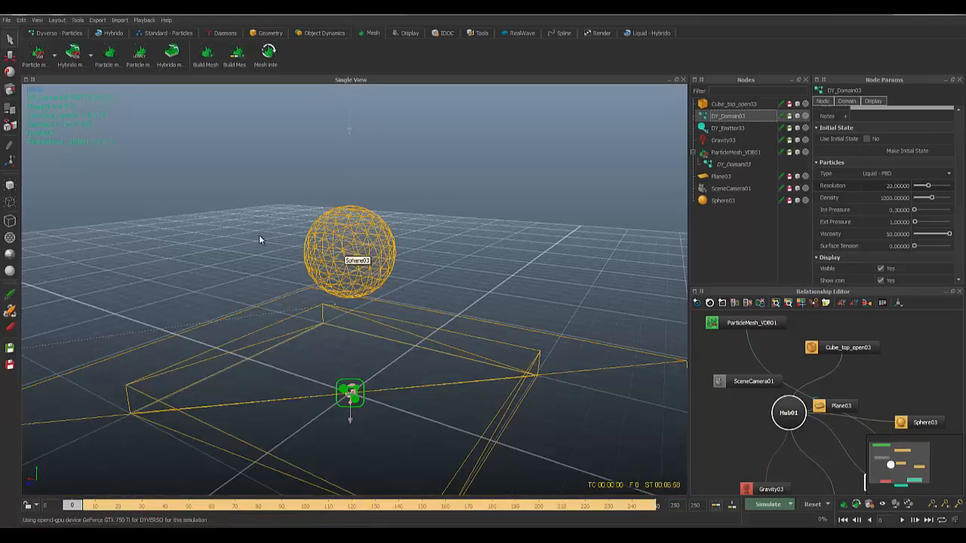
click(743, 118)
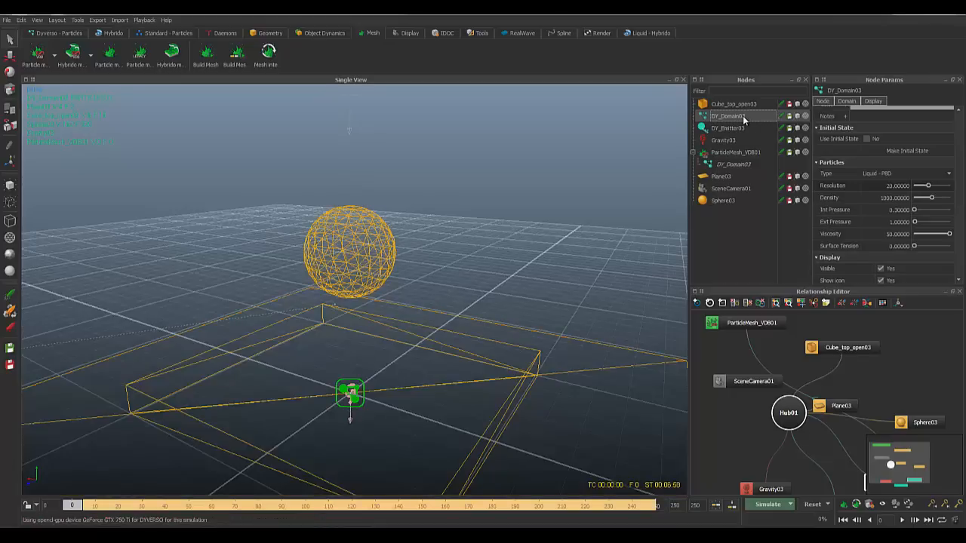
click(782, 116)
key(0)
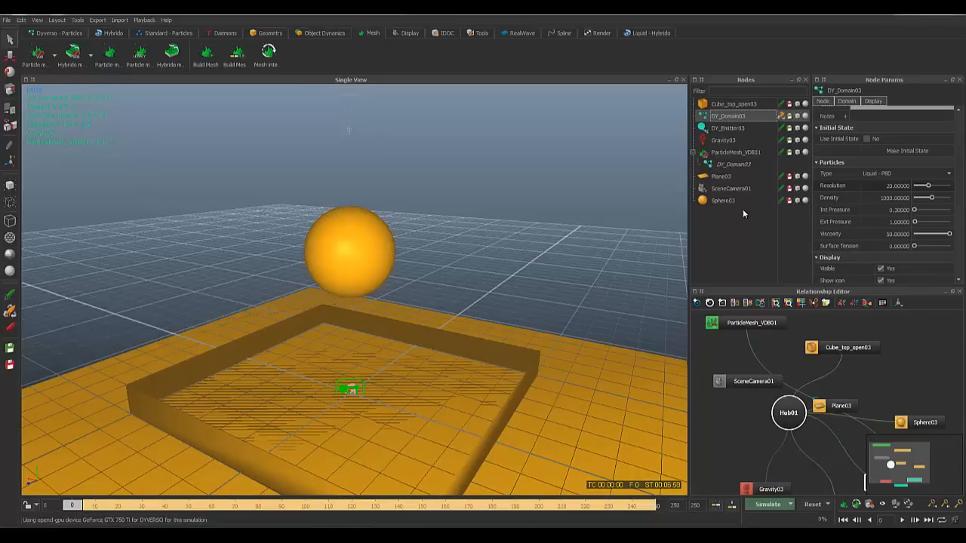
click(768, 505)
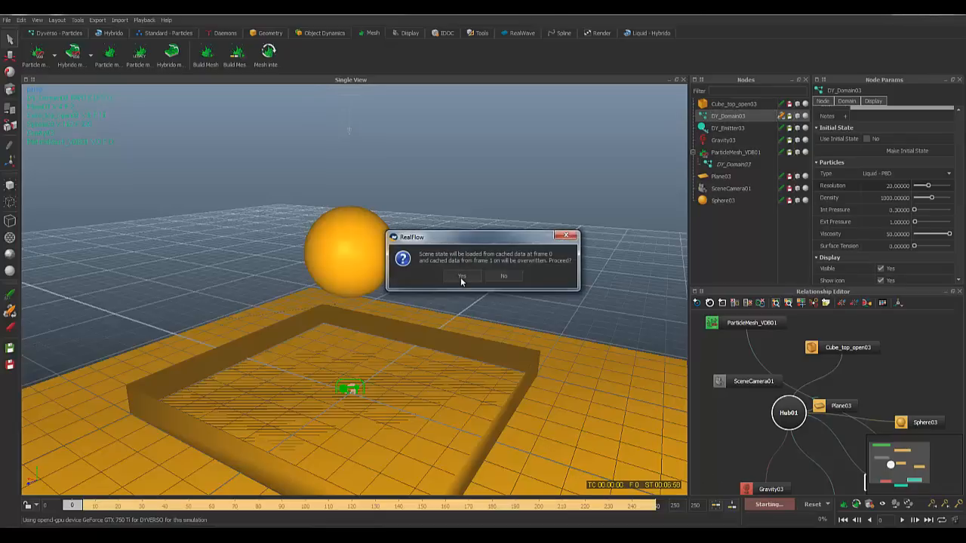
click(462, 277)
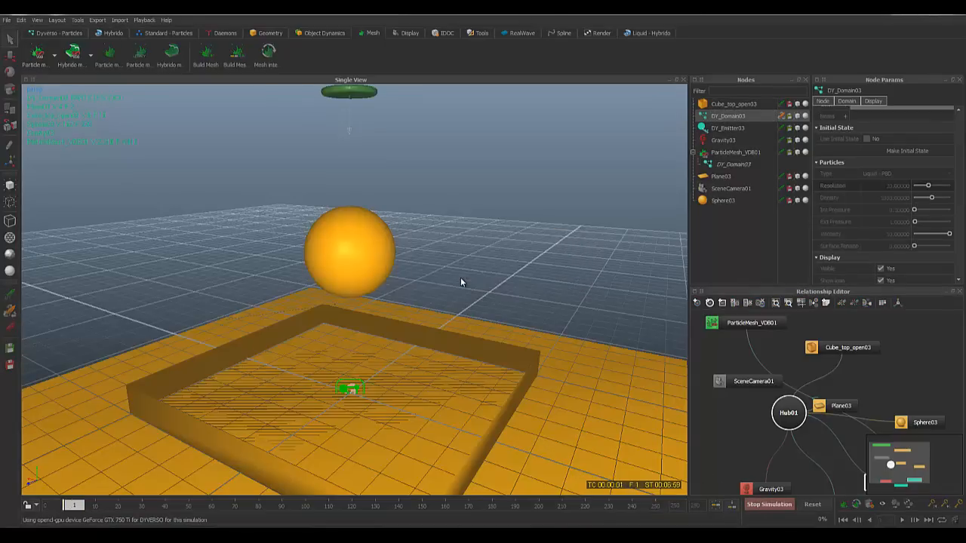
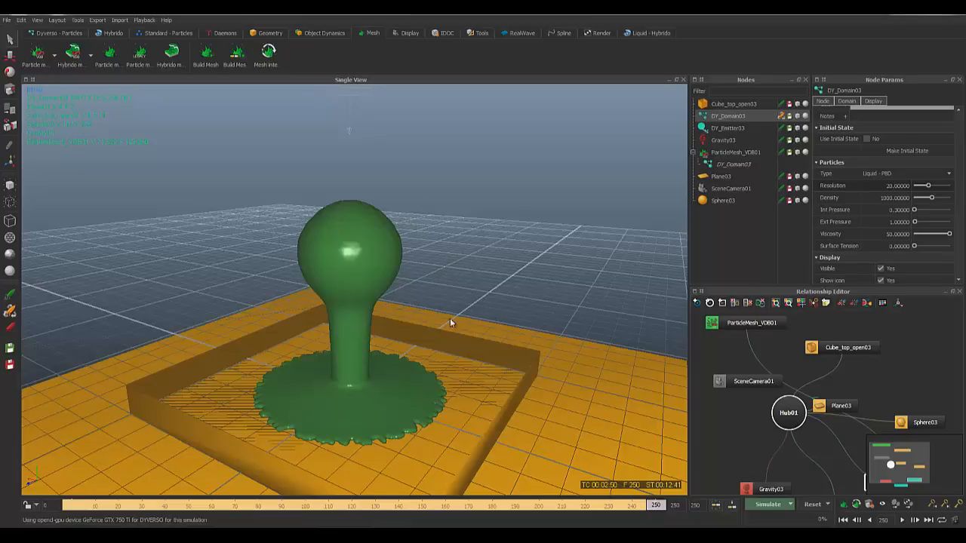
Step: Scrub to frame 240 and examine the meshed fluid and its spread in the container from several angles and distances
alt+drag(450, 320, 490, 257)
mouse_move(651, 511)
mouse_down()
mouse_move(153, 506)
mouse_move(681, 500)
mouse_move(594, 503)
mouse_move(634, 502)
mouse_up()
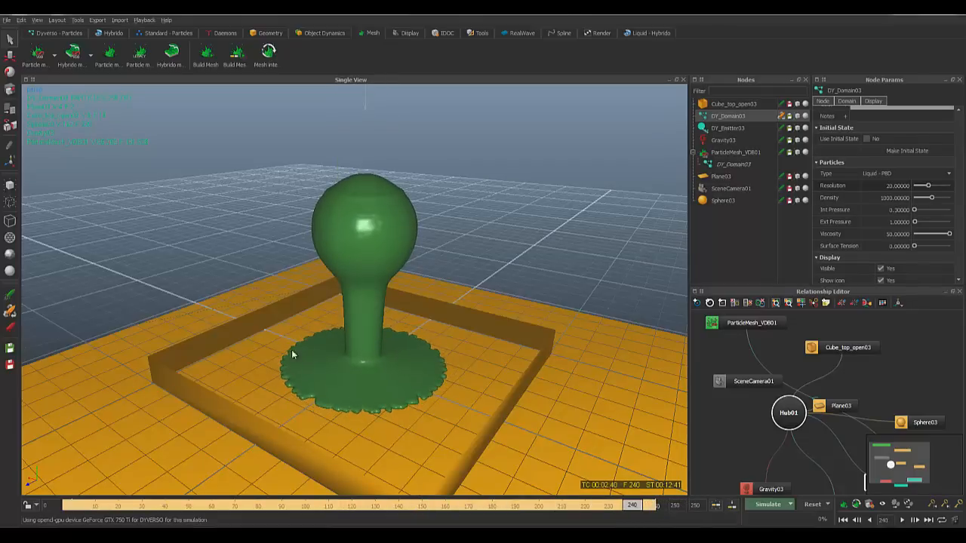
alt+drag(294, 354, 316, 309)
scroll(316, 309, down, 5)
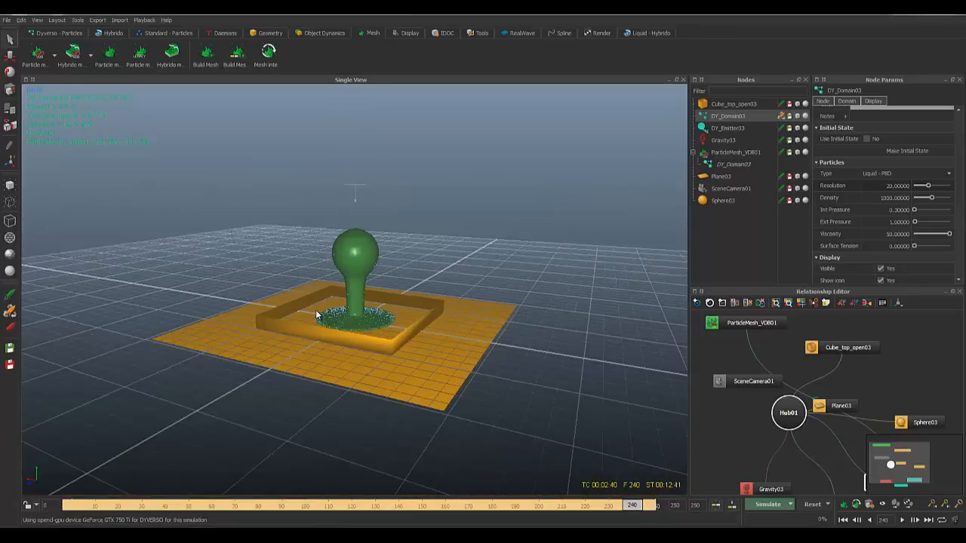
scroll(316, 310, down, 3)
scroll(409, 365, up, 8)
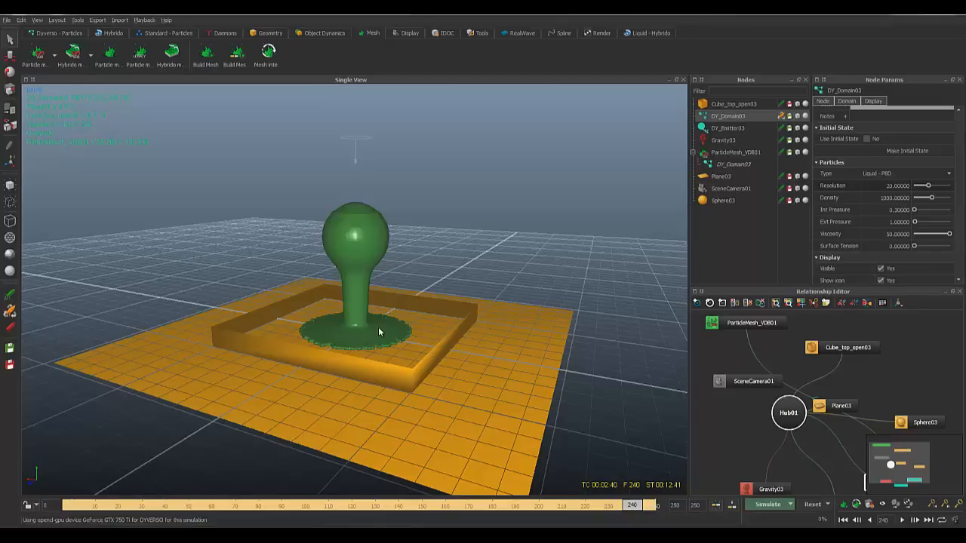
alt+drag(378, 327, 363, 308)
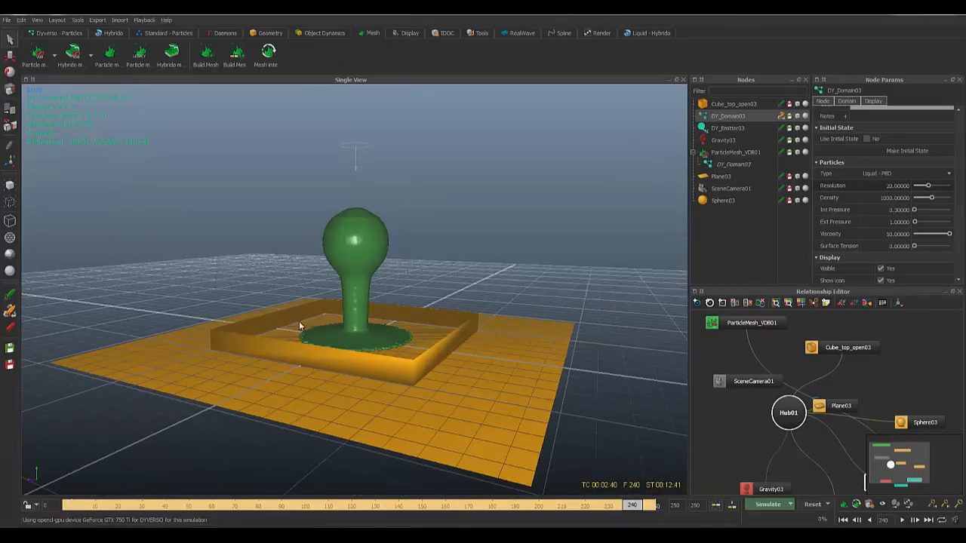
alt+drag(298, 321, 304, 294)
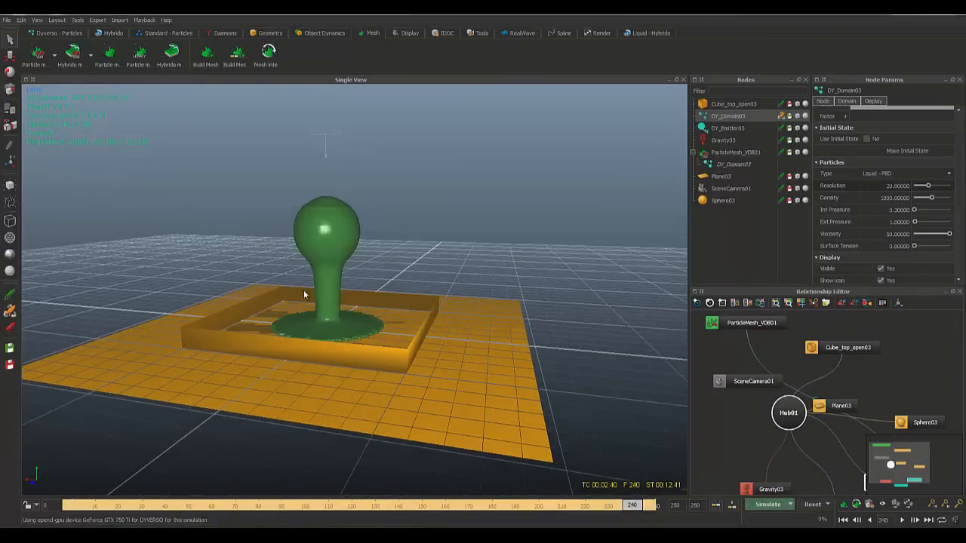
Step: Select DY_Emitter03 and hide its icon from the viewport
click(49, 33)
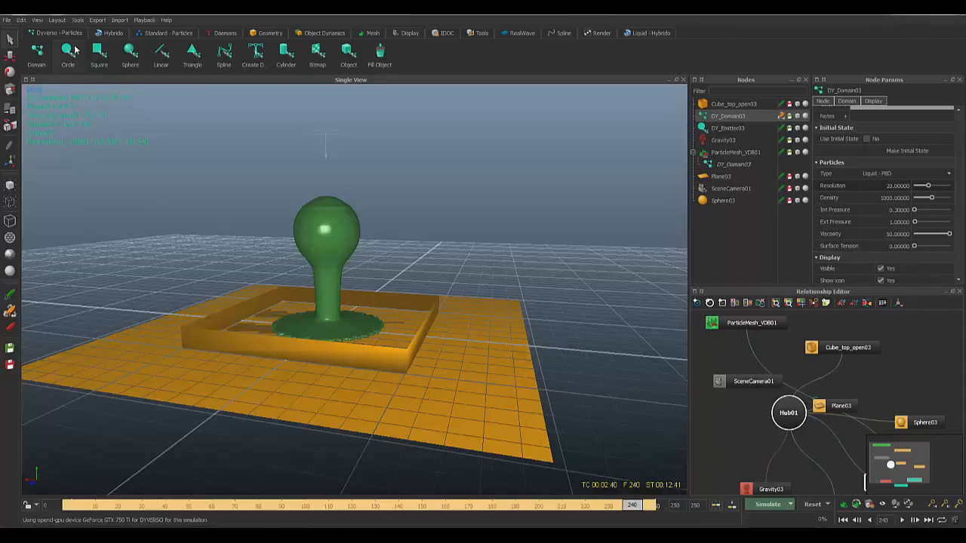
alt+drag(445, 248, 431, 250)
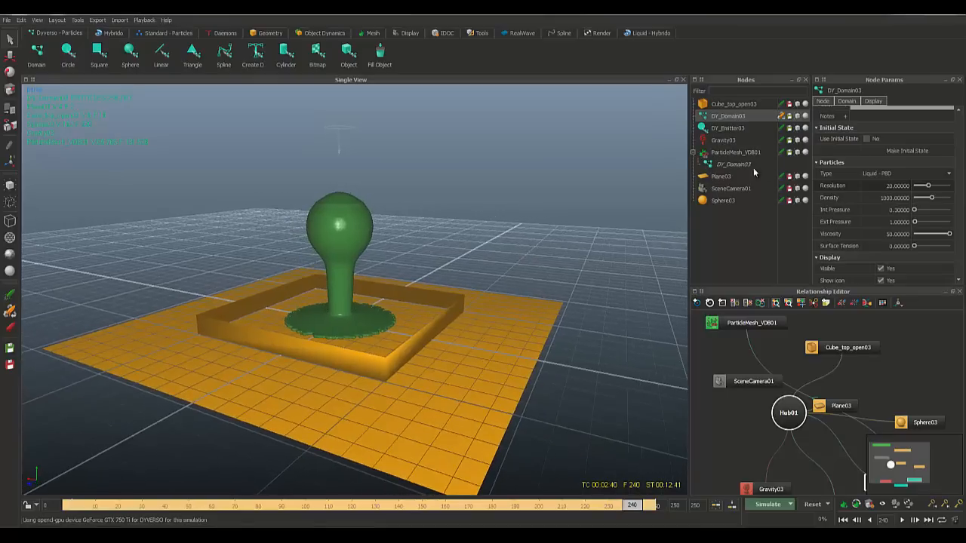
click(738, 128)
alt+drag(324, 262, 322, 261)
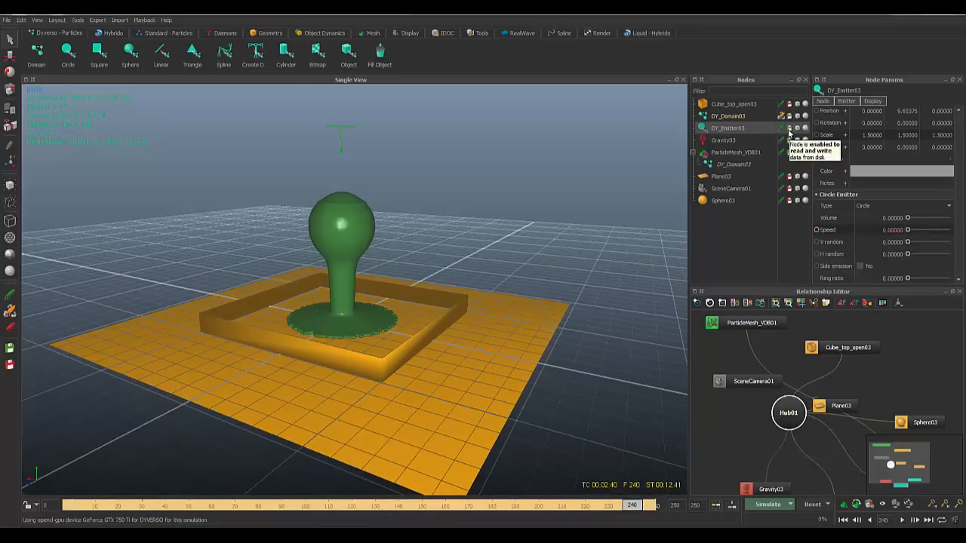
alt+drag(318, 264, 364, 295)
scroll(332, 277, down, 6)
scroll(329, 277, up, 7)
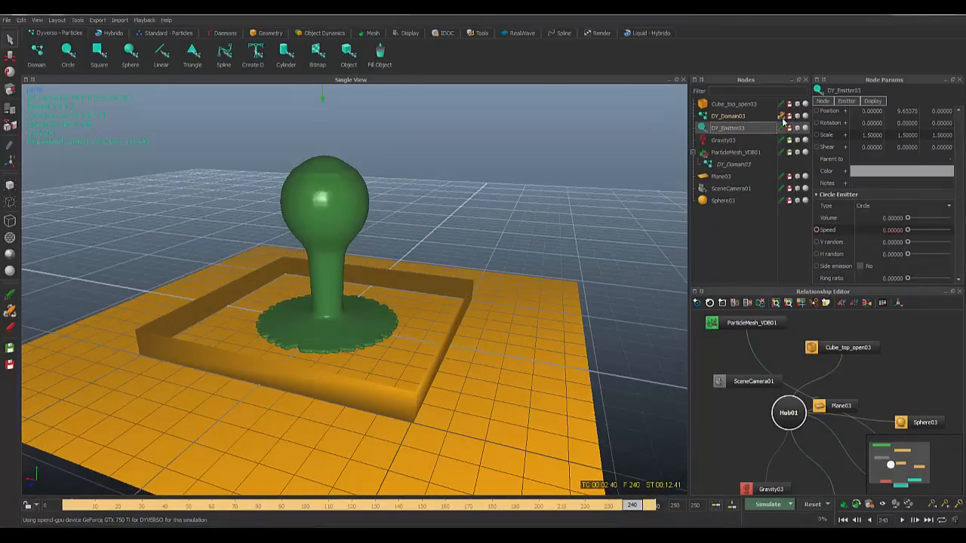
scroll(346, 240, down, 5)
scroll(346, 245, up, 4)
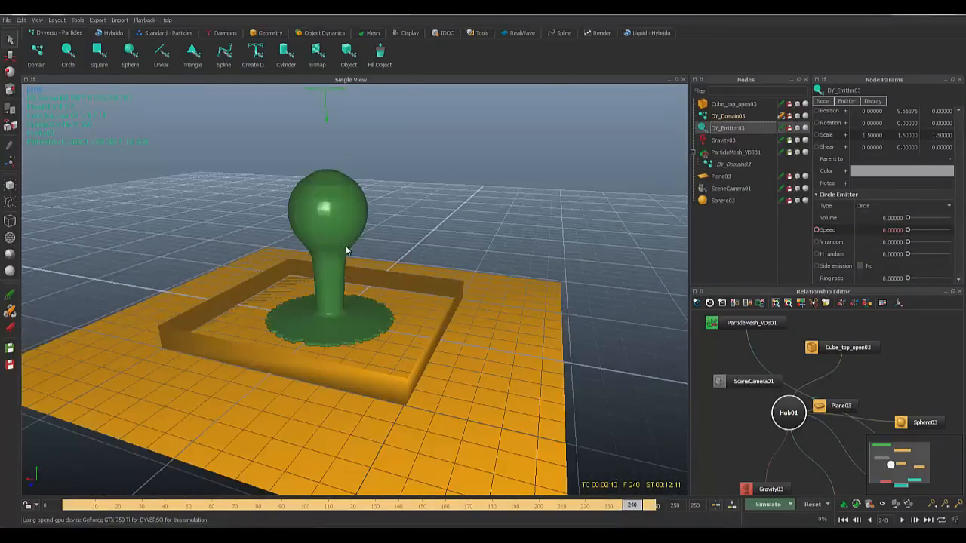
alt+drag(347, 247, 318, 245)
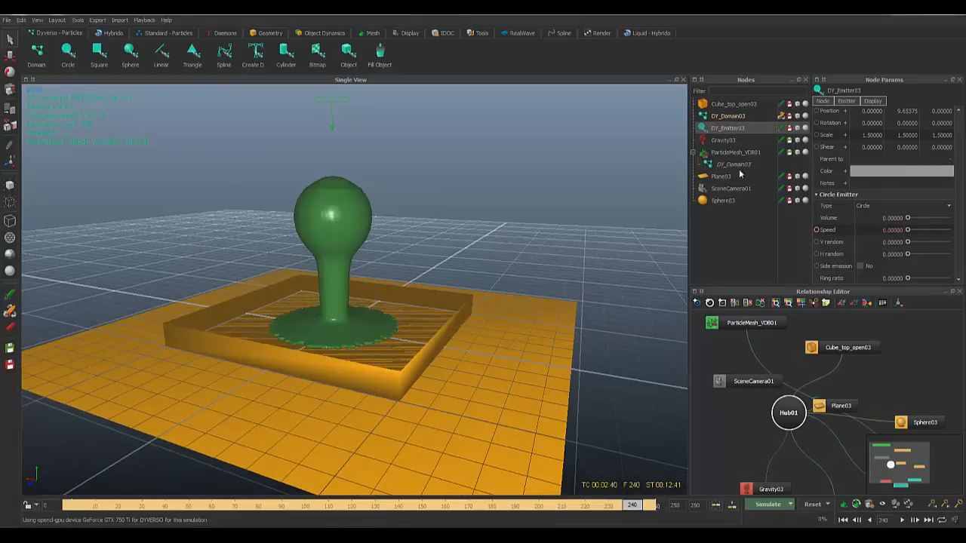
click(796, 129)
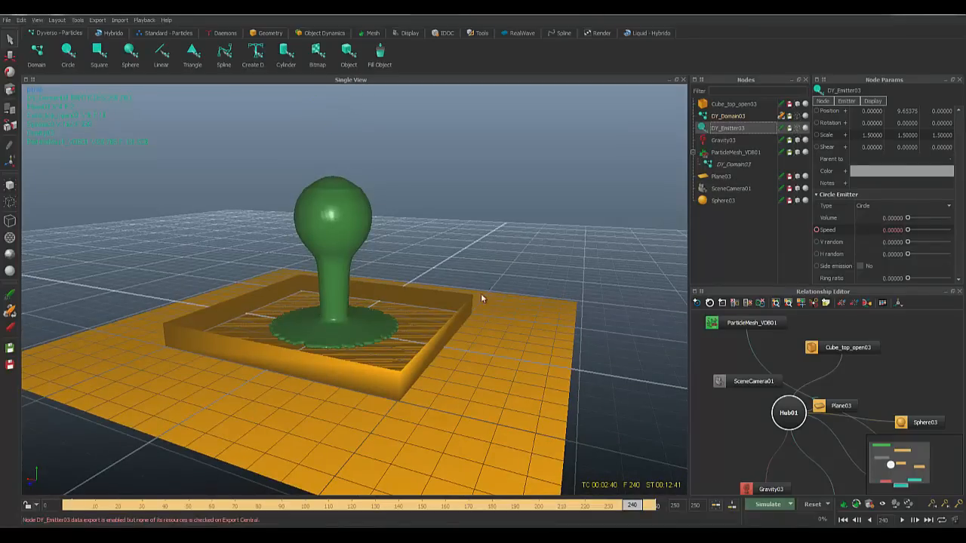
Step: Select the ParticleMesh_VDB01 fluid mesh and set its Maxwell Render material to chocolate_milk
alt+drag(481, 292, 455, 317)
scroll(459, 317, down, 6)
scroll(458, 319, up, 6)
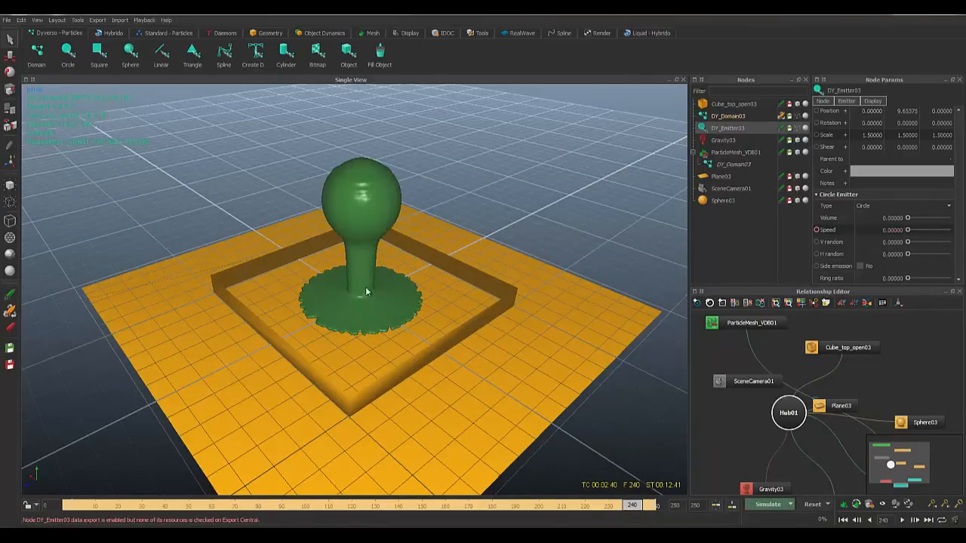
alt+drag(366, 291, 404, 296)
scroll(347, 215, up, 5)
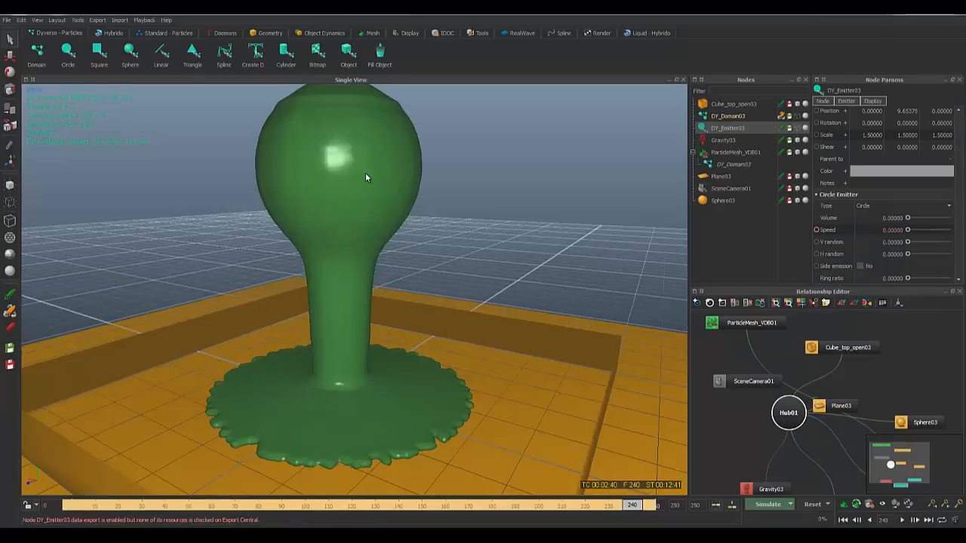
click(365, 175)
alt+drag(409, 231, 436, 245)
click(867, 101)
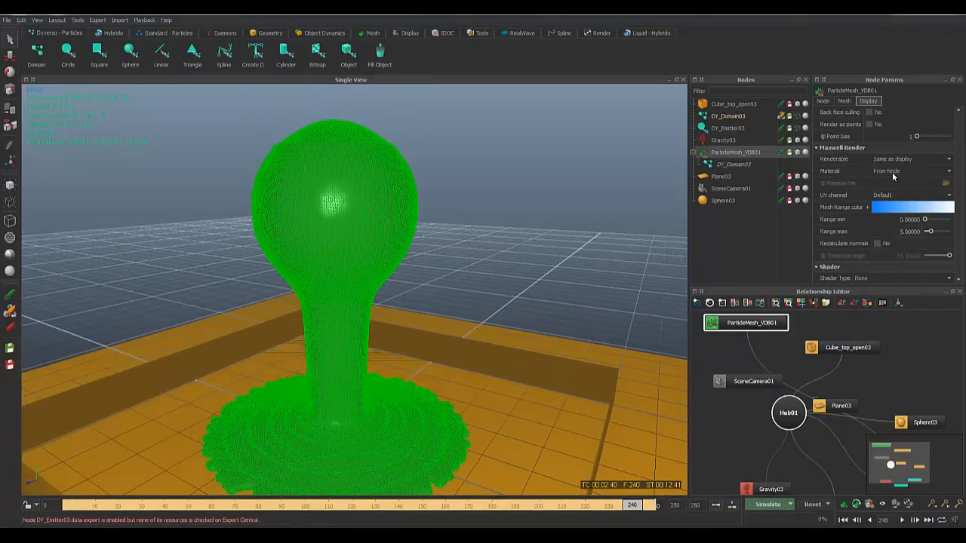
click(894, 172)
click(820, 175)
click(895, 172)
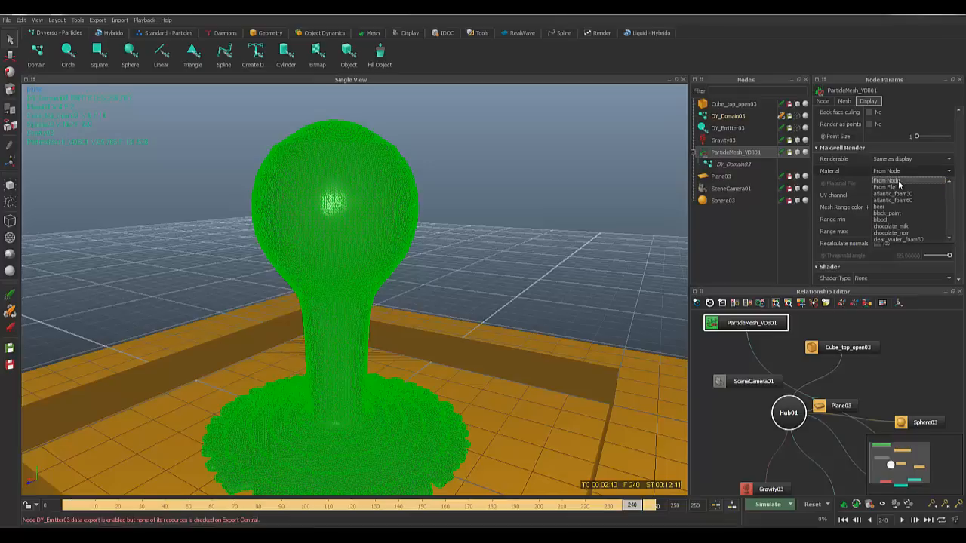
click(905, 227)
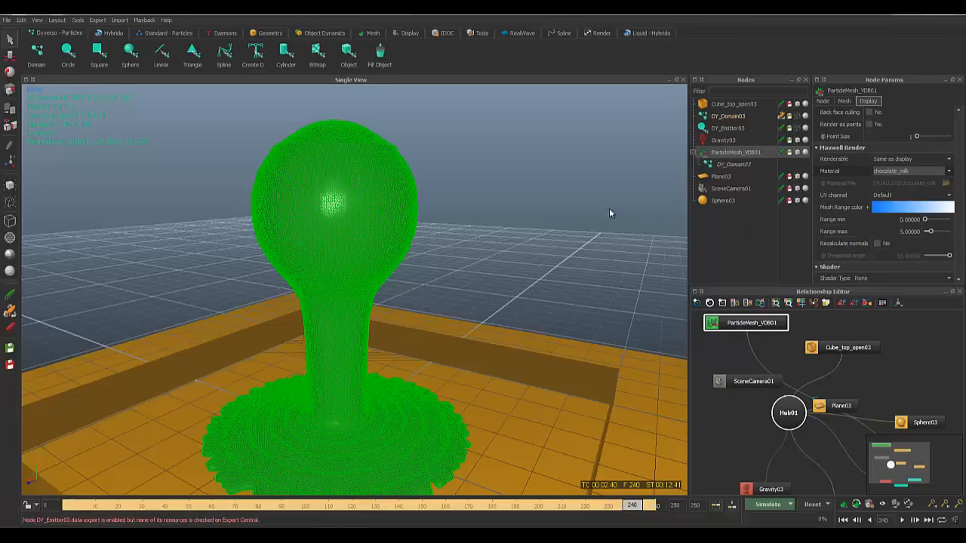
Step: Open the preview preferences, check the Maxwell illumination and playback parameters, and close the dialogs
alt+drag(623, 225, 453, 185)
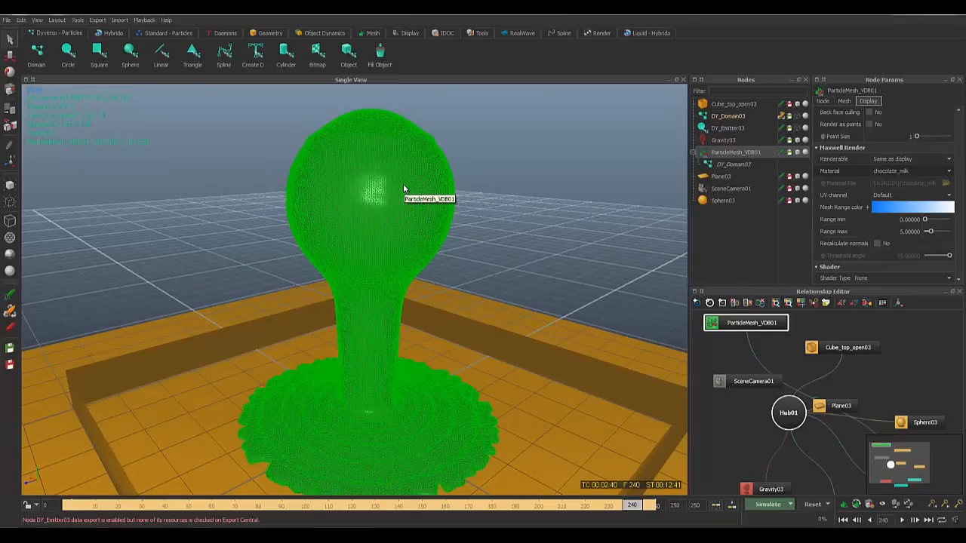
alt+drag(423, 202, 428, 325)
scroll(411, 272, down, 5)
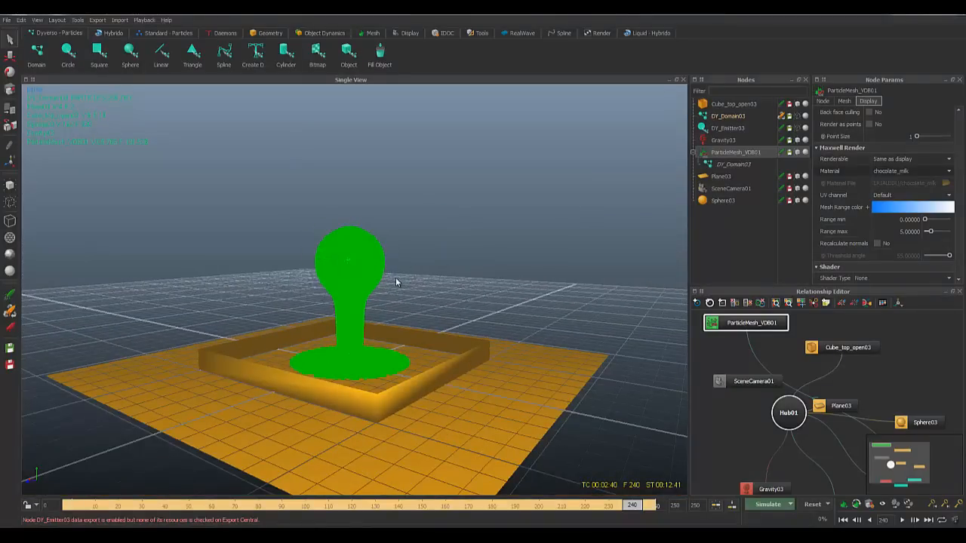
scroll(393, 283, up, 4)
alt+middle_drag(393, 285, 421, 233)
alt+drag(448, 250, 446, 252)
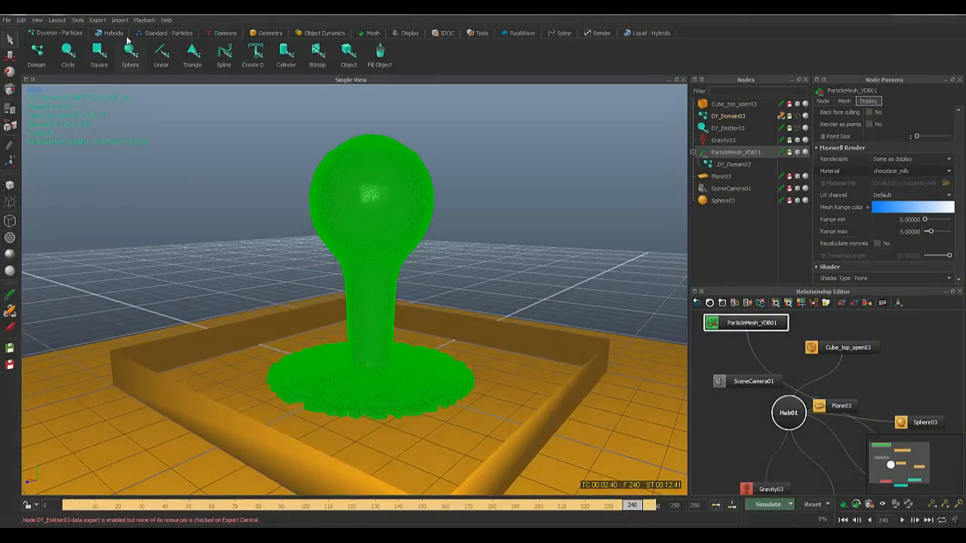
click(146, 19)
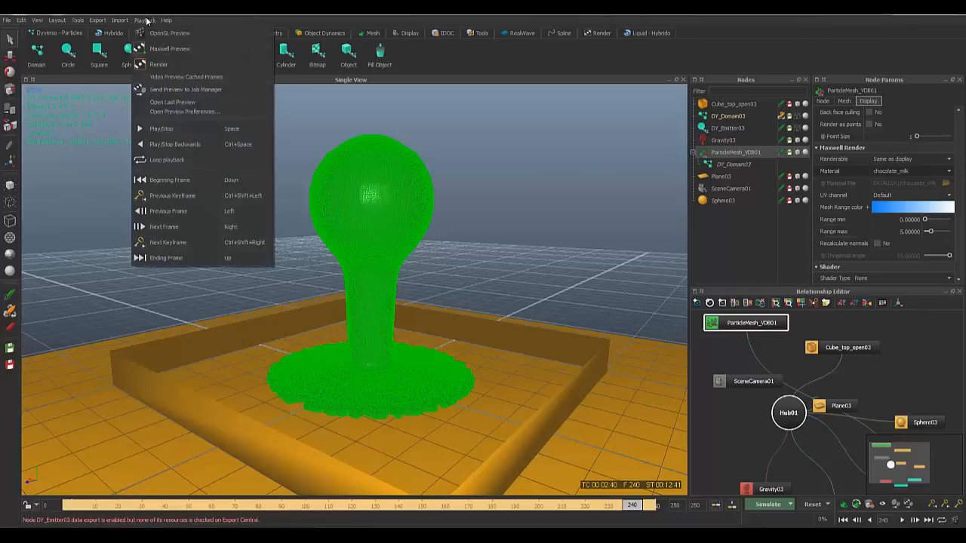
click(181, 112)
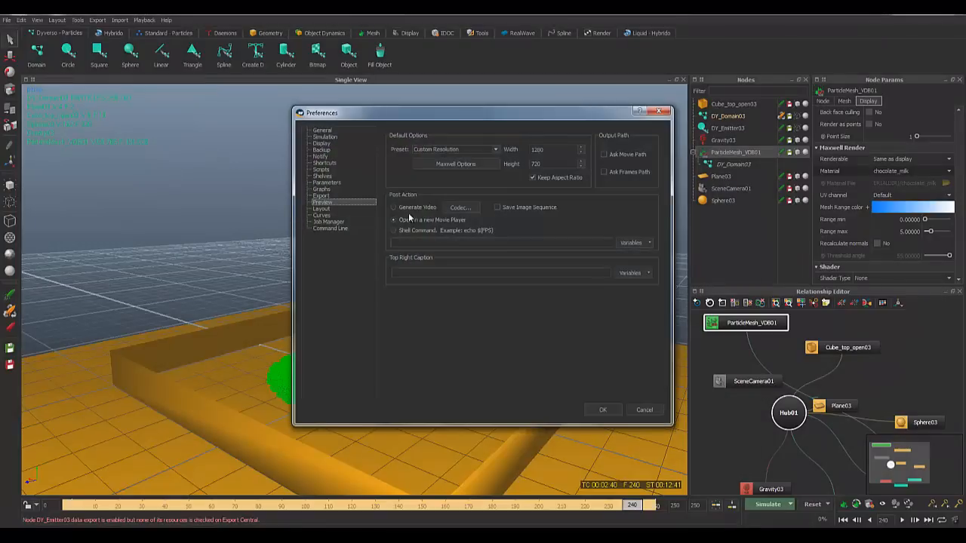
click(457, 165)
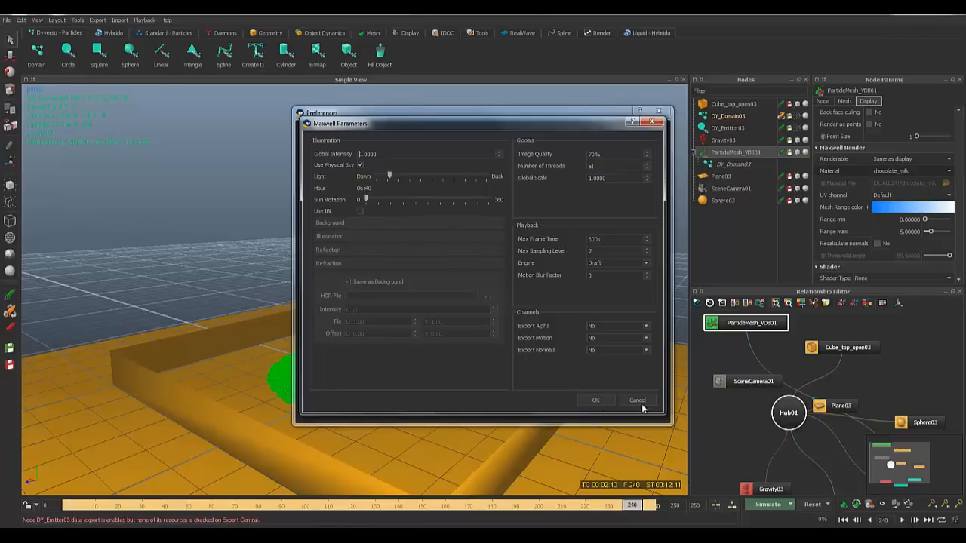
click(598, 401)
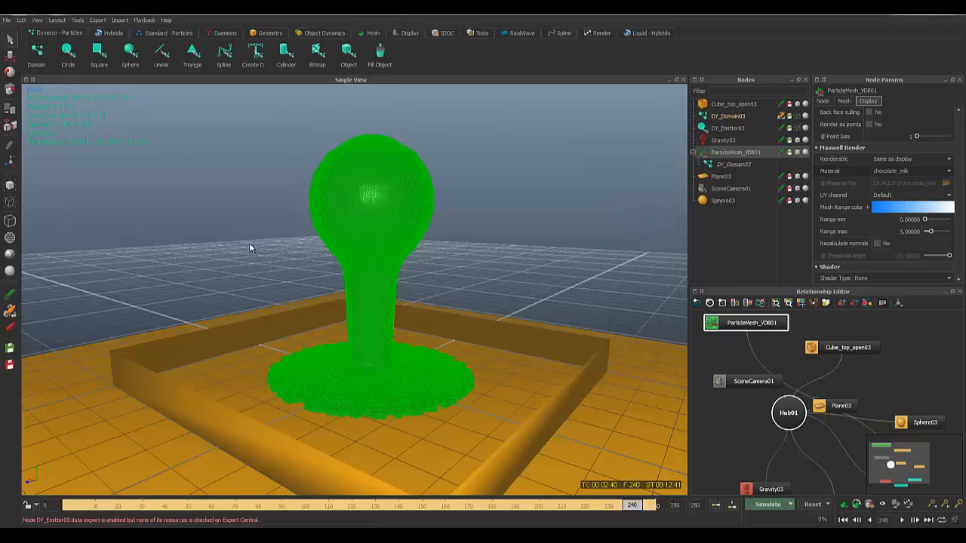
Step: Start a Maxwell Interactive render, move its window clear of the fluid mesh and frame the fluid and container
key(ctrl+m)
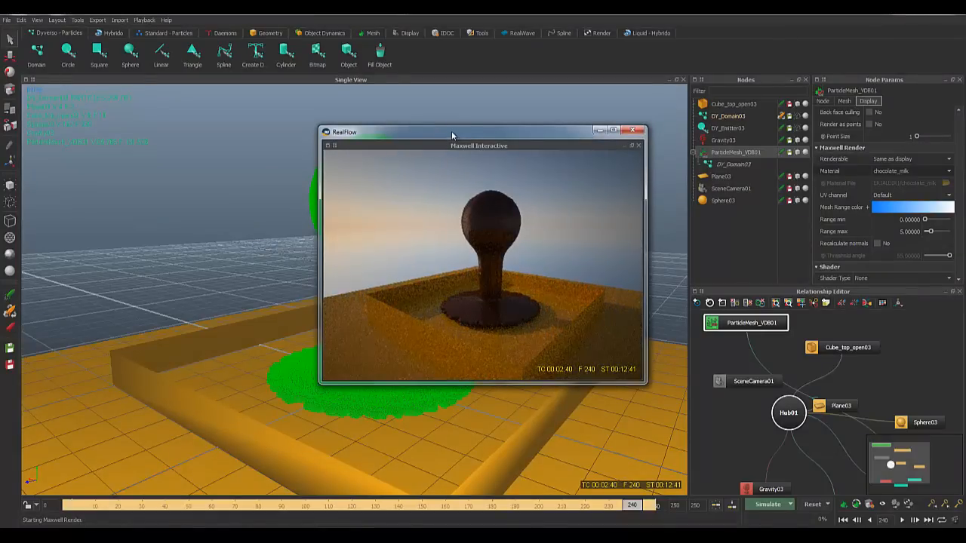
drag(451, 130, 585, 112)
alt+drag(310, 270, 256, 307)
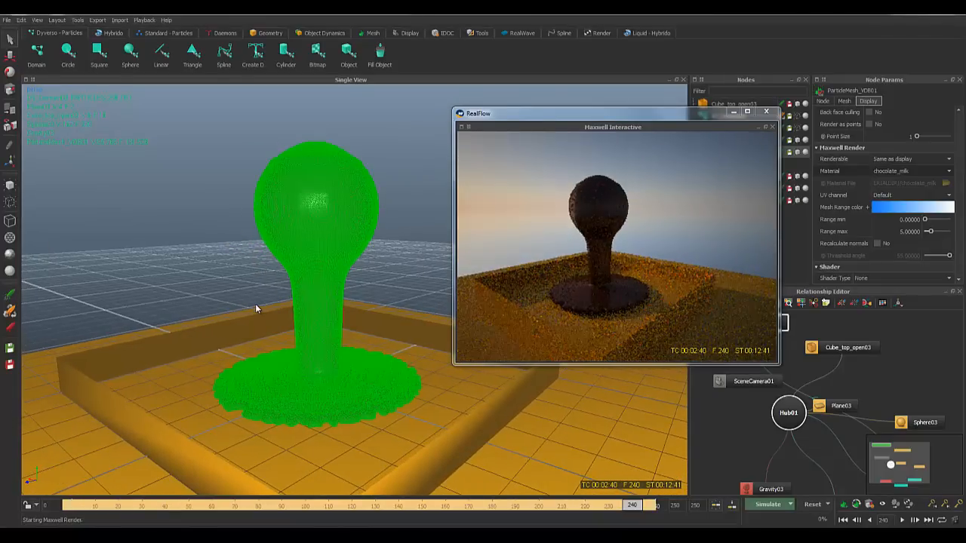
scroll(255, 303, down, 3)
scroll(254, 303, up, 2)
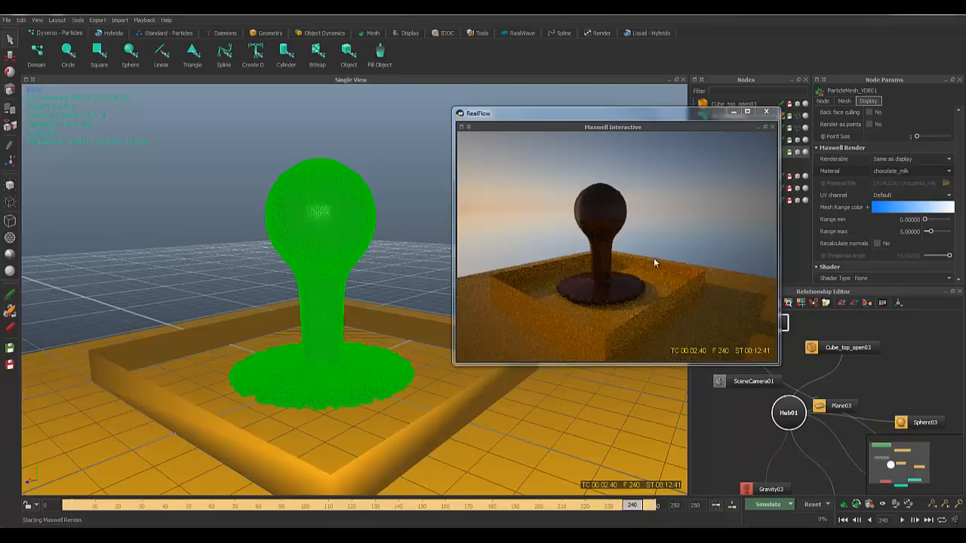
drag(640, 112, 609, 106)
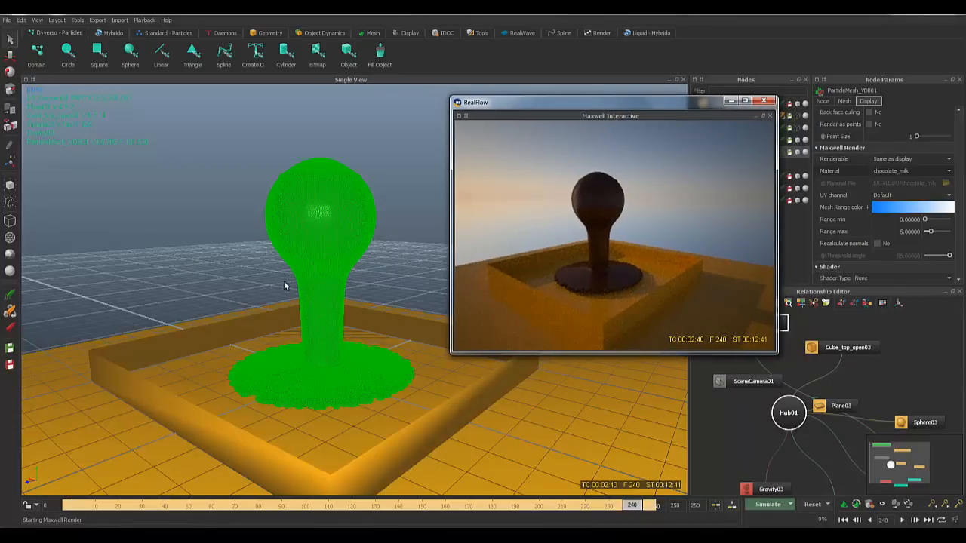
alt+drag(282, 282, 291, 282)
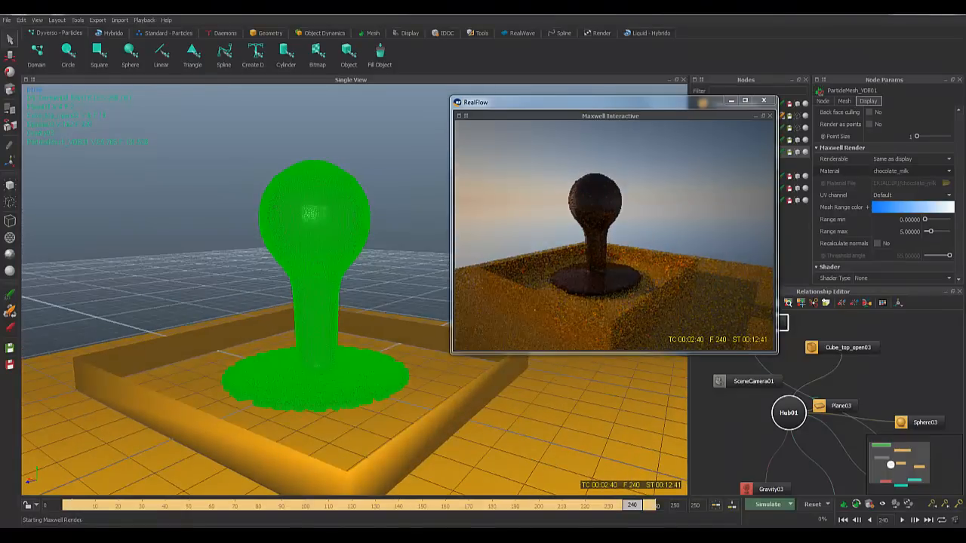
Step: Move the timeline to frames 182, 193 and 204 to examine the poured fluid in the interactive render
click(498, 506)
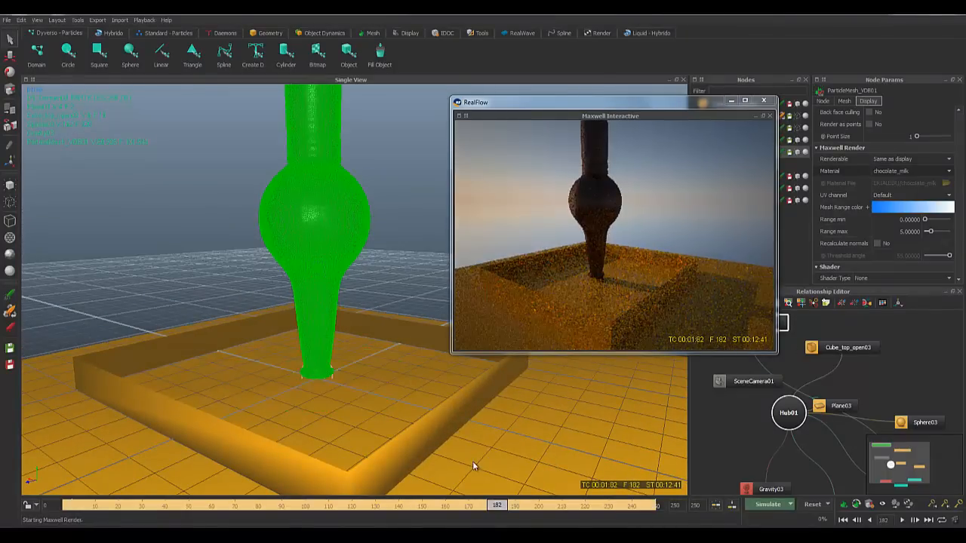
click(523, 507)
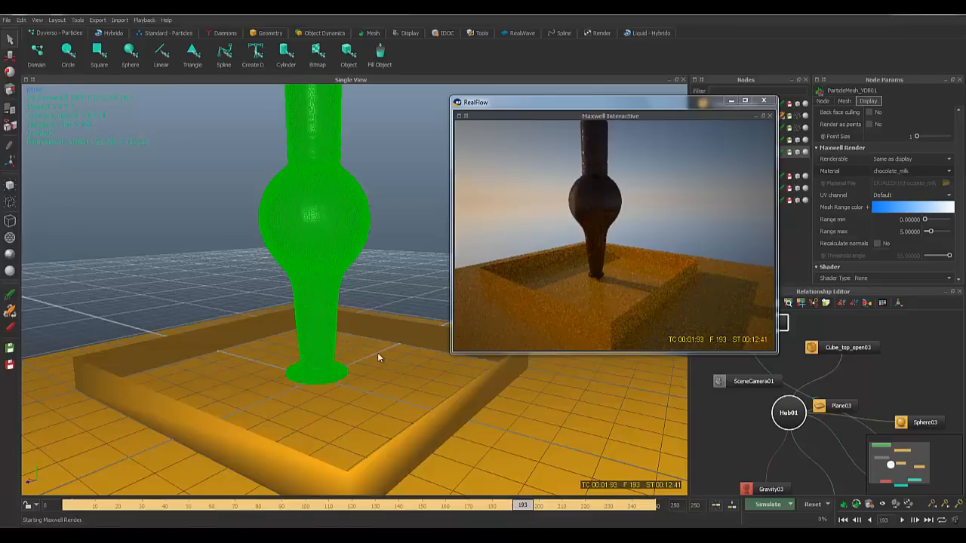
click(549, 507)
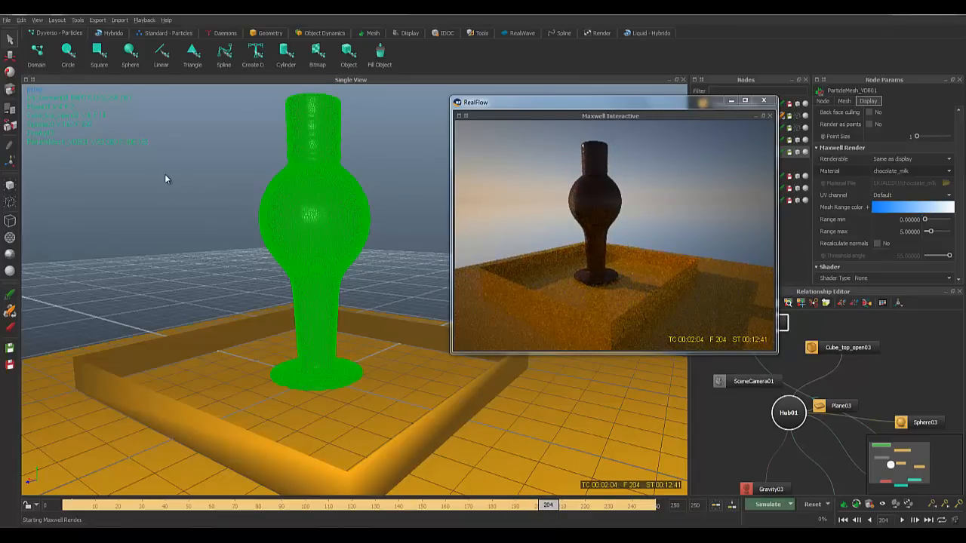
alt+drag(164, 175, 155, 181)
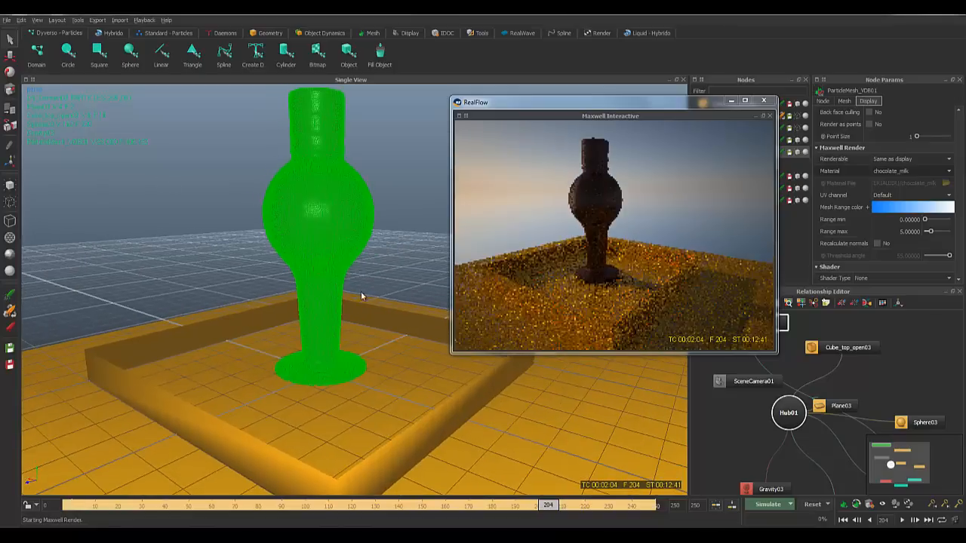
Step: Try the honey material on ParticleMesh_VDB01 for the Maxwell render
click(903, 173)
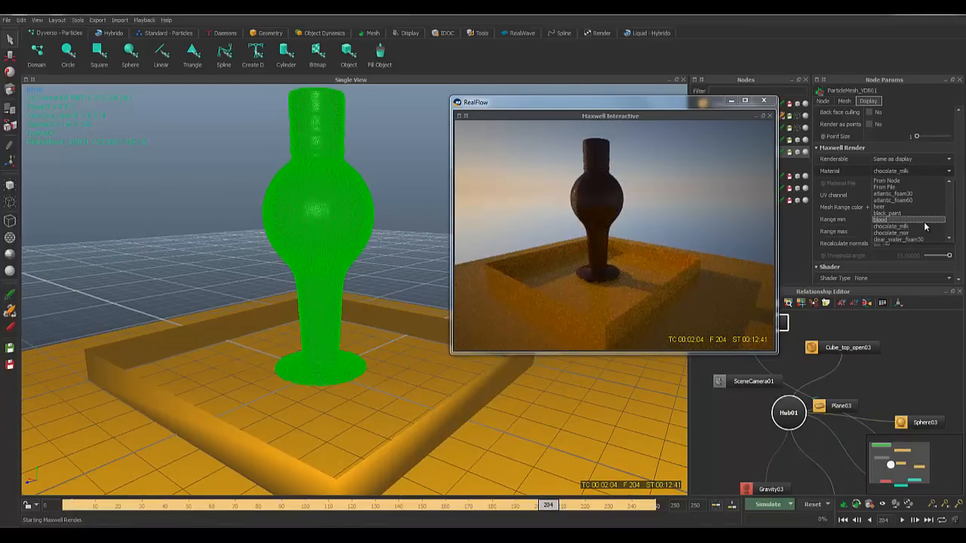
scroll(923, 222, down, 3)
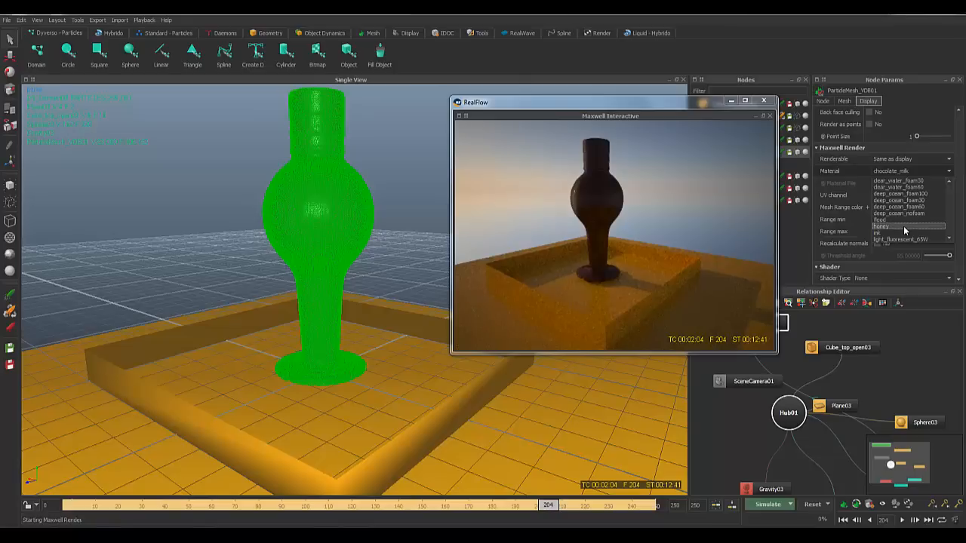
click(904, 227)
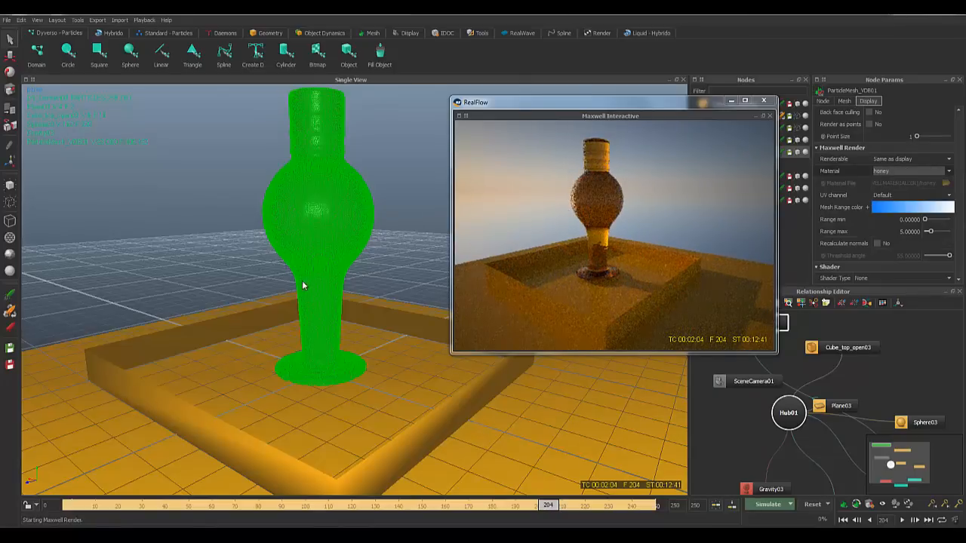
Step: Look through the Maxwell preview commands and set the fluid mesh's material back to chocolate_milk
click(145, 21)
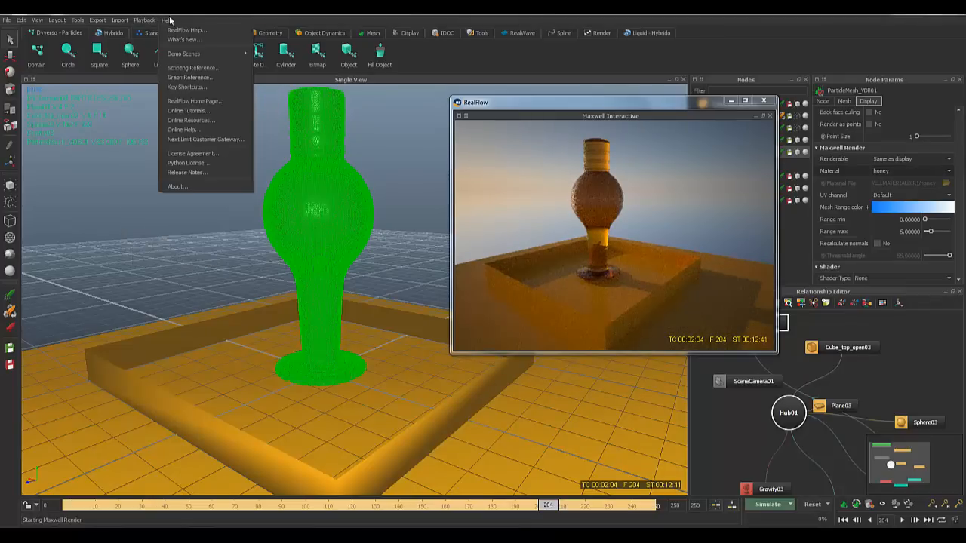
click(162, 48)
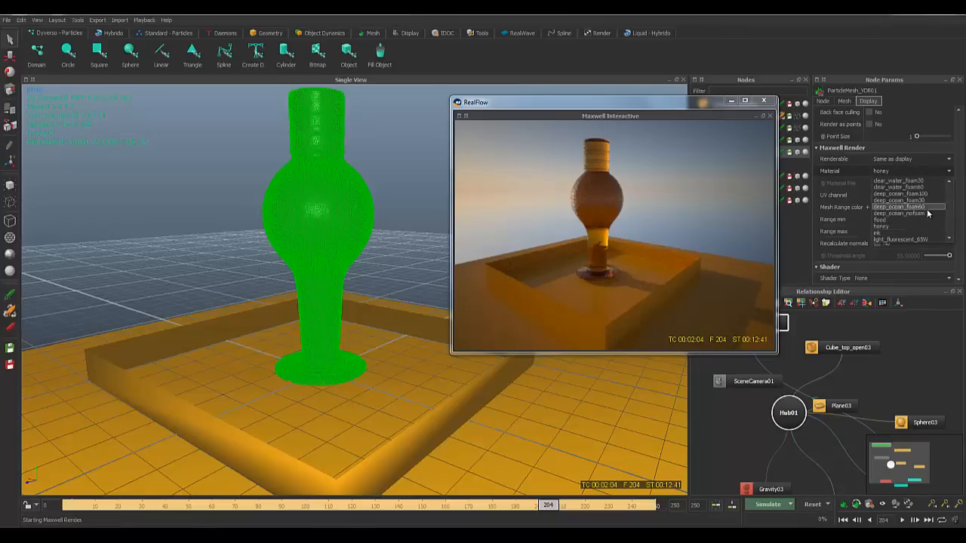
scroll(926, 209, up, 3)
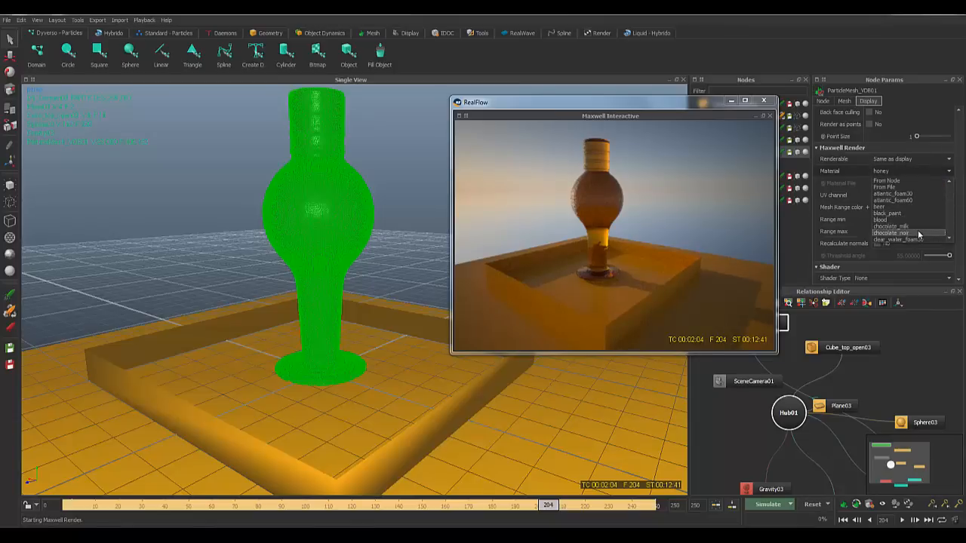
click(915, 226)
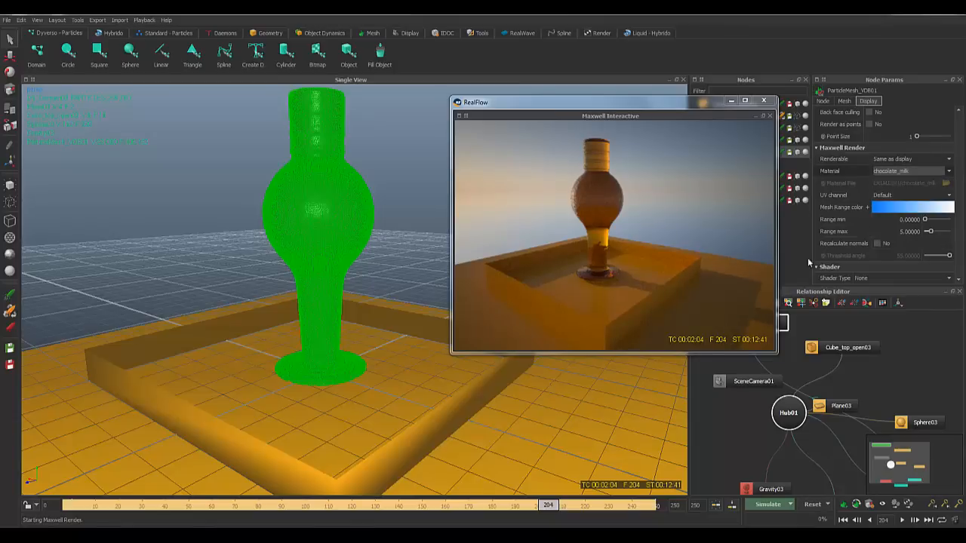